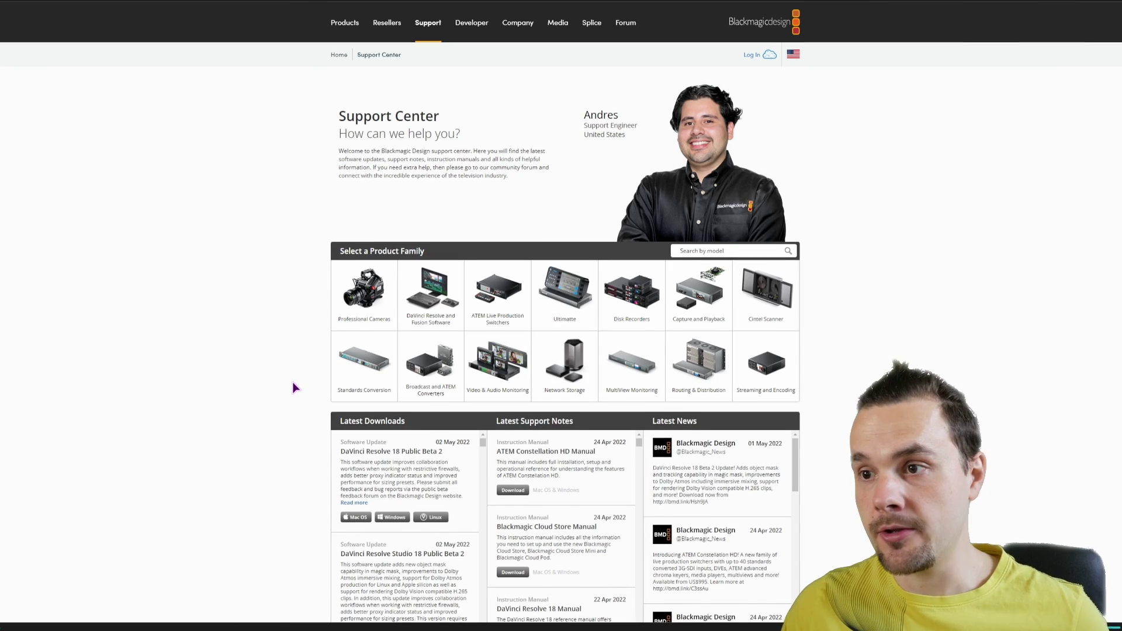
Open the full release notes for DaVinci Resolve 18 Public Beta 2
scroll(293, 384, "down", 3)
left_click_drag(341, 306, 400, 306)
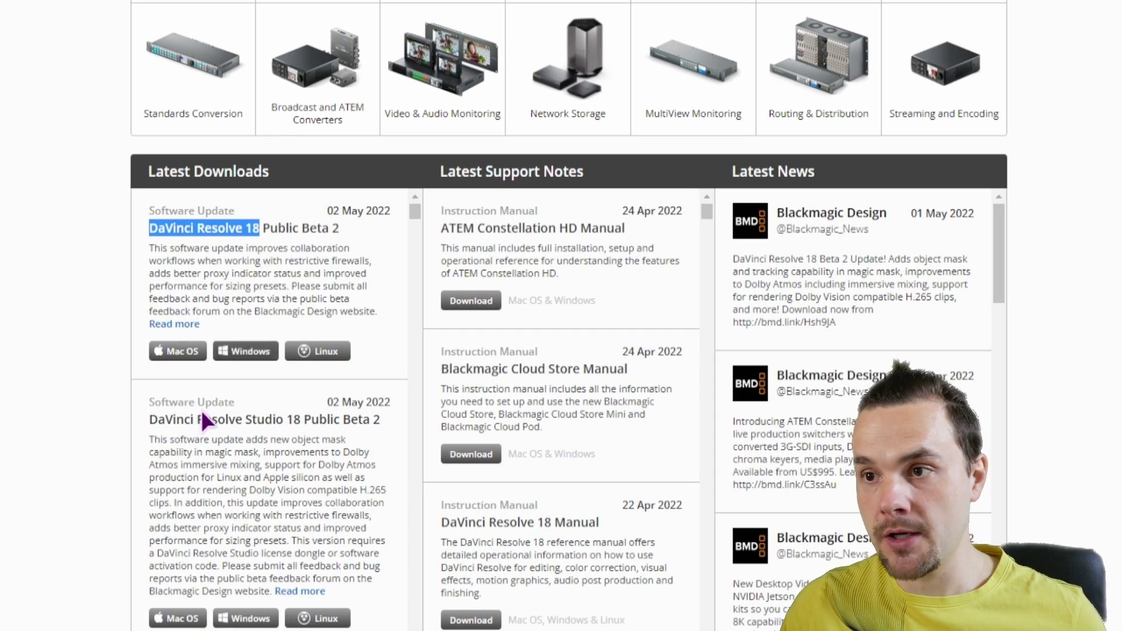
left_click_drag(204, 420, 300, 419)
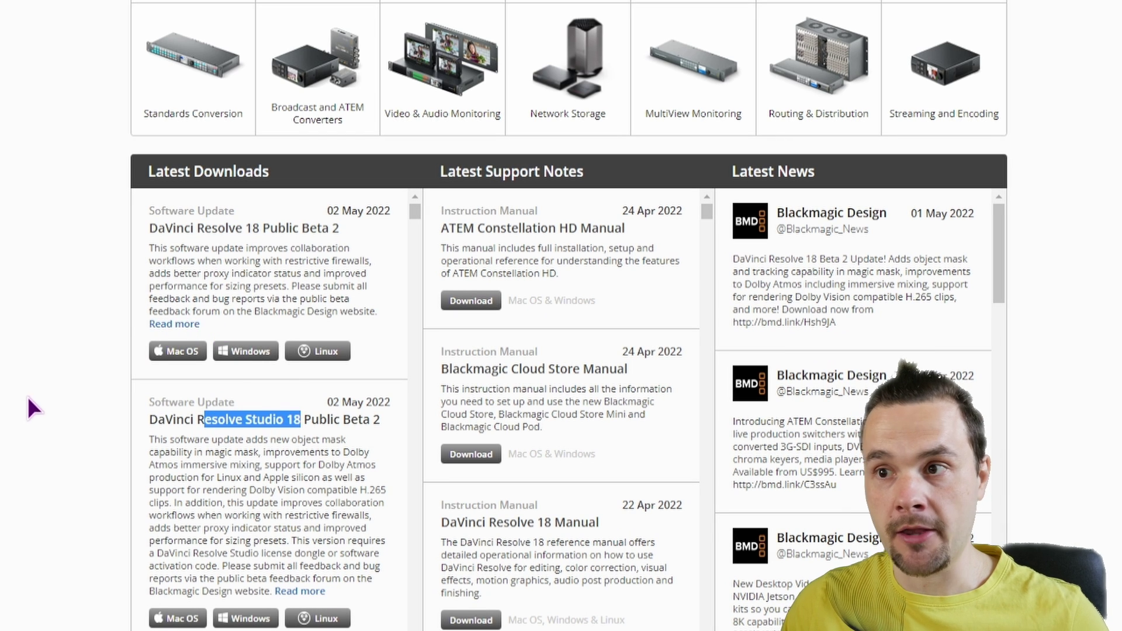
left_click(155, 325)
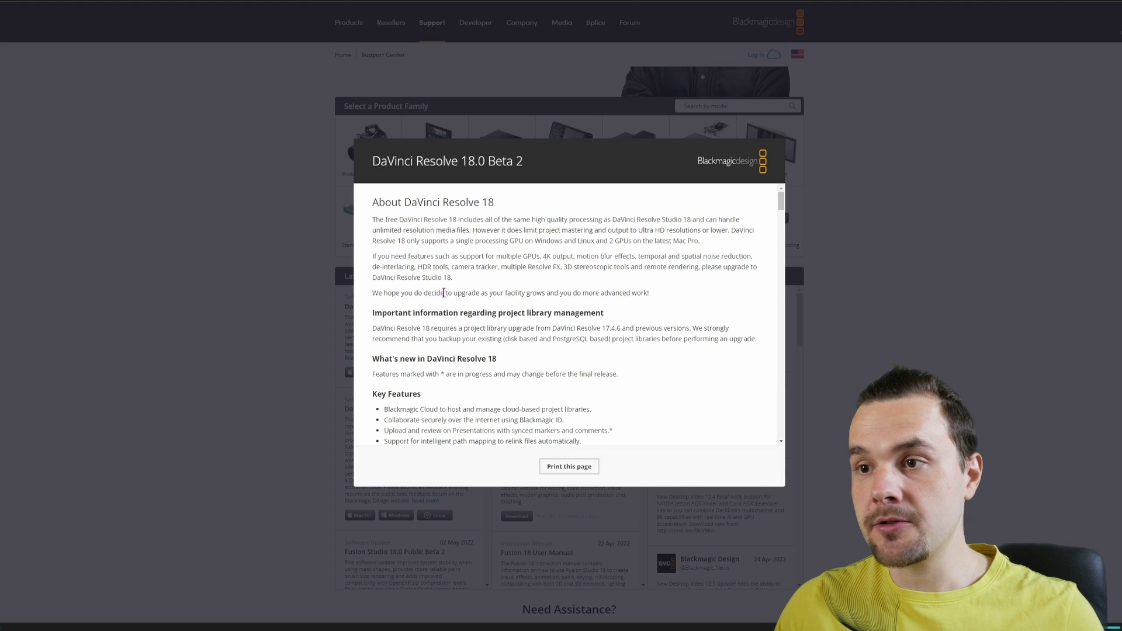
scroll(443, 293, "down", 4)
Highlight the notes on timed text support, viewing subtitles and relinking subtitle clips
left_click_drag(403, 273, 522, 311)
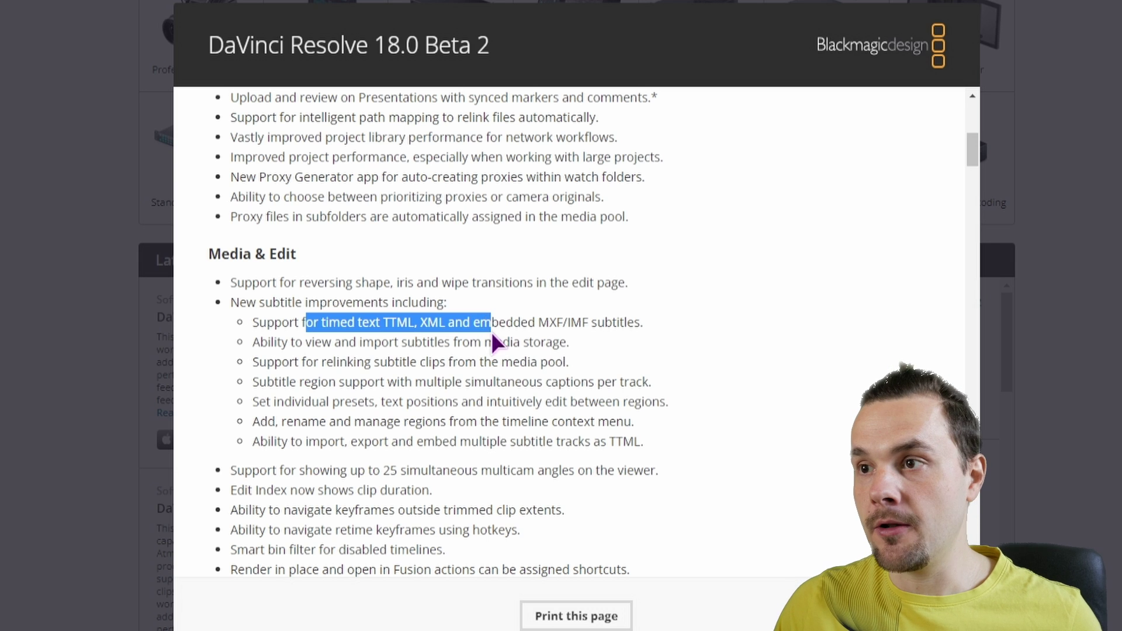
left_click(541, 323)
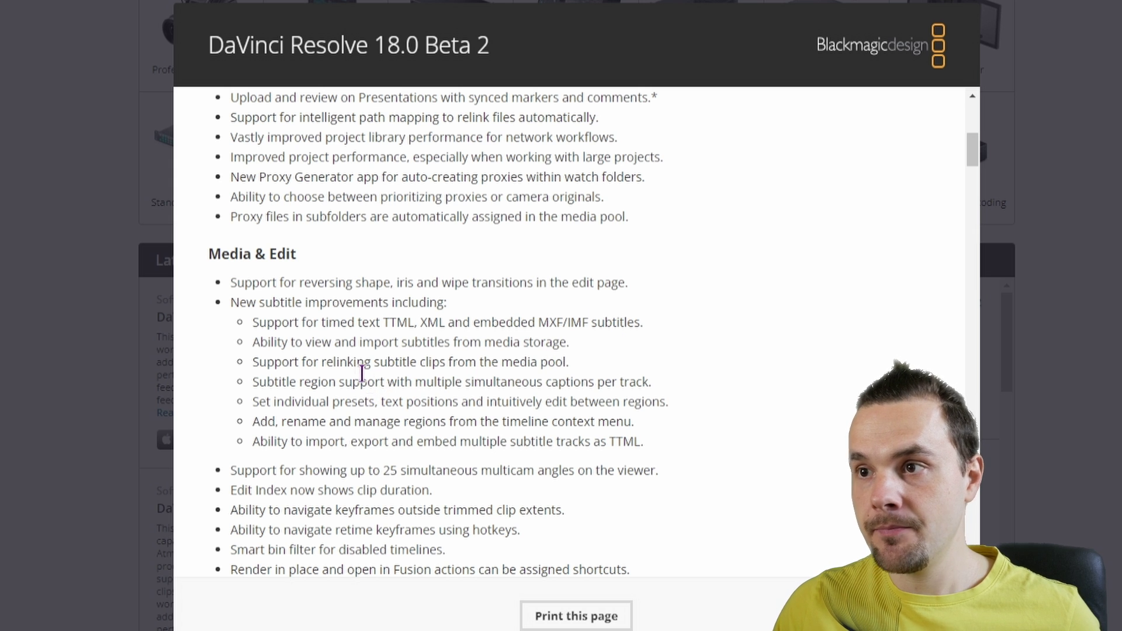
left_click_drag(357, 344, 314, 353)
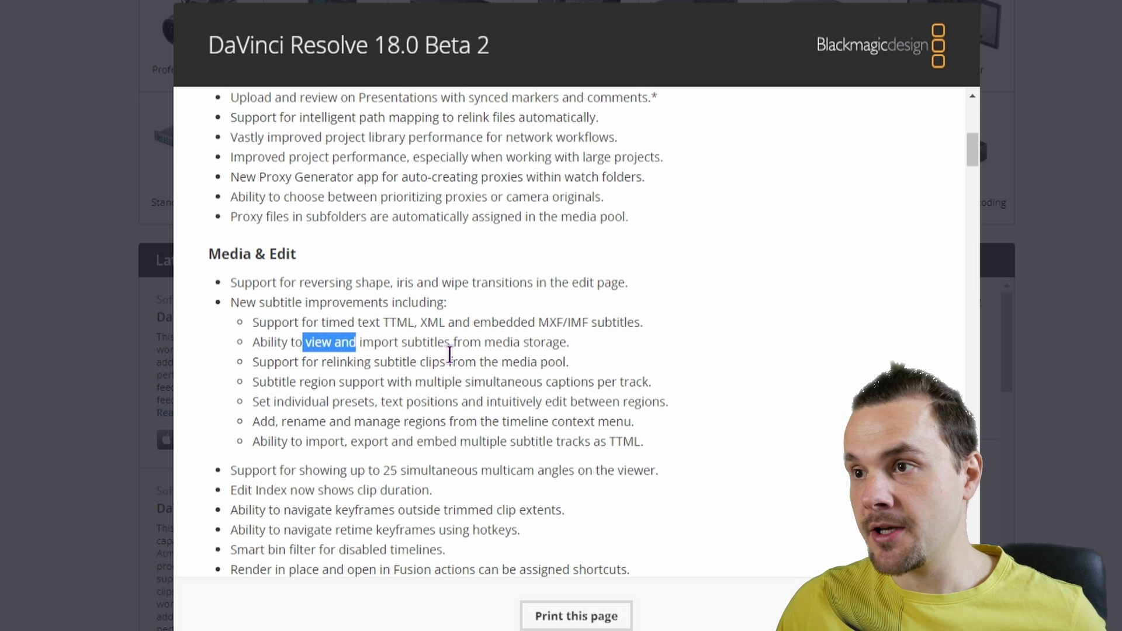
double_click(535, 345)
left_click(293, 363)
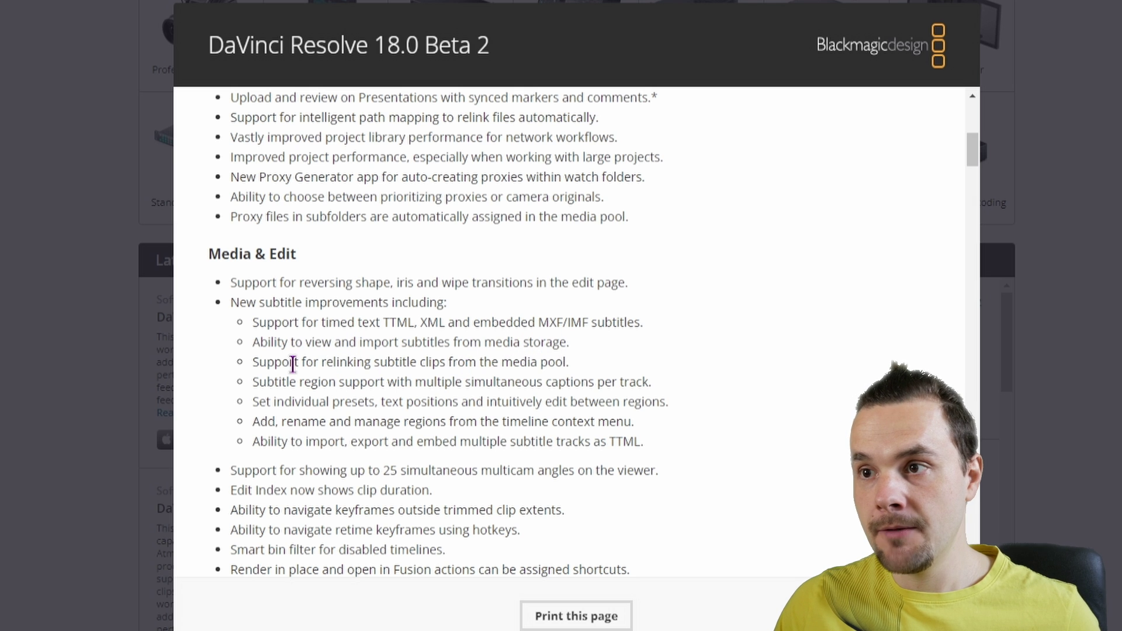
left_click_drag(332, 363, 443, 364)
Highlight the notes on subtitle regions, per-region presets, and adding and managing regions
left_click_drag(267, 383, 514, 383)
left_click_drag(253, 401, 674, 411)
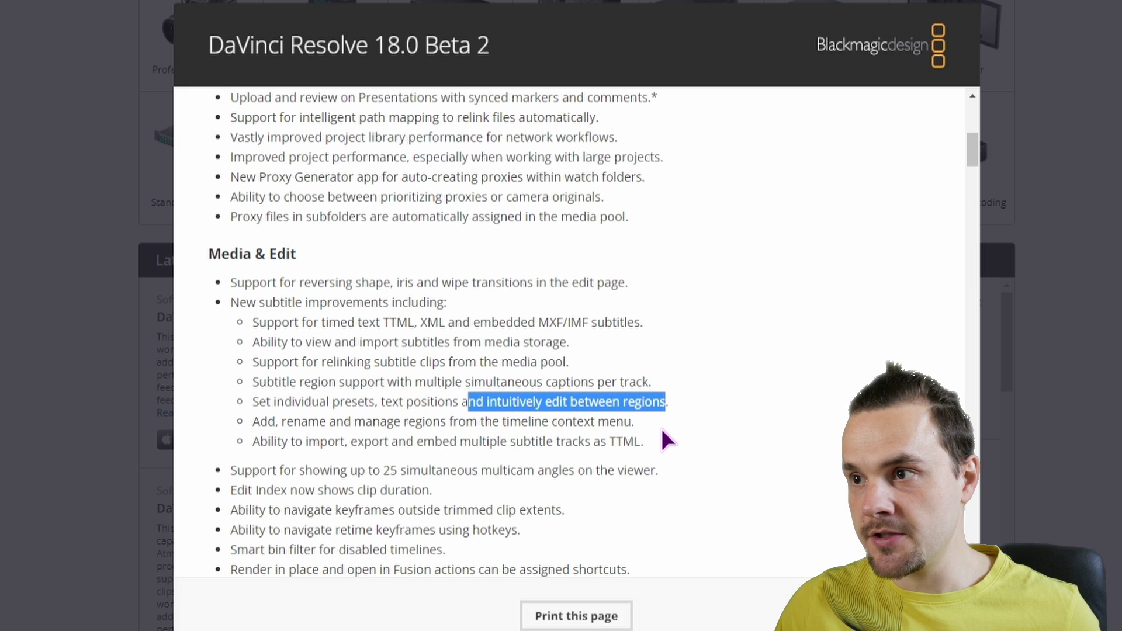
left_click_drag(260, 422, 287, 422)
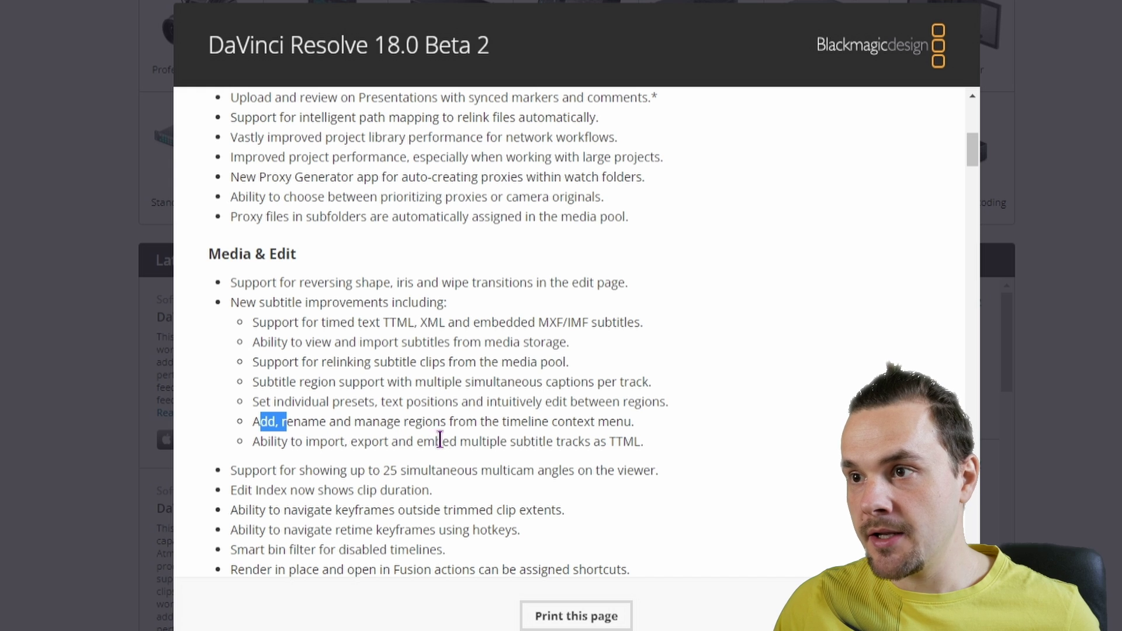
left_click_drag(441, 421, 557, 422)
left_click(346, 457)
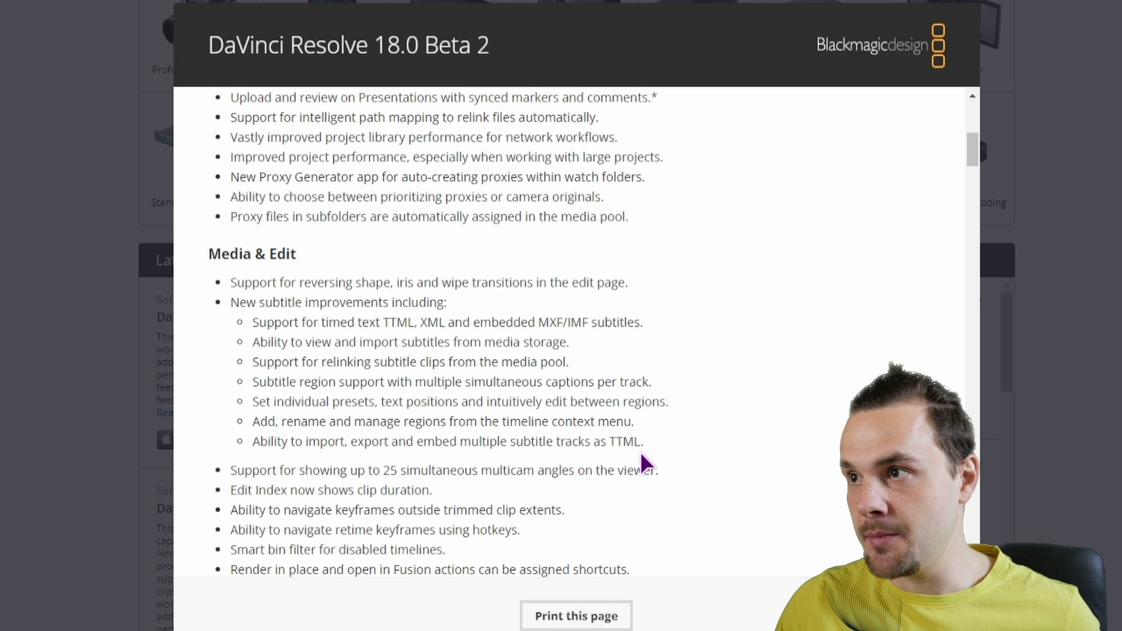
scroll(532, 388, "down", 1)
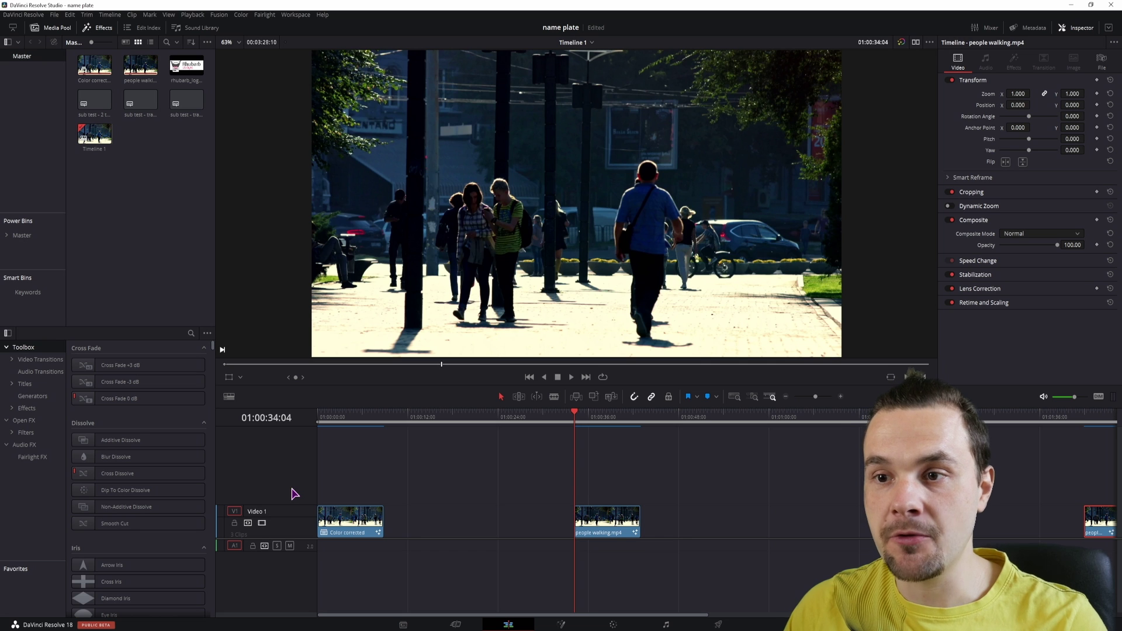
Add a taller subtitle track named 'test subs' and create its first Subtitle caption at 01:00:34:04
right_click(272, 483)
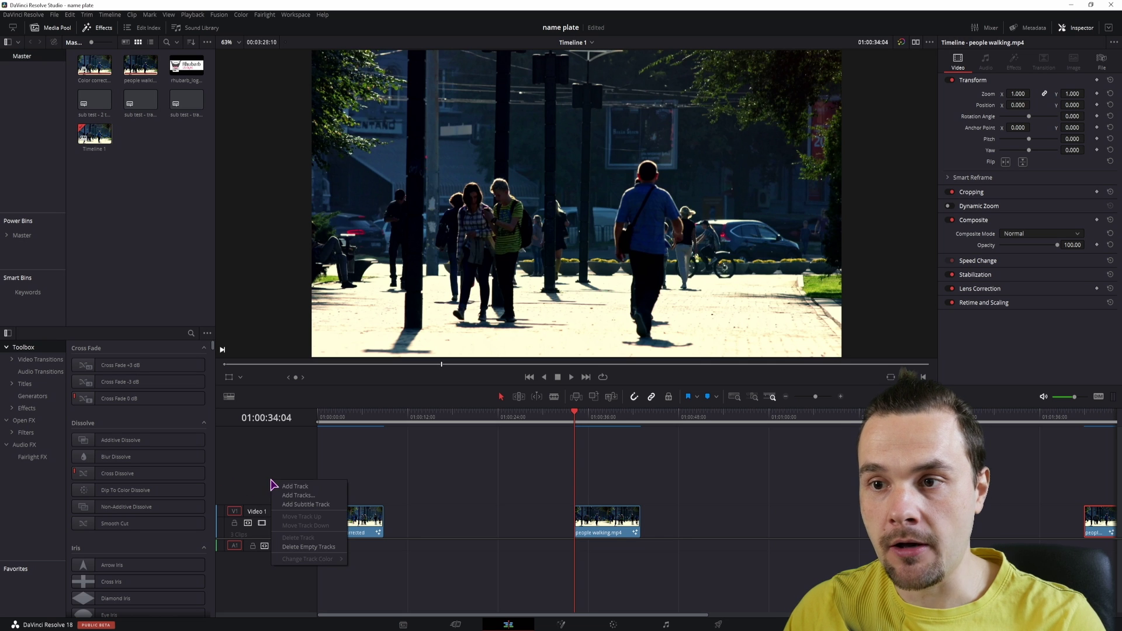
left_click(303, 507)
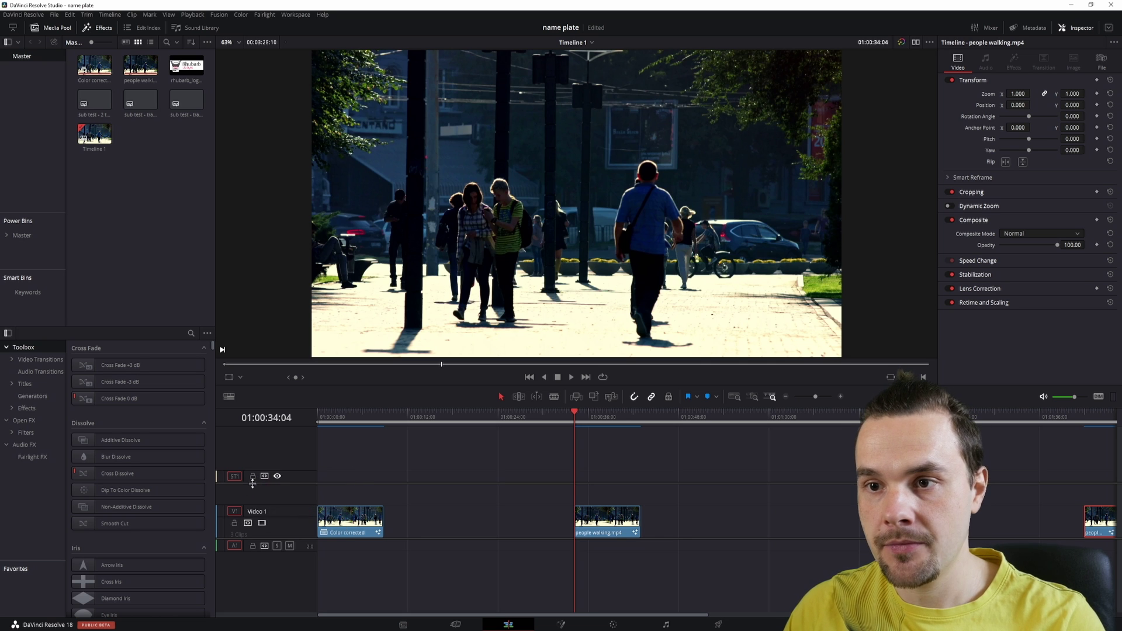
left_click_drag(292, 475, 272, 447)
double_click(270, 443)
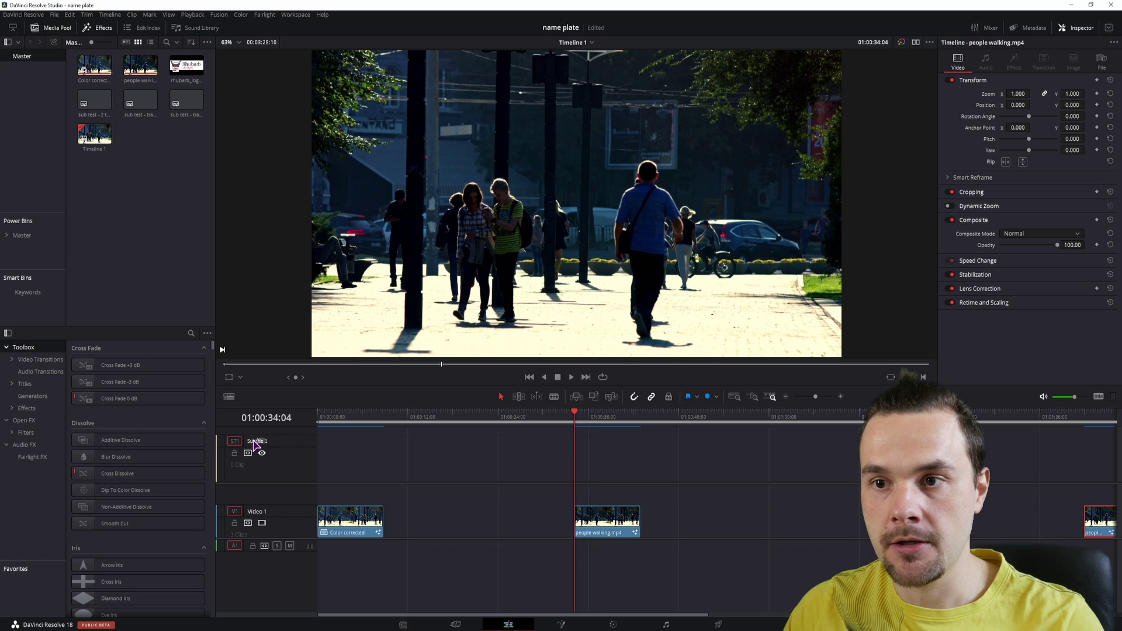
type("test subs")
key("Return")
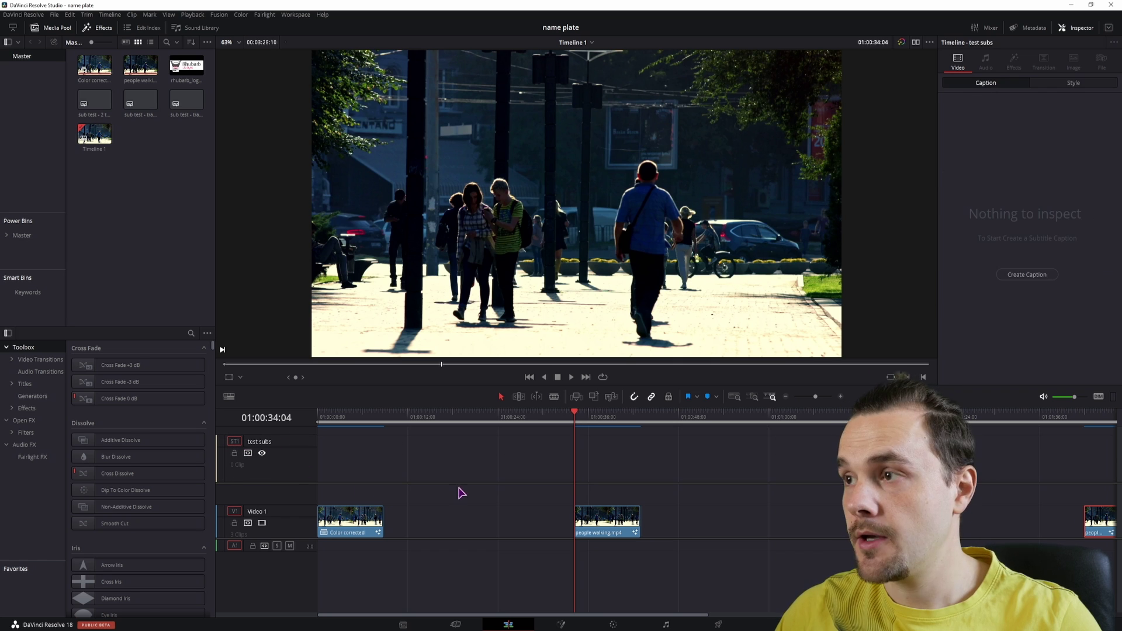
left_click(1035, 276)
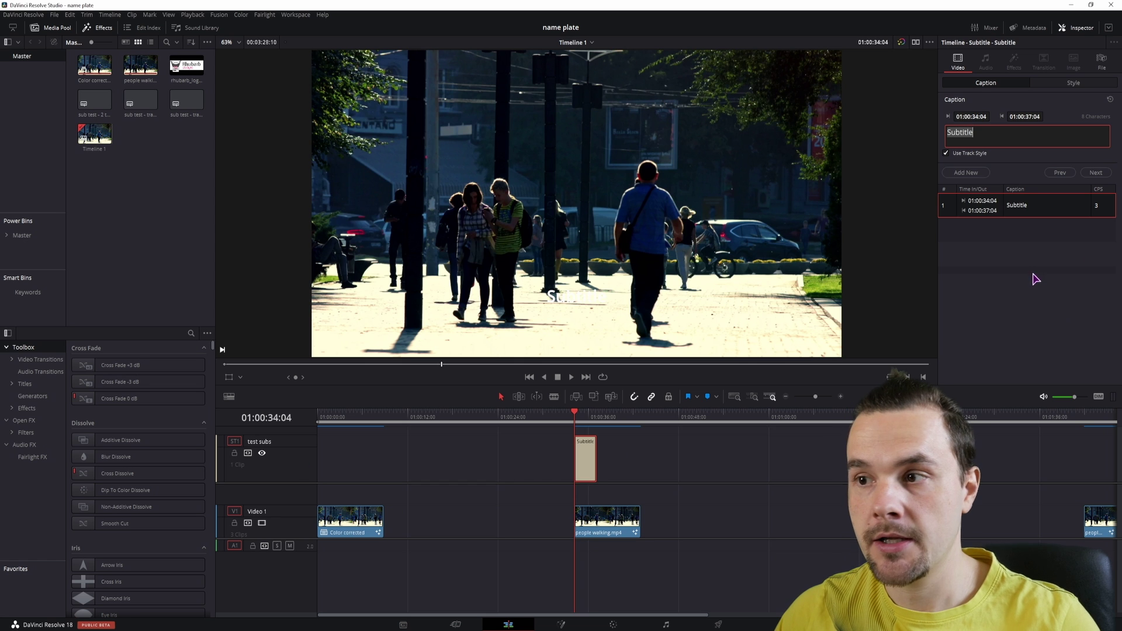
scroll(672, 462, "right", 2)
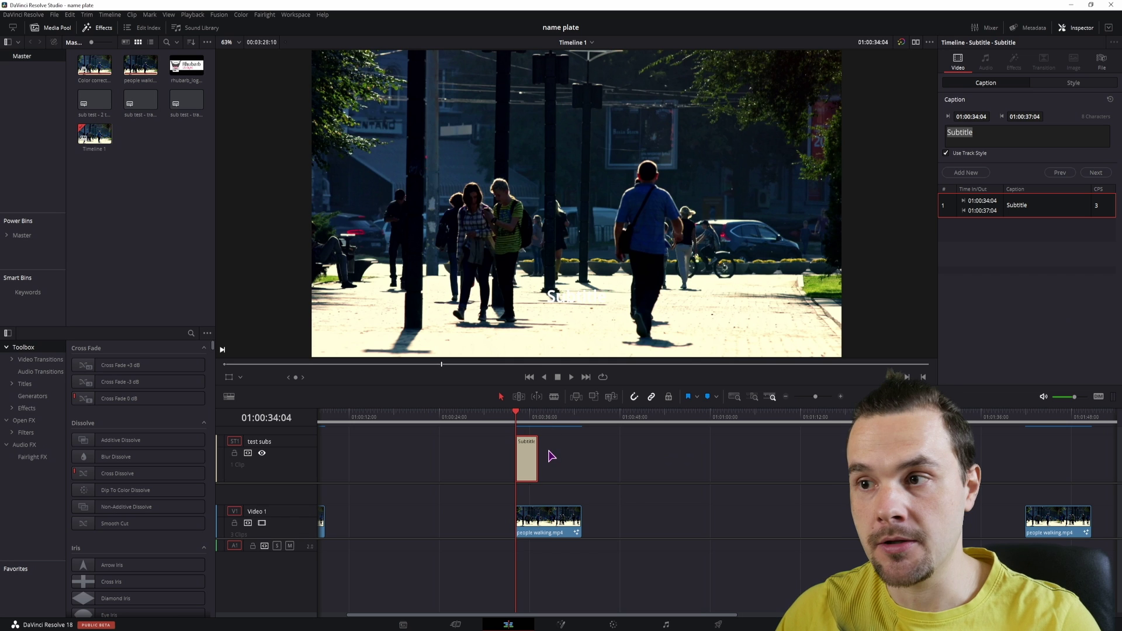
Add three subtitle regions to the test subs track
right_click(569, 463)
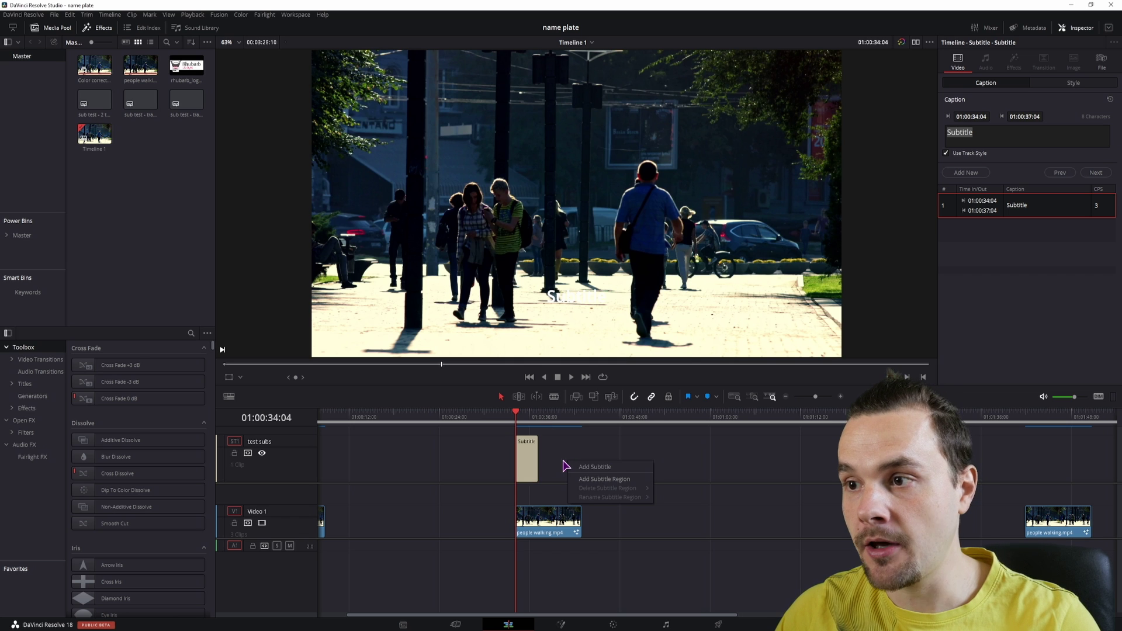
left_click(605, 481)
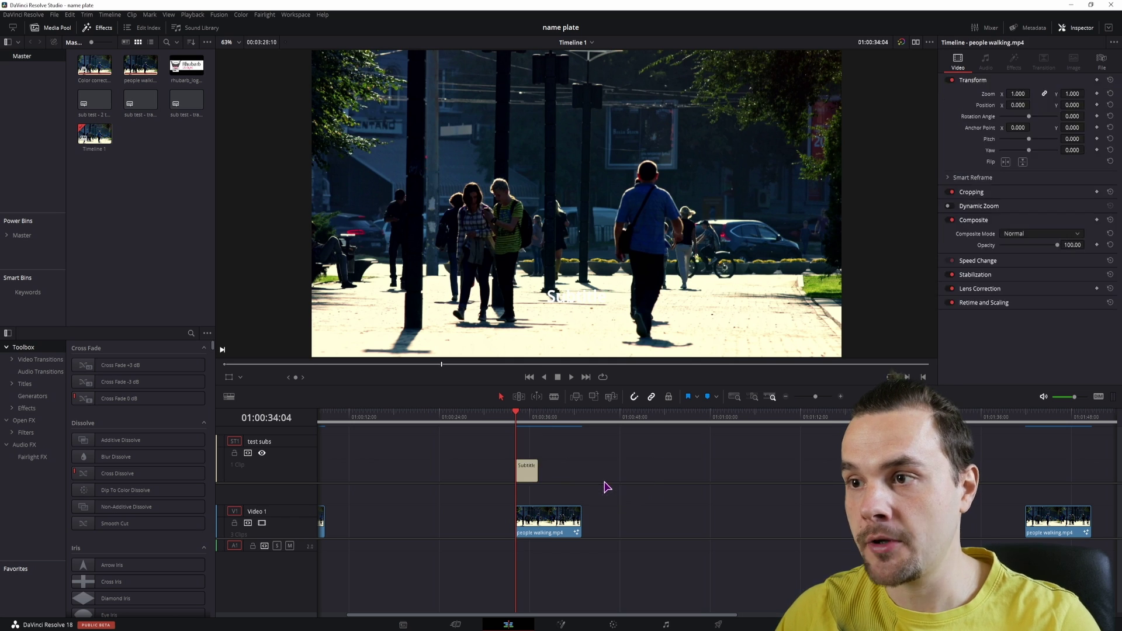
right_click(562, 458)
left_click(571, 468)
right_click(557, 454)
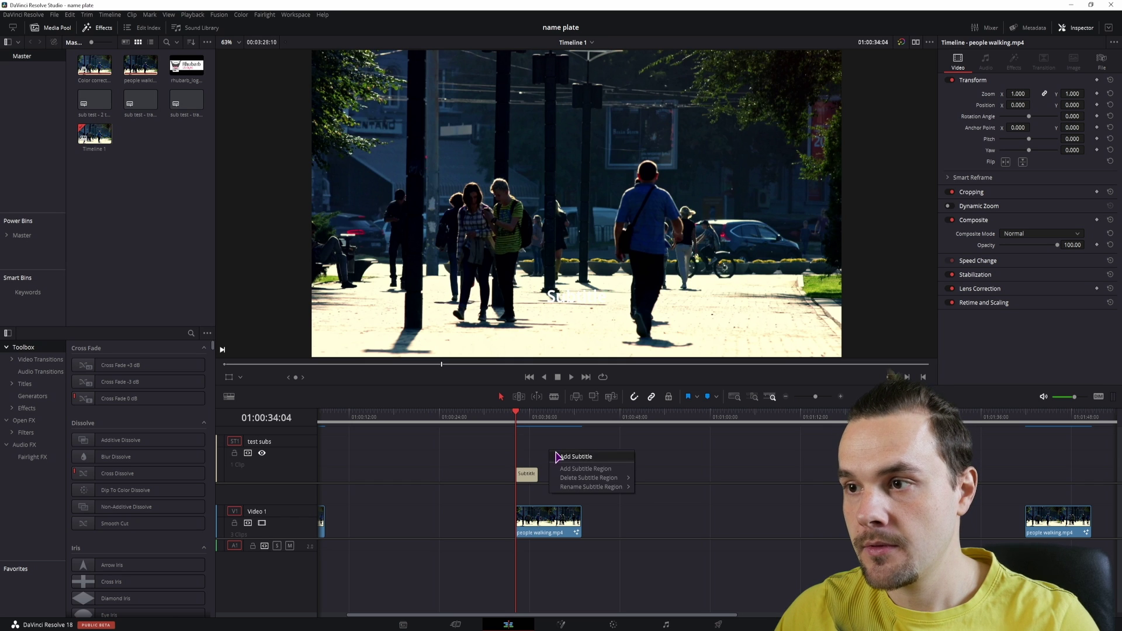
left_click(570, 468)
Add a second Subtitle caption at 01:00:37:04, right after the first
left_click(526, 477)
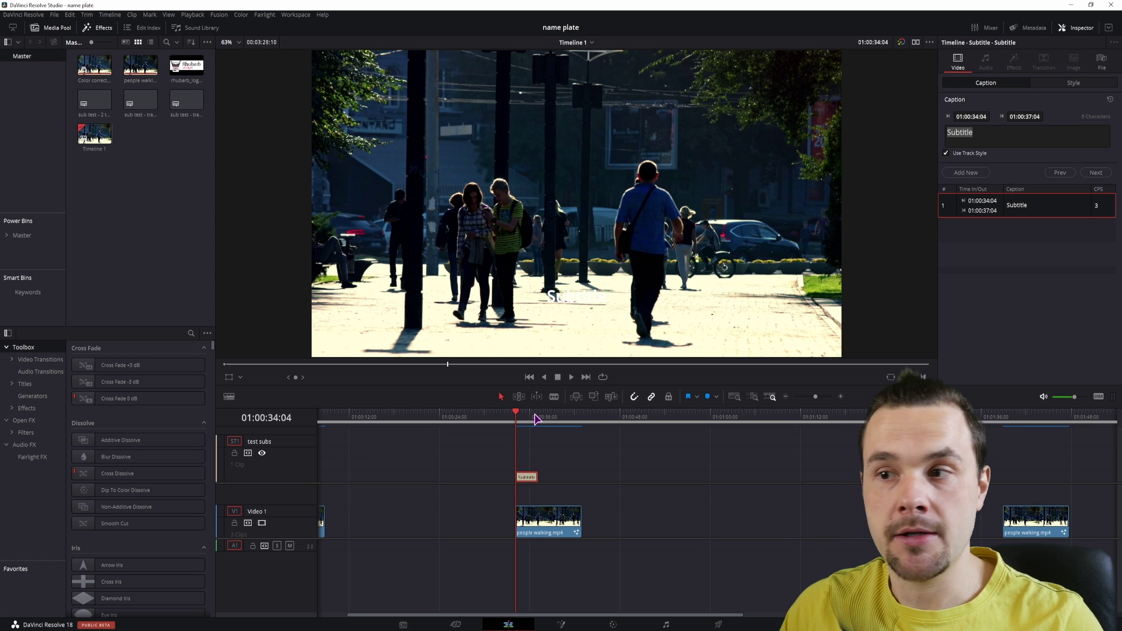
left_click(536, 416)
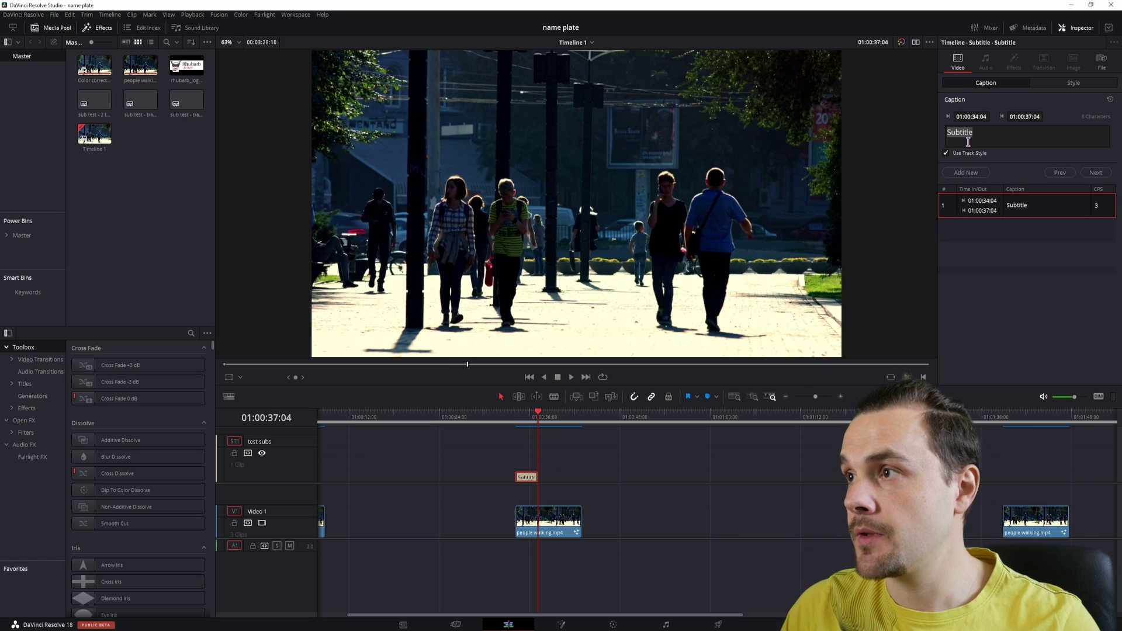
left_click(970, 173)
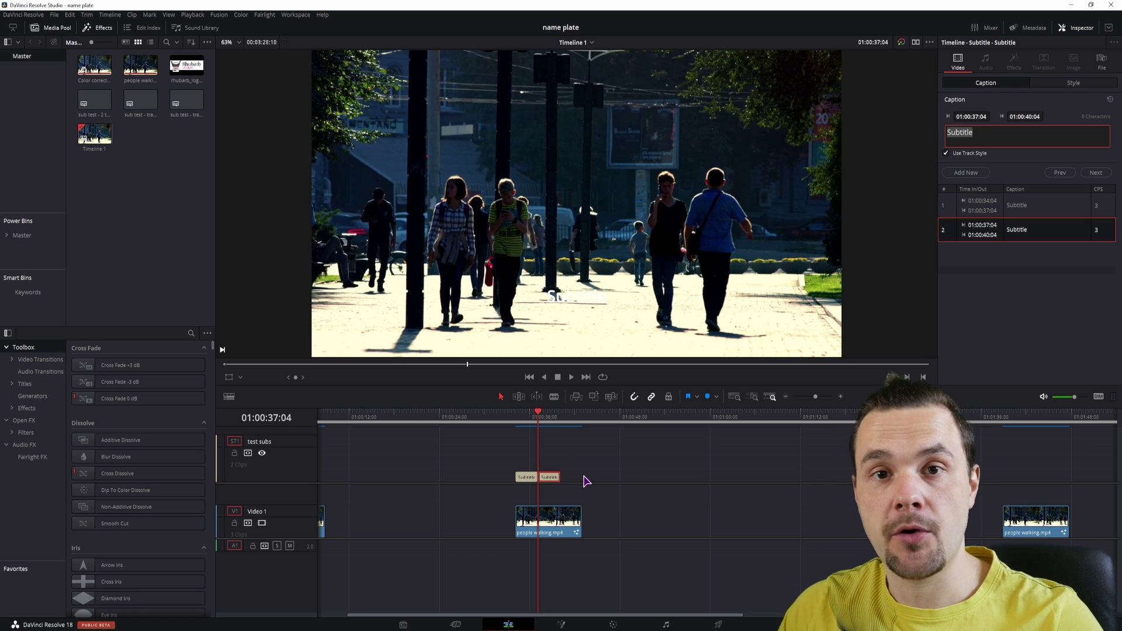
left_click(547, 465)
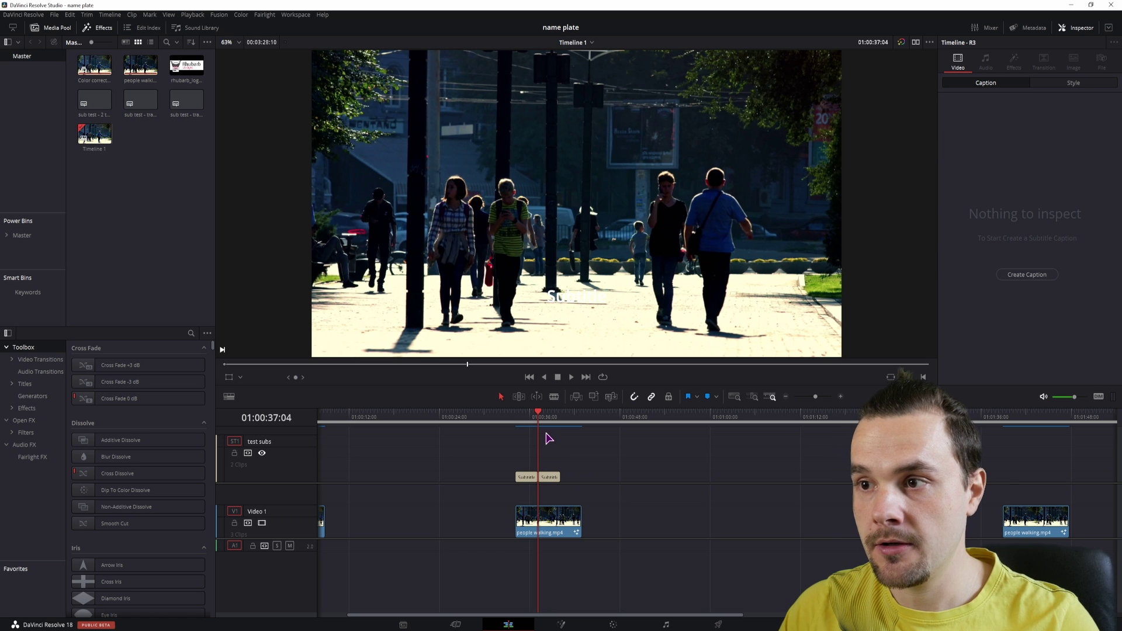
Select the second caption and the empty Video 1 gap, then clear the selection
left_click(551, 477)
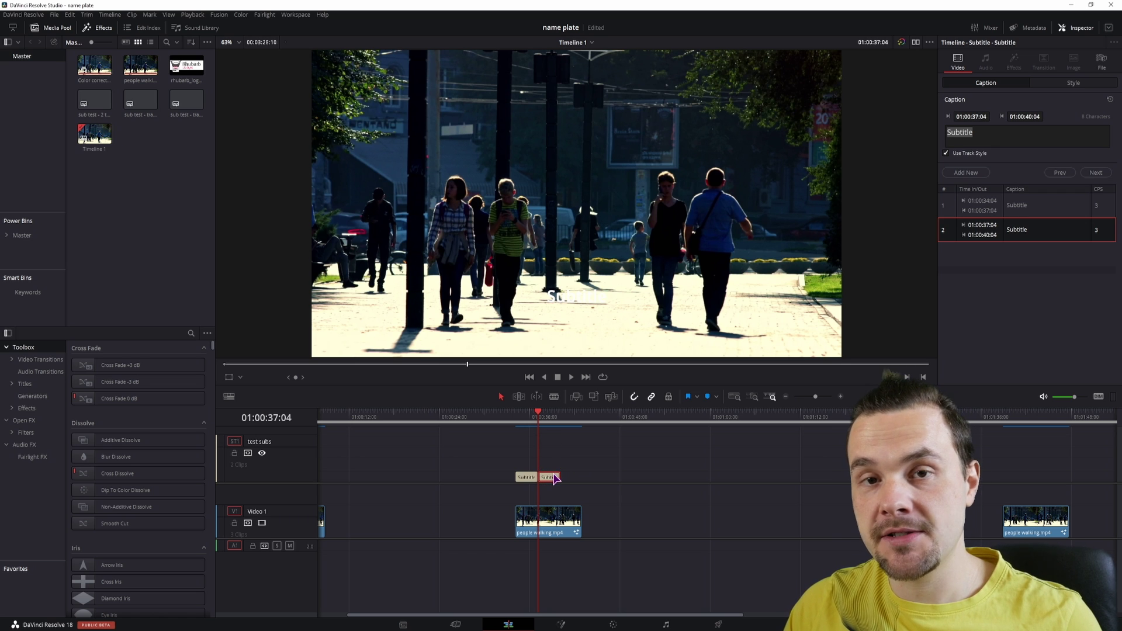
left_click(552, 466)
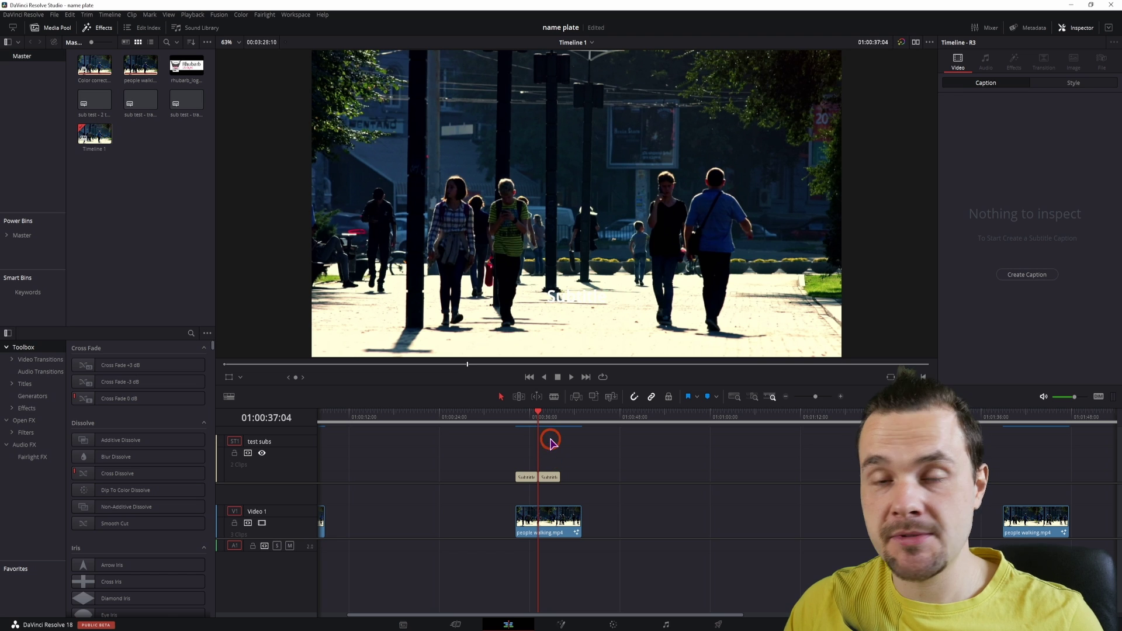
left_click(549, 471)
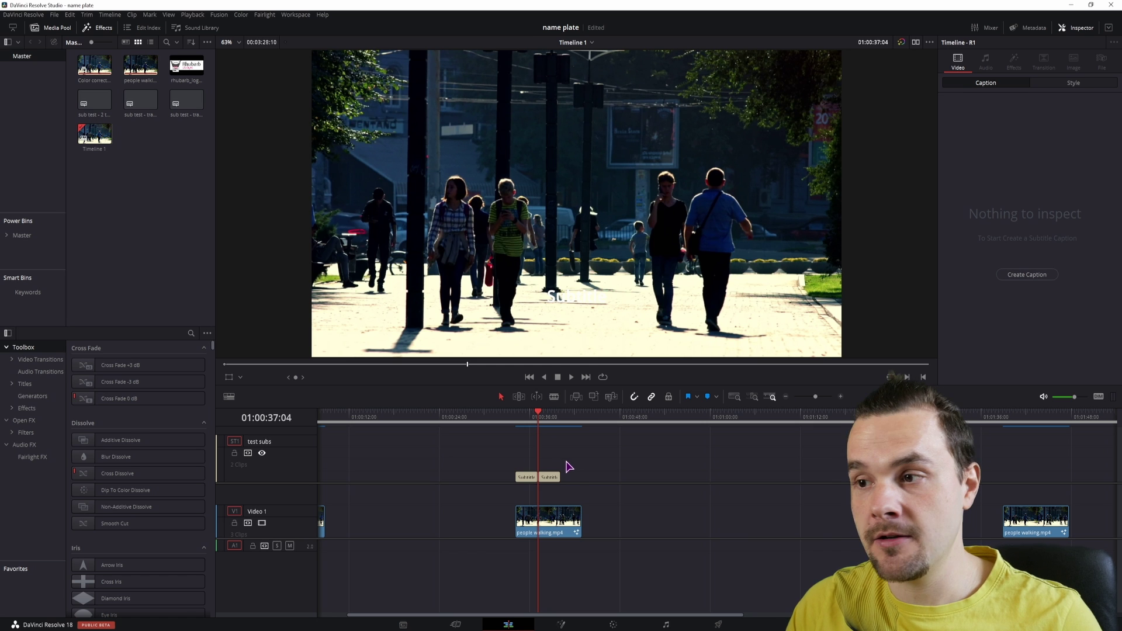
left_click(630, 524)
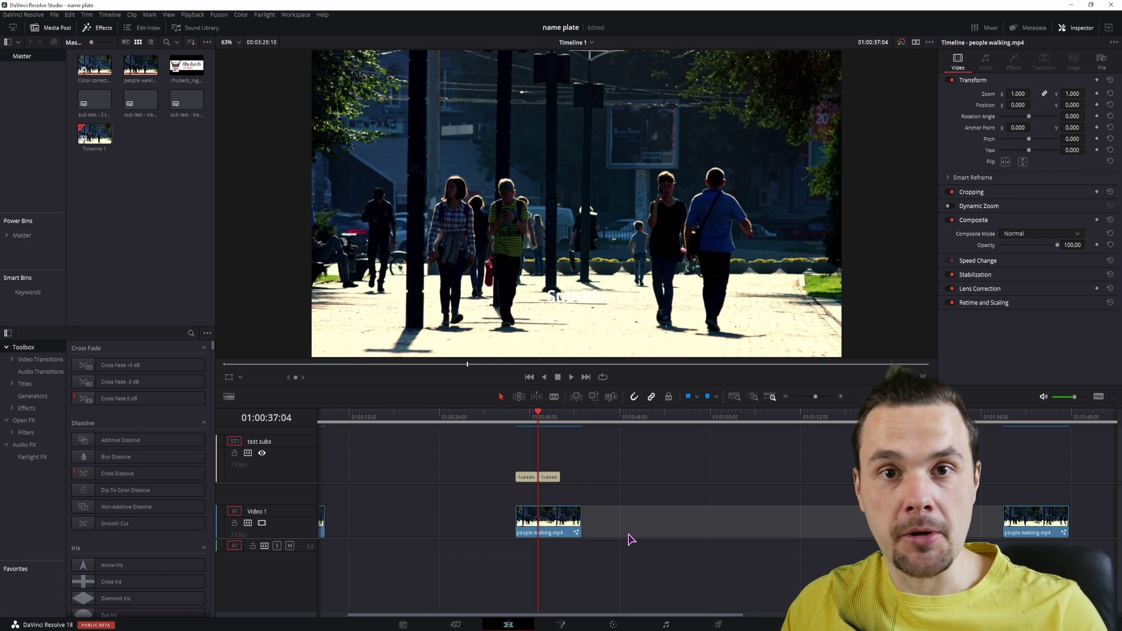
left_click(541, 466)
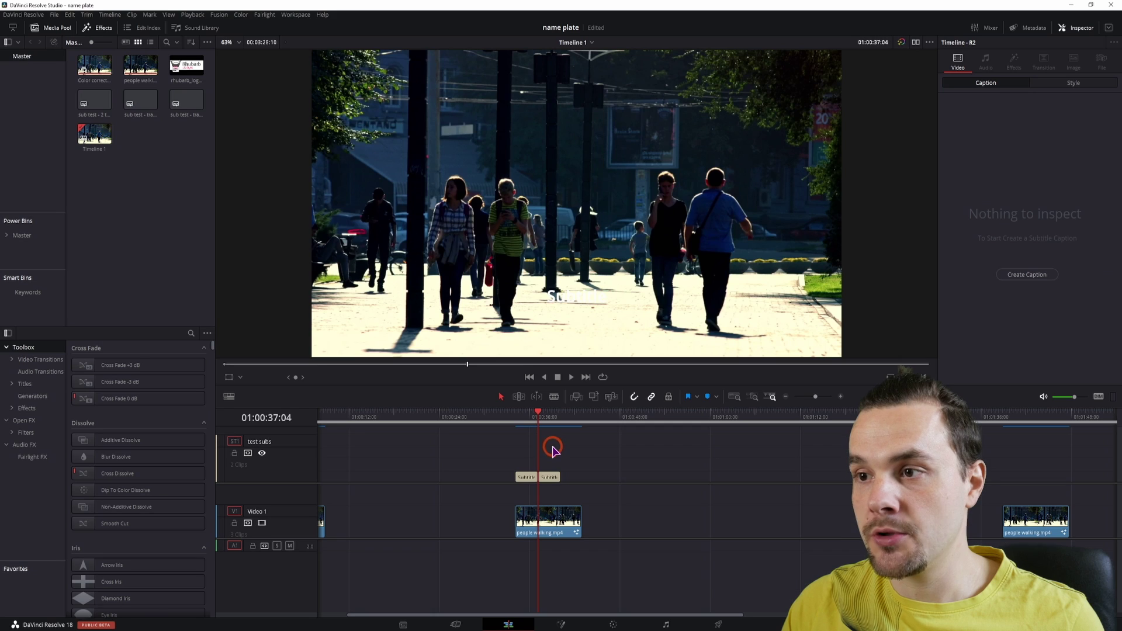
Select a different subtitle region and try Rename Subtitle Region on it
left_click(551, 439)
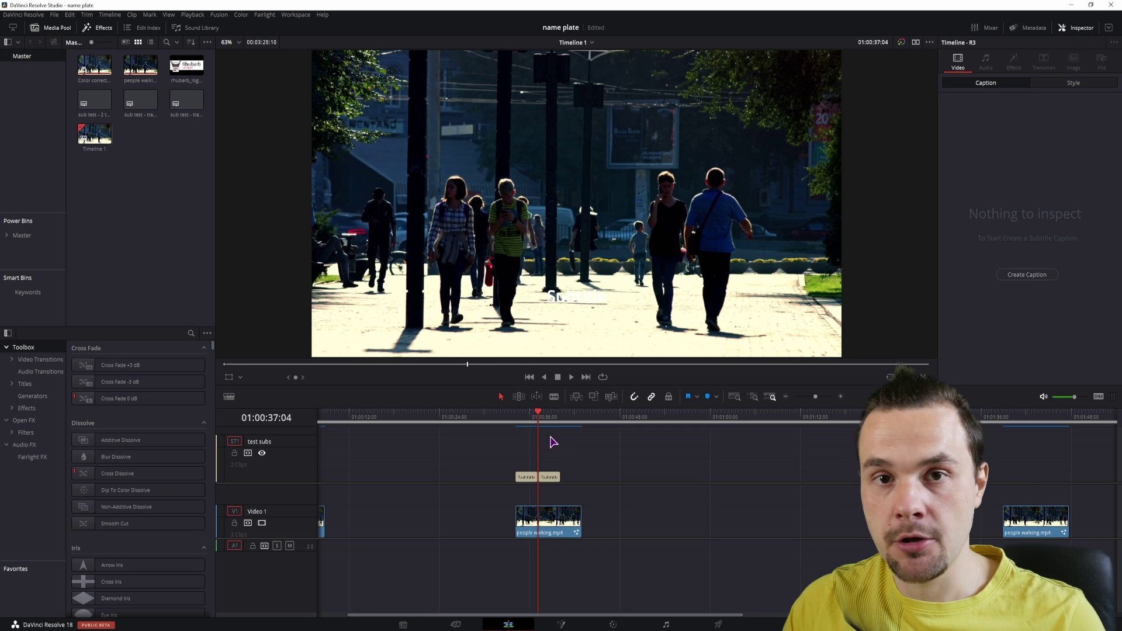
right_click(547, 464)
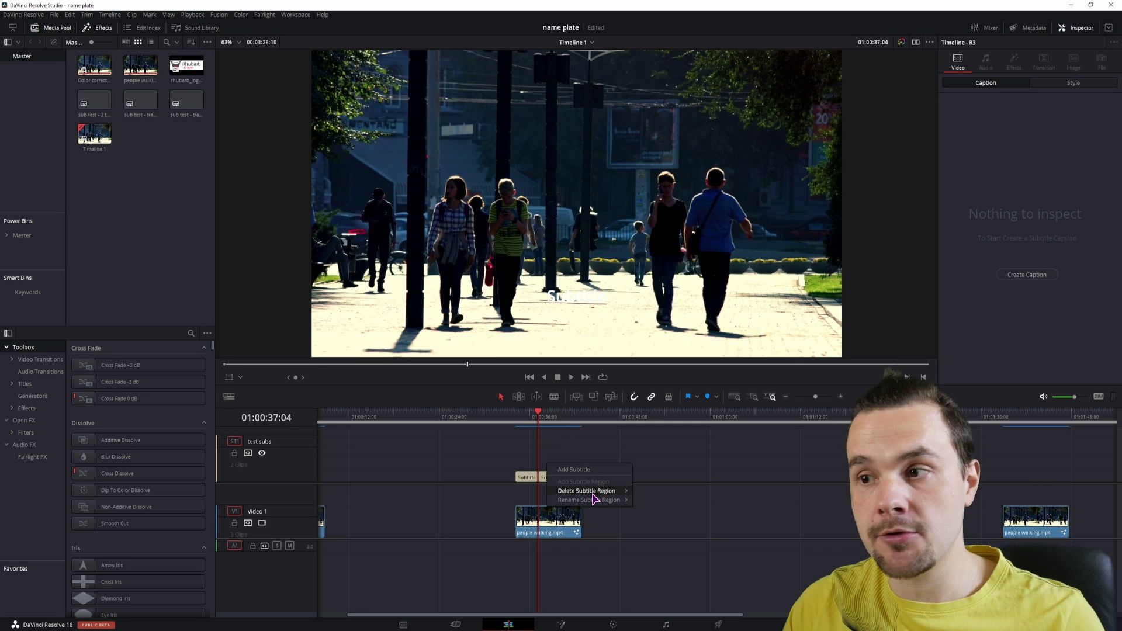
mouse_move(595, 499)
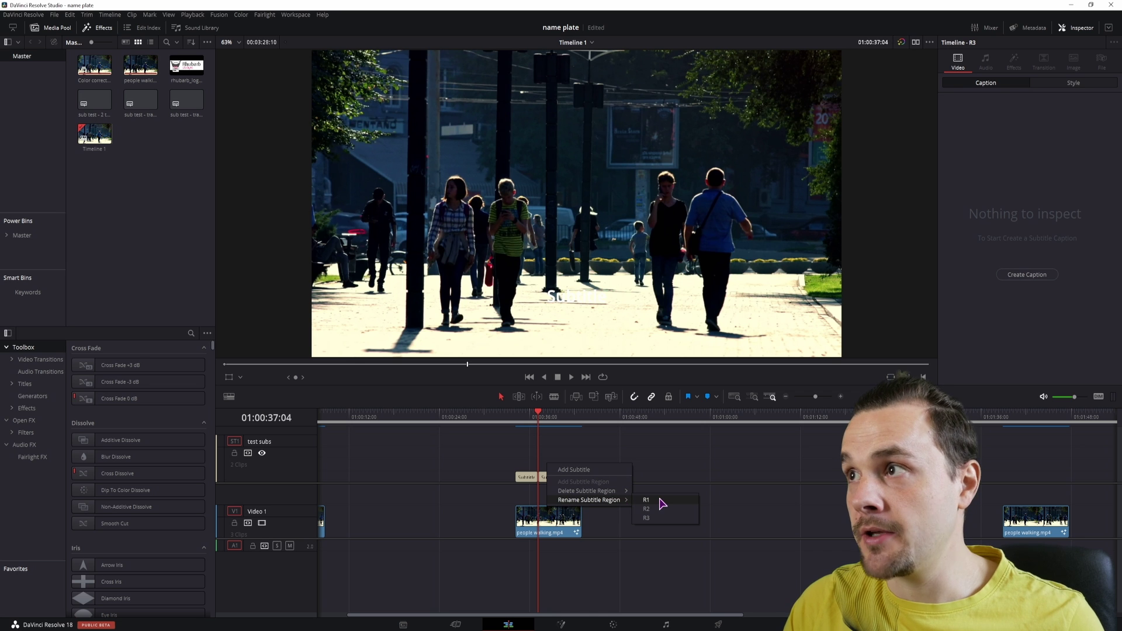
left_click(658, 509)
key("Escape")
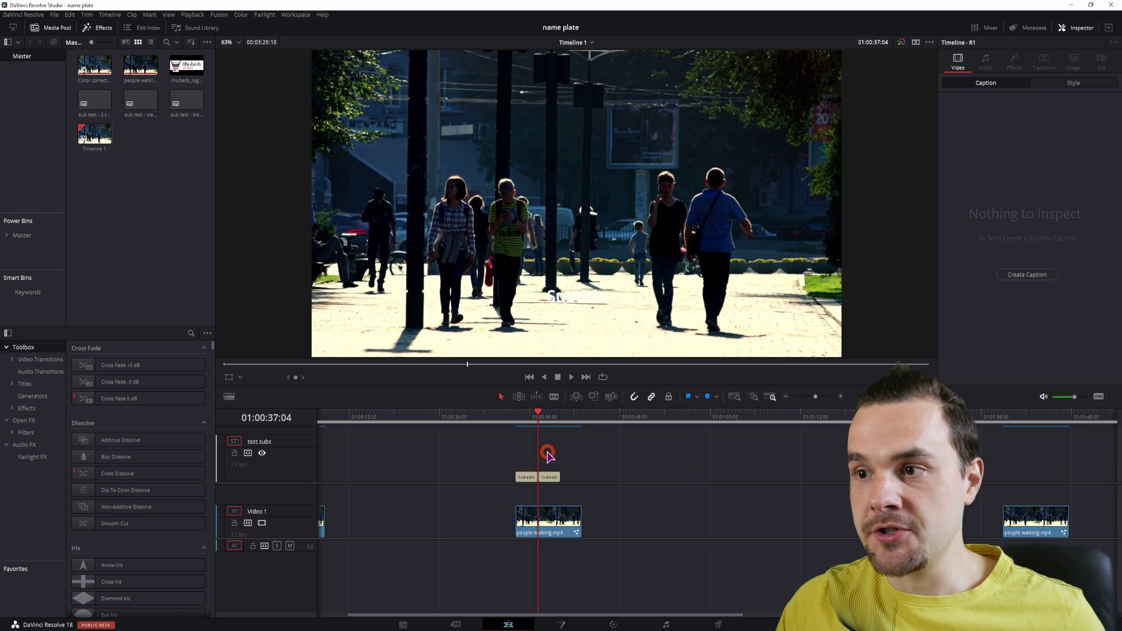
Create a Subtitle caption in each of the three subtitle regions
left_click(1021, 275)
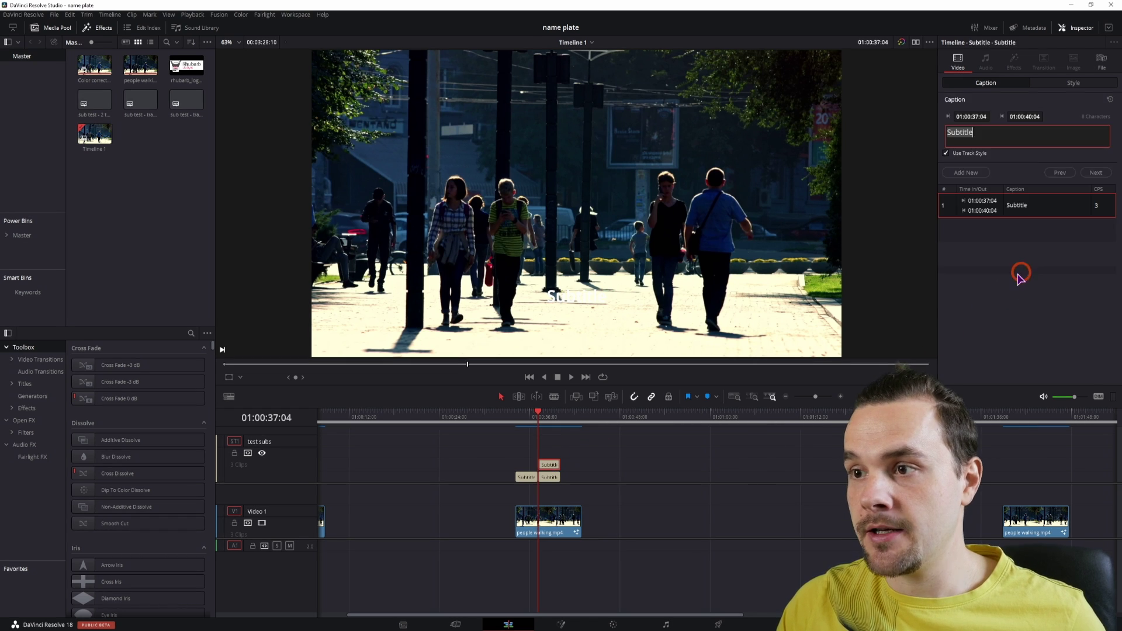
left_click_drag(533, 426, 524, 420)
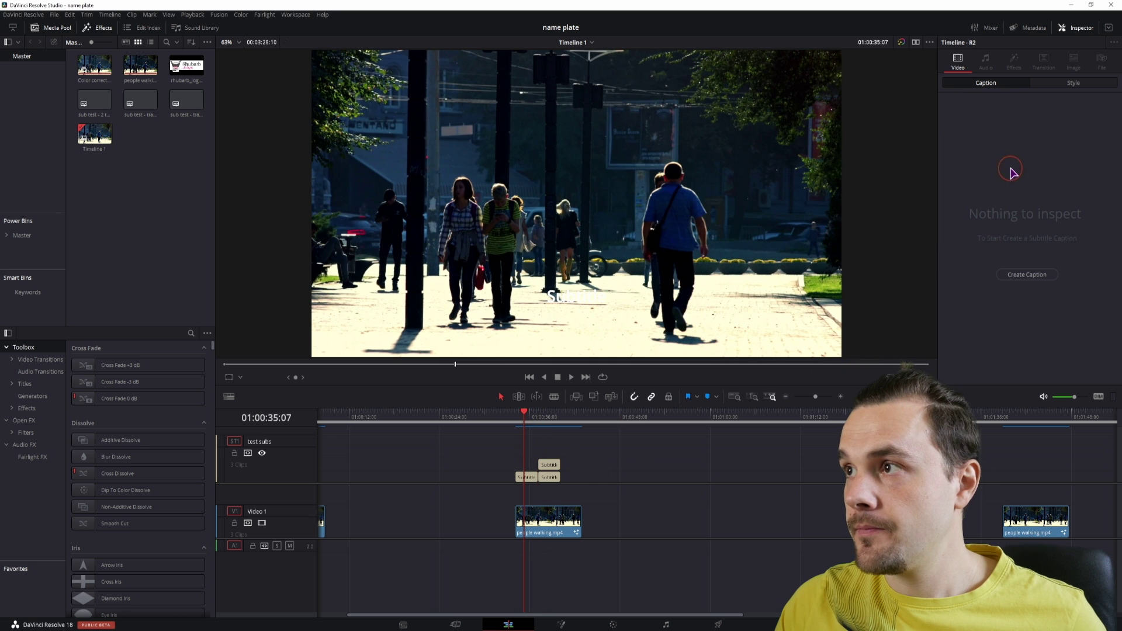
left_click(1027, 275)
left_click(562, 424)
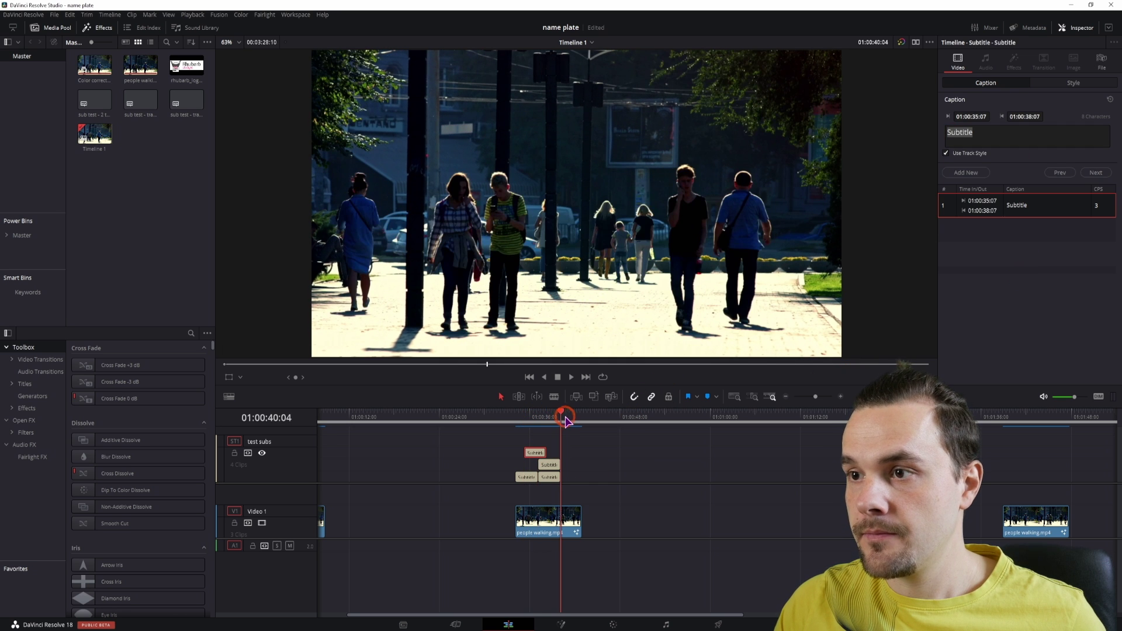
left_click(569, 443)
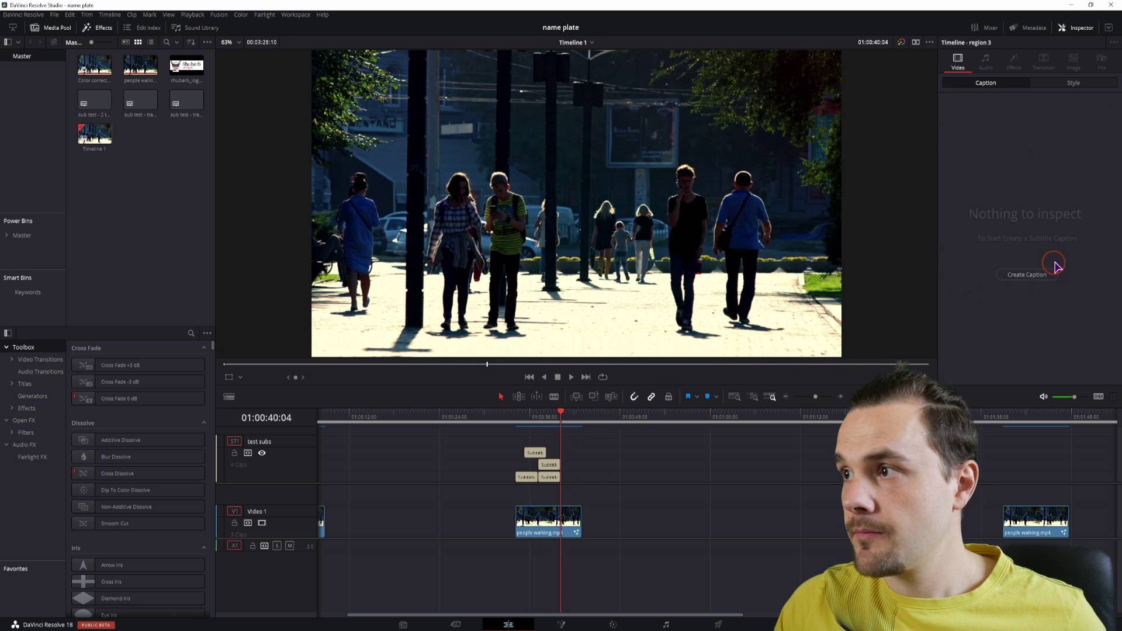
left_click(1027, 275)
key("Up")
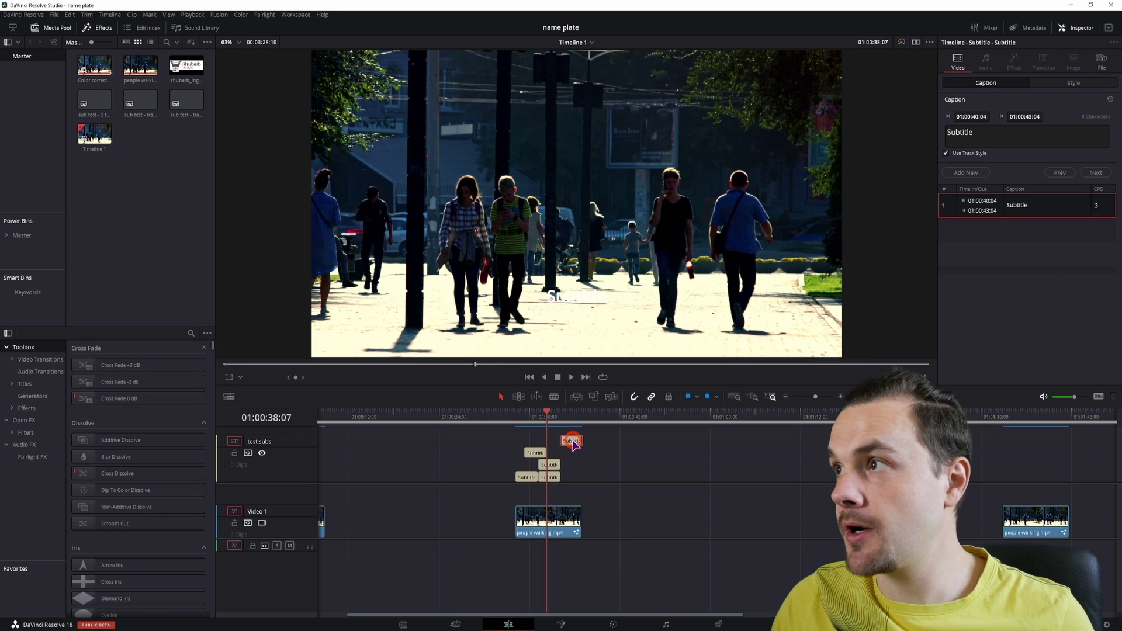
Colour the 01:00:40:04 caption orange and add another caption after it at 01:00:43:04
left_click(1102, 61)
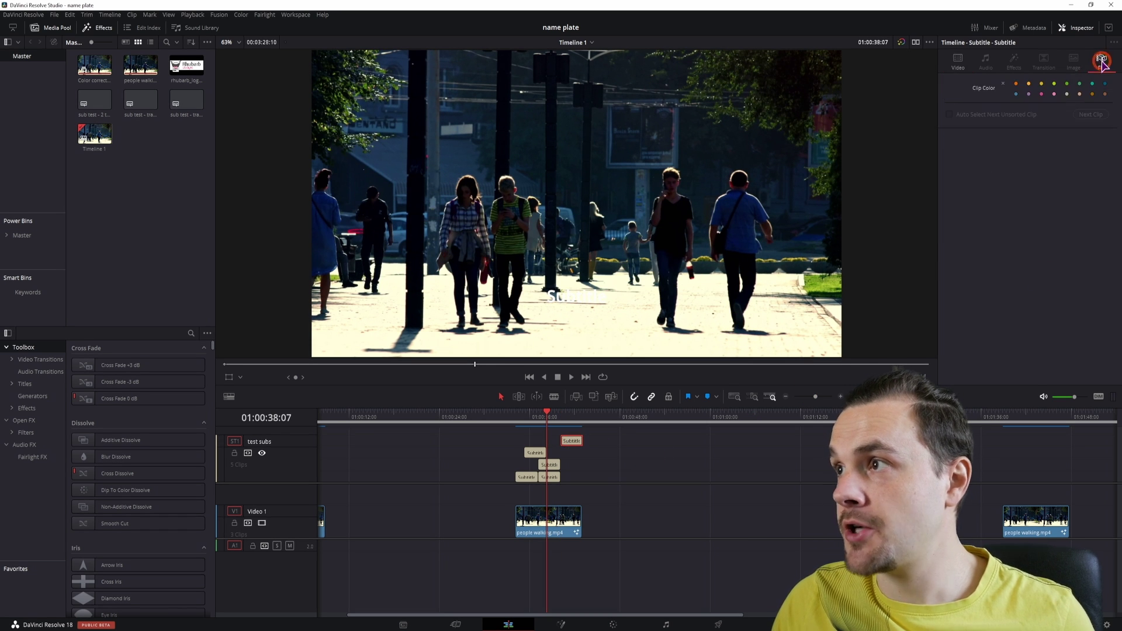
left_click(1029, 83)
mouse_move(598, 439)
left_mouse_down()
mouse_move(590, 432)
mouse_move(584, 442)
left_mouse_up()
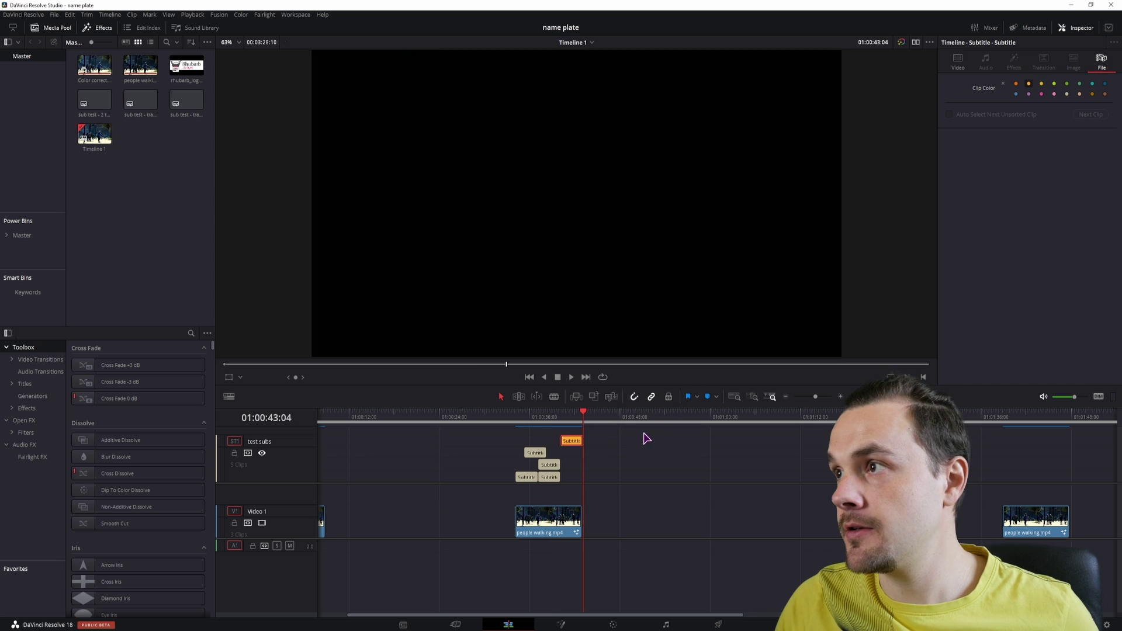
left_click(958, 58)
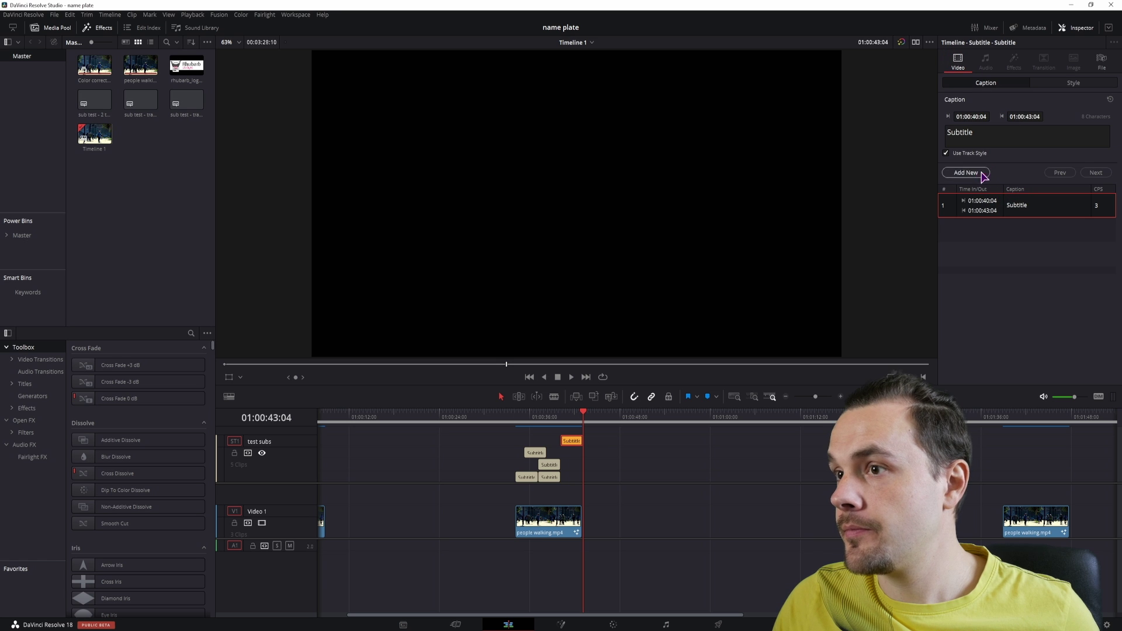
left_click(965, 173)
left_click(594, 441)
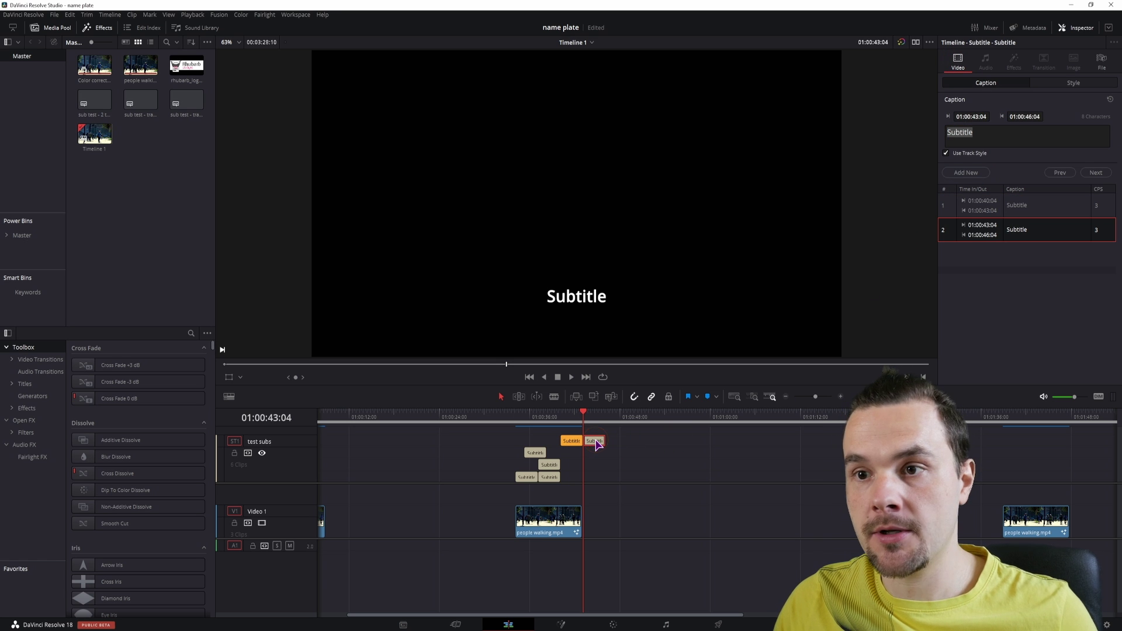
right_click(305, 475)
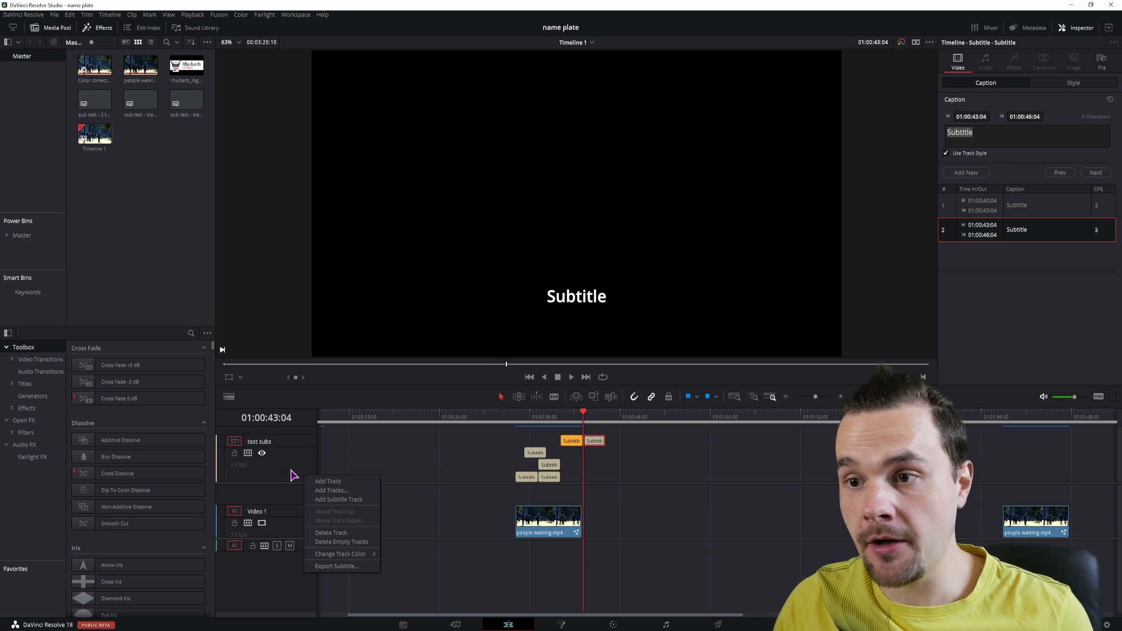
Colour the subtitle track teal and set the orange caption to MS Serif, size 154
mouse_move(355, 554)
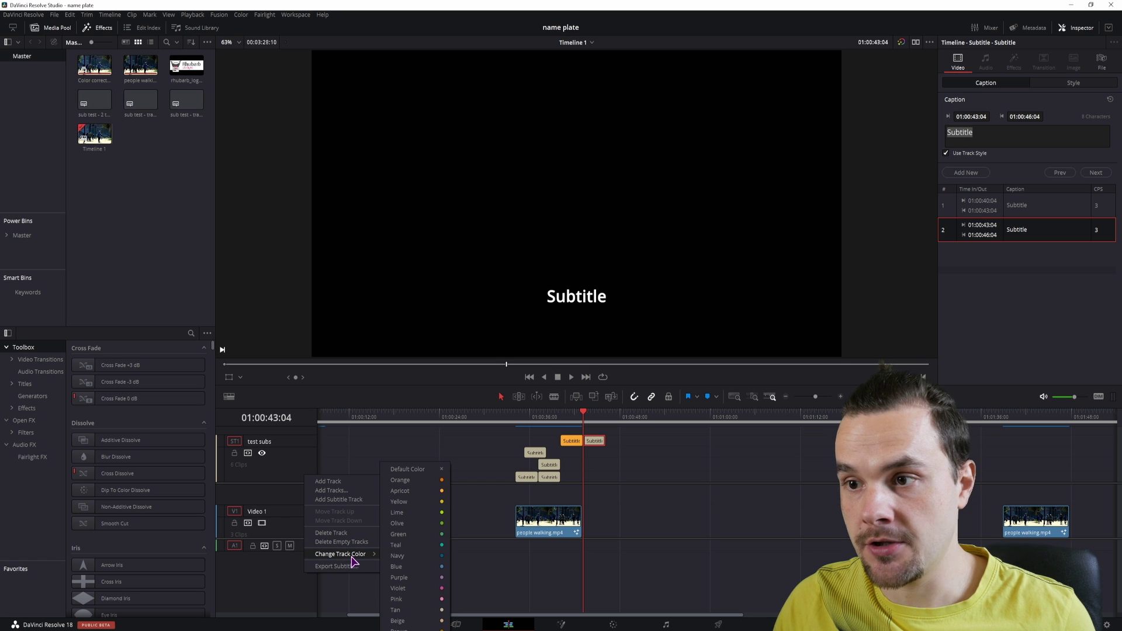
left_click(416, 546)
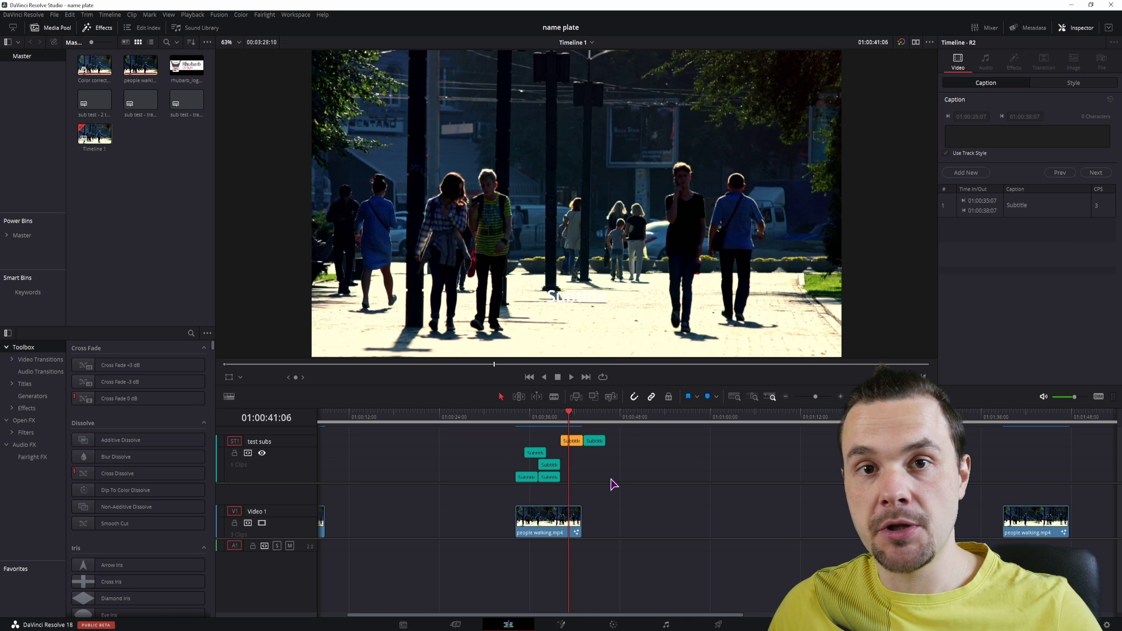
left_click(572, 443)
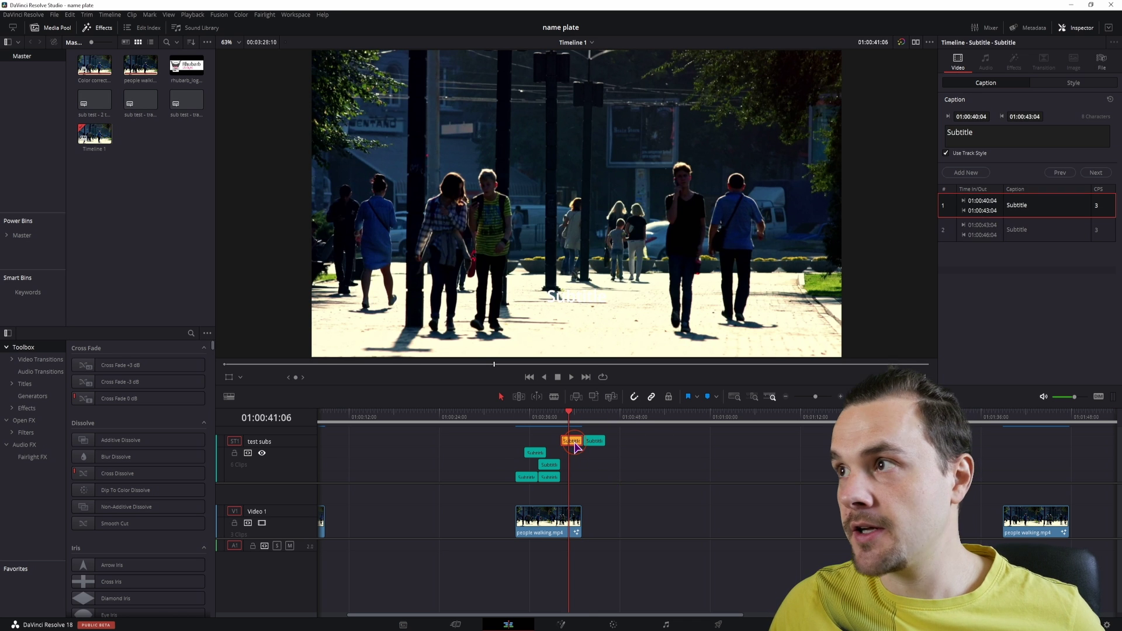
left_click(1073, 83)
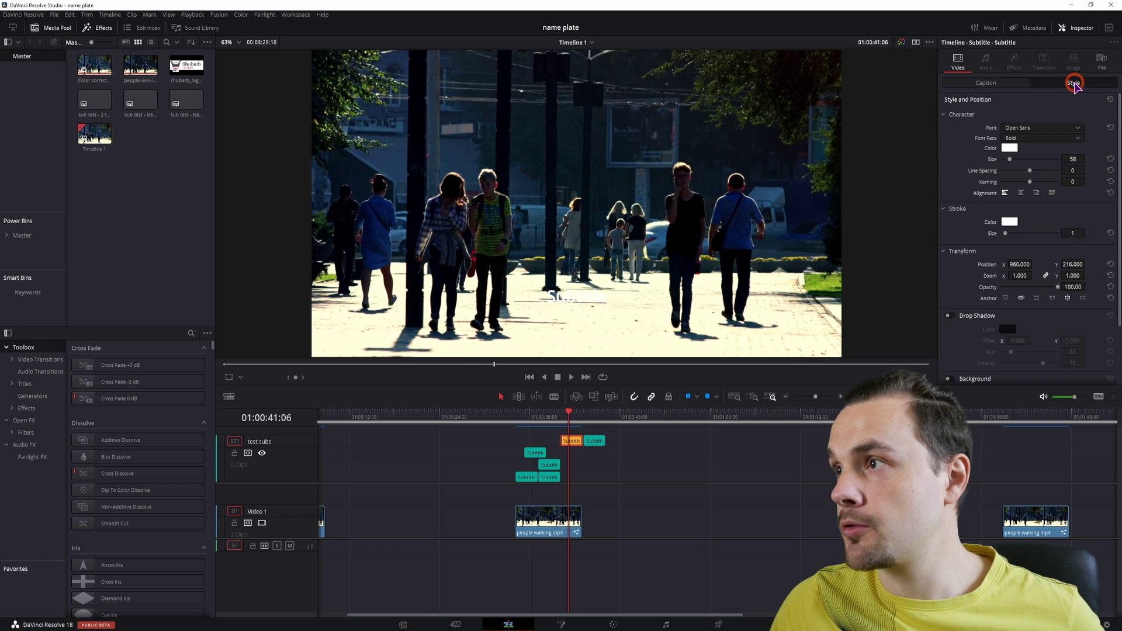
left_click_drag(1010, 159, 1023, 159)
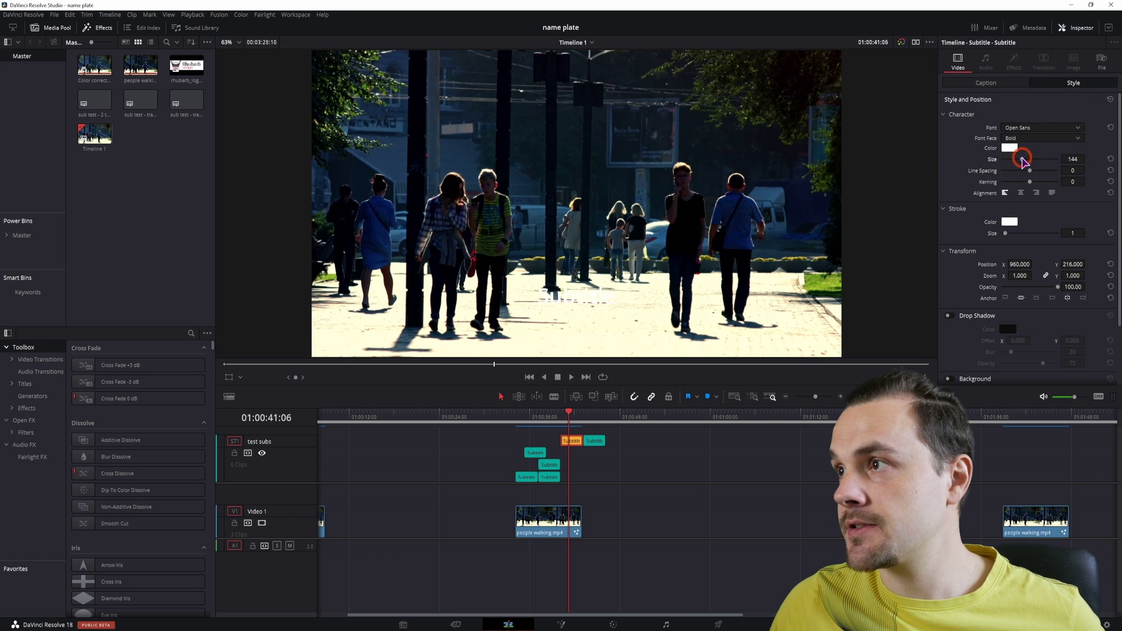
left_click(1029, 127)
left_click(1023, 150)
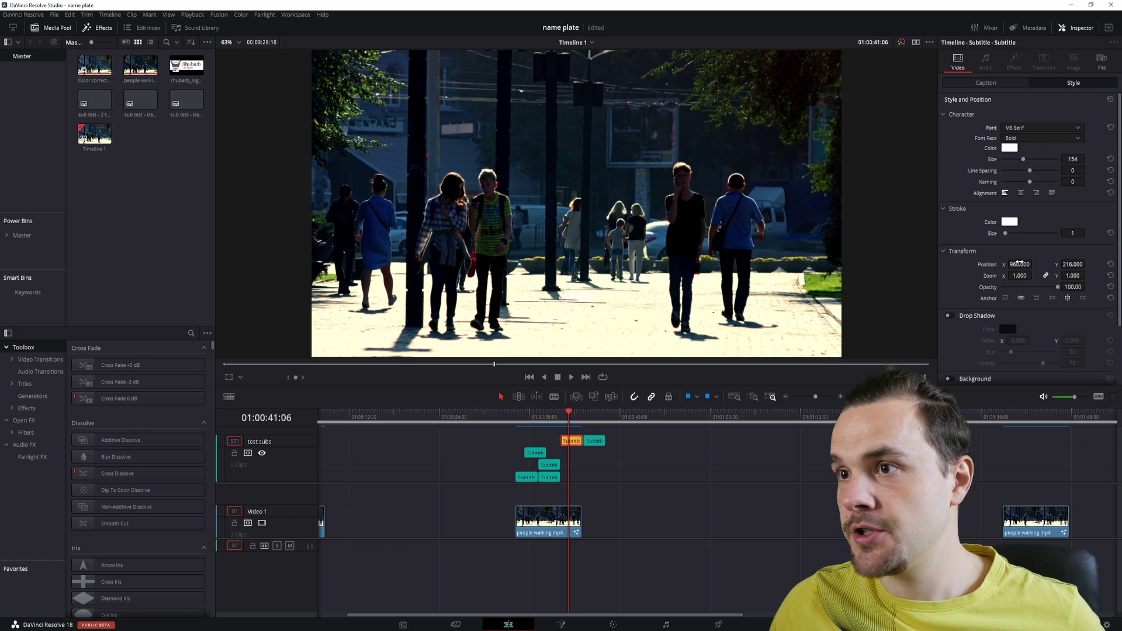
Move the orange caption to position X 745, Y 971 near the frame top and preview it
left_click_drag(1021, 265, 961, 266)
left_click_drag(1086, 261, 1119, 266)
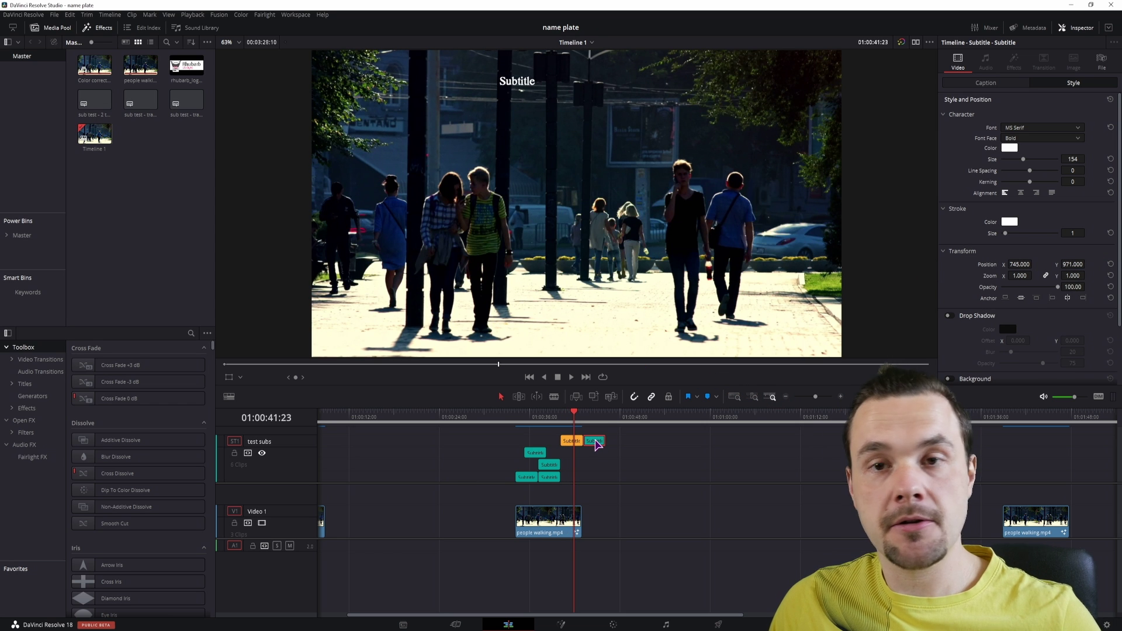
left_click(592, 418)
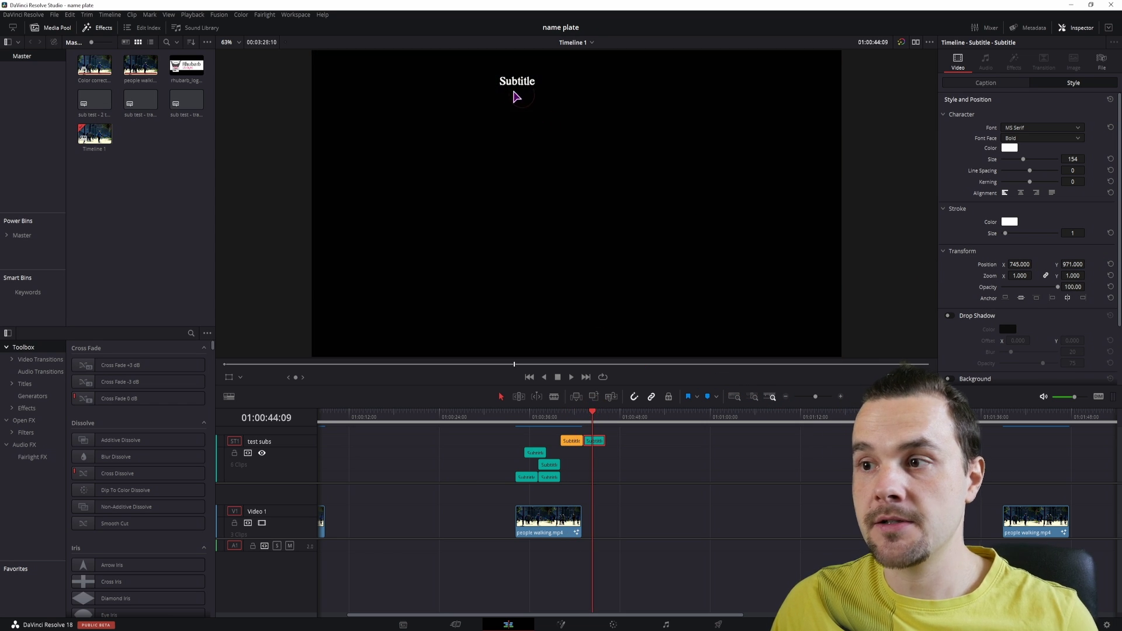
left_click(613, 463)
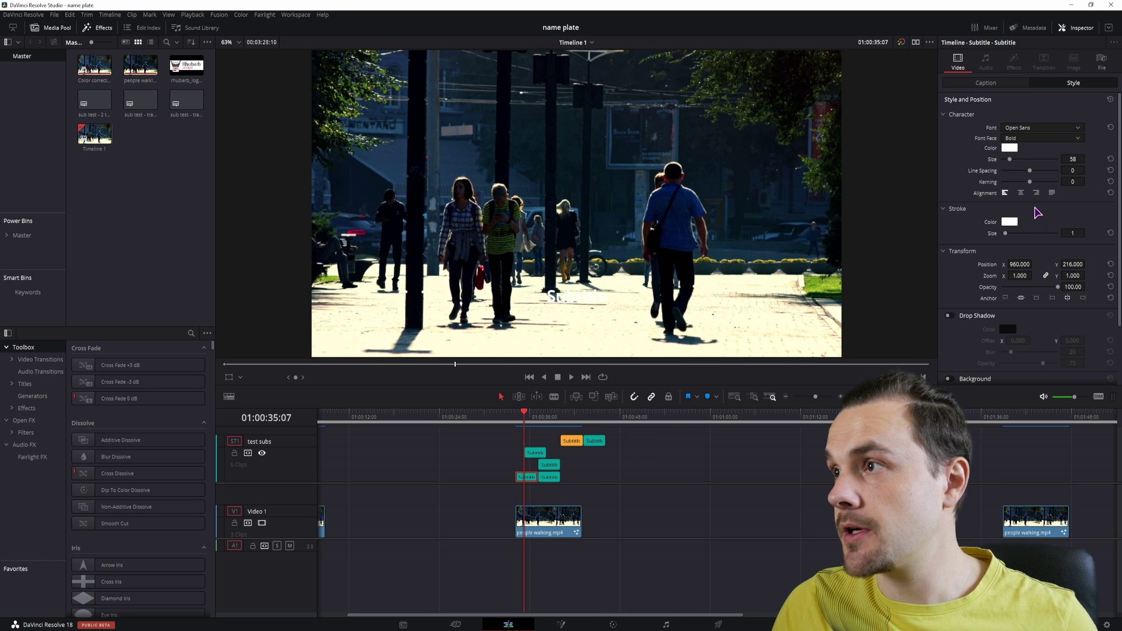
key("ctrl+z")
left_click(304, 472)
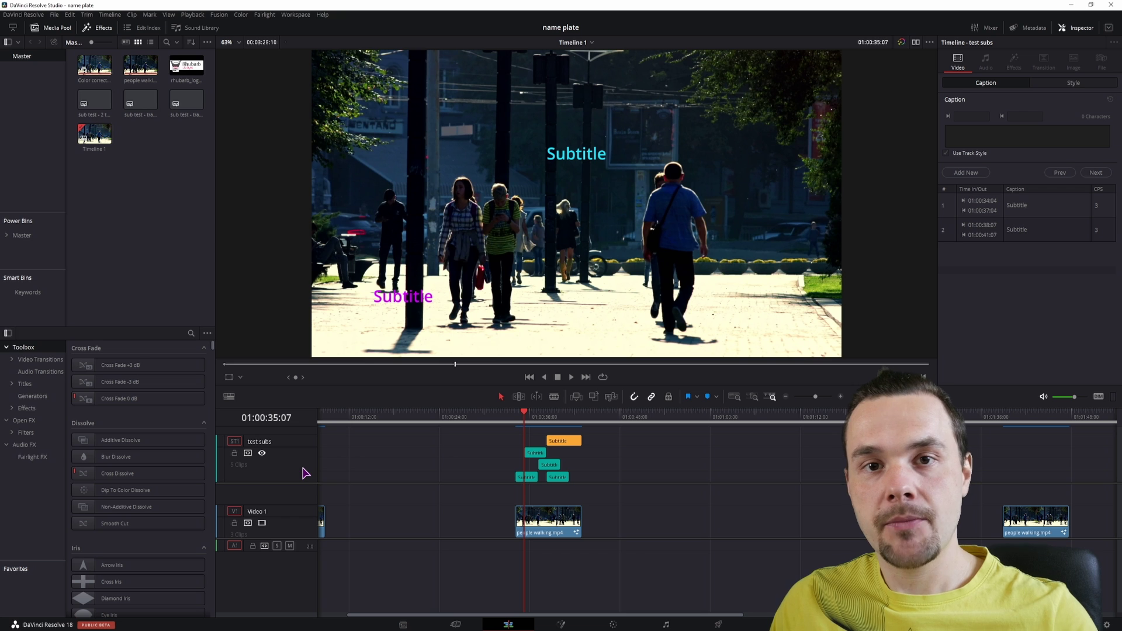
Select the subtitle clips and inspect the first caption's style settings
left_click_drag(482, 435, 606, 483)
left_click(611, 482)
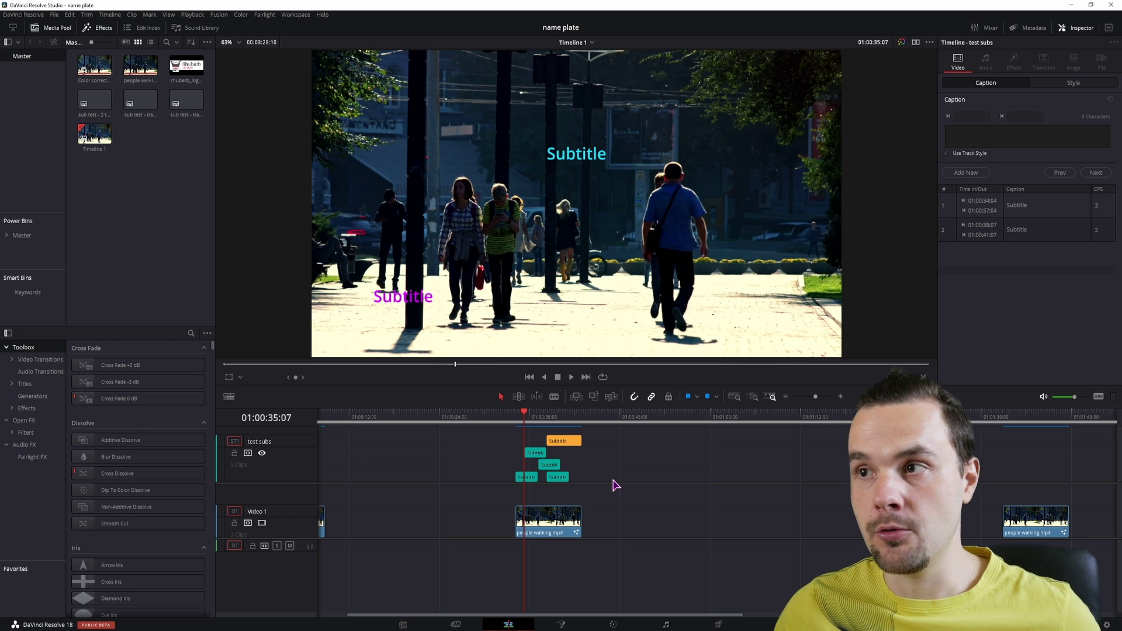
left_click(526, 477)
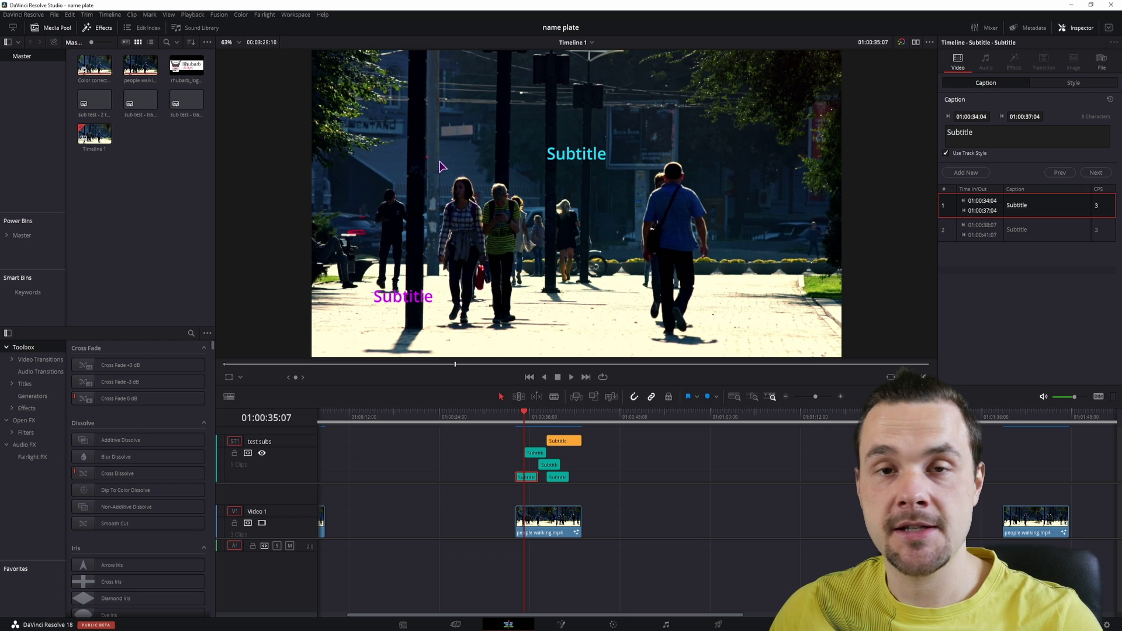
left_click(1052, 82)
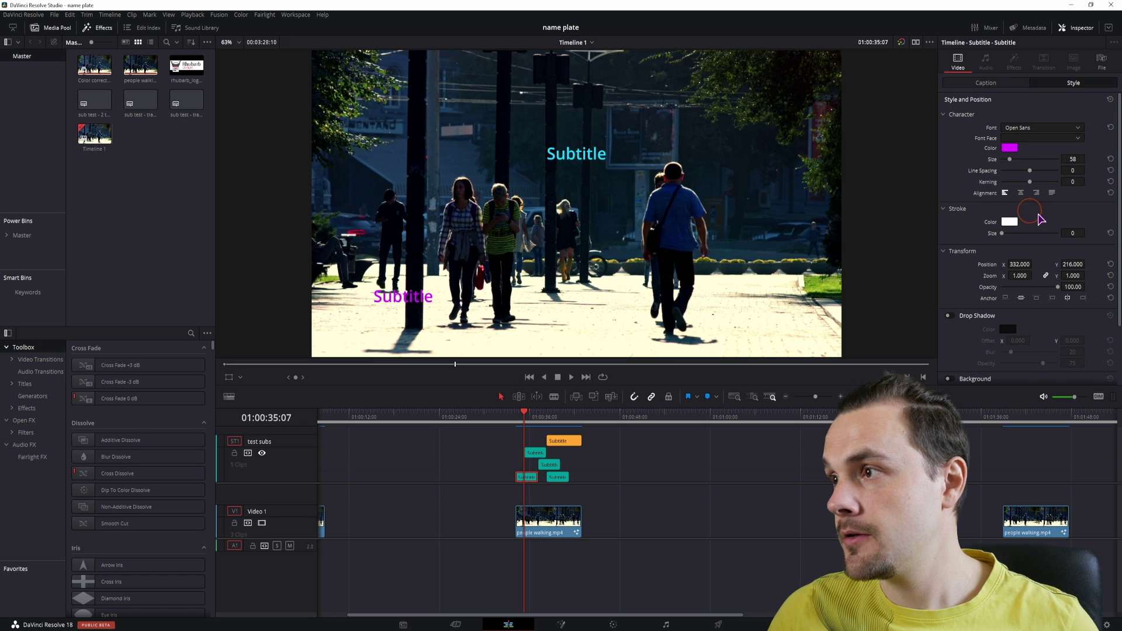
left_click(558, 441)
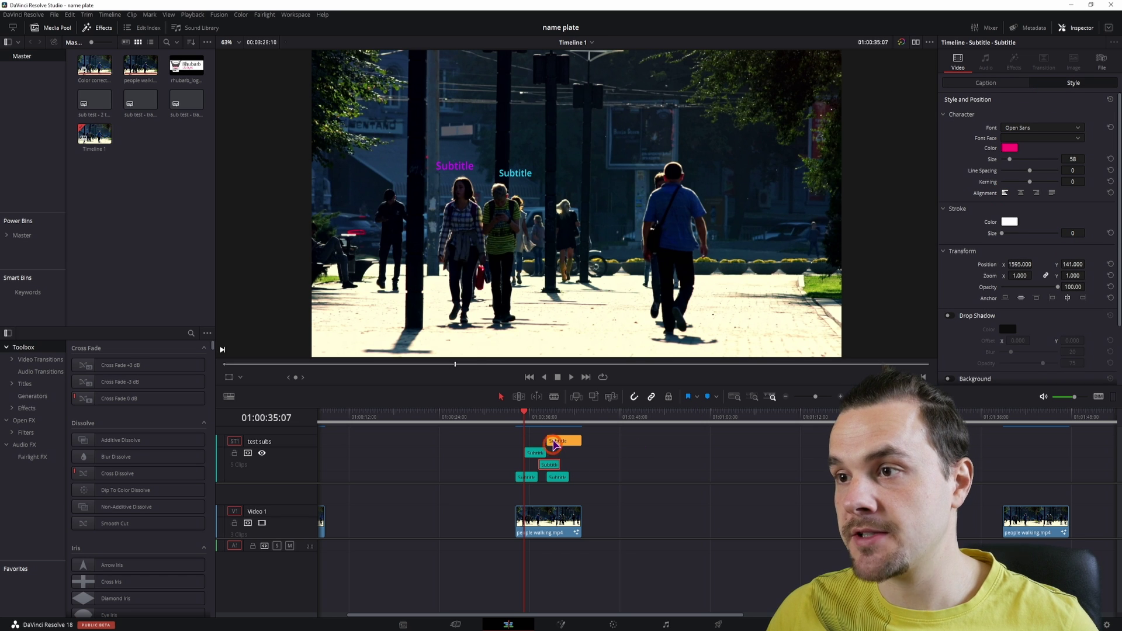
Play the subtitles from 01:00:34:04, then show the test subs track's caption list
left_click(517, 418)
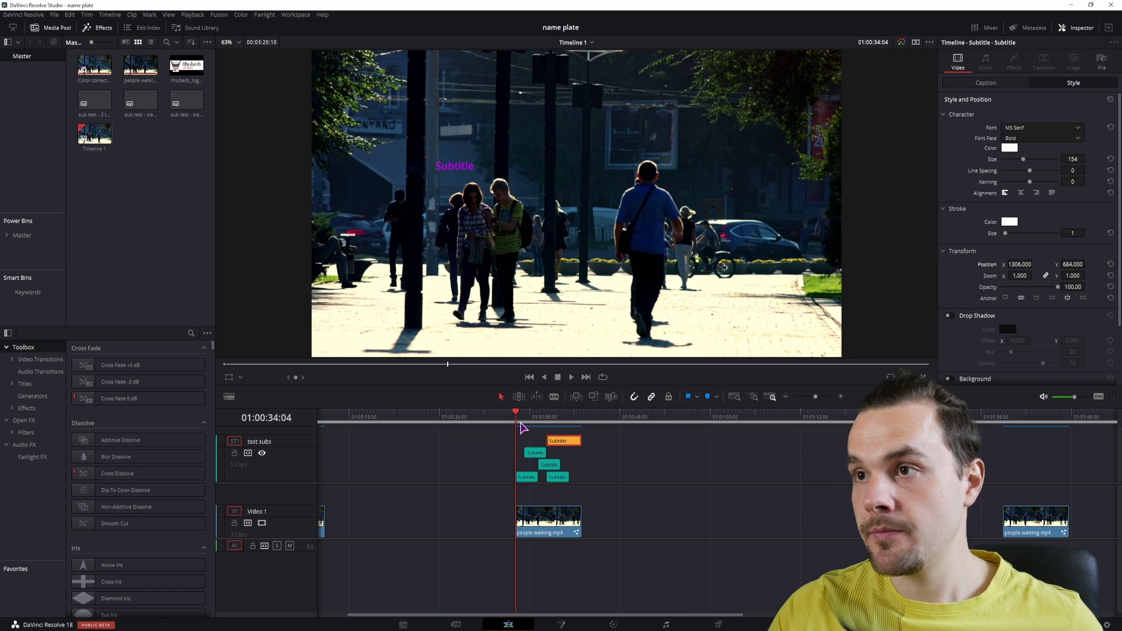
key("space")
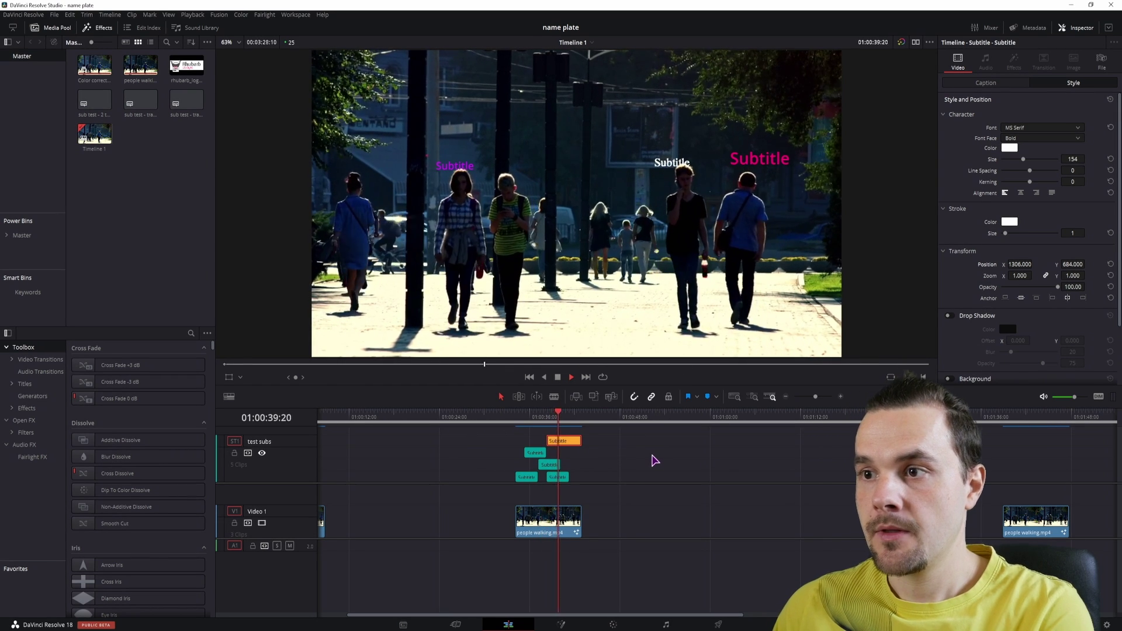
left_click(517, 420)
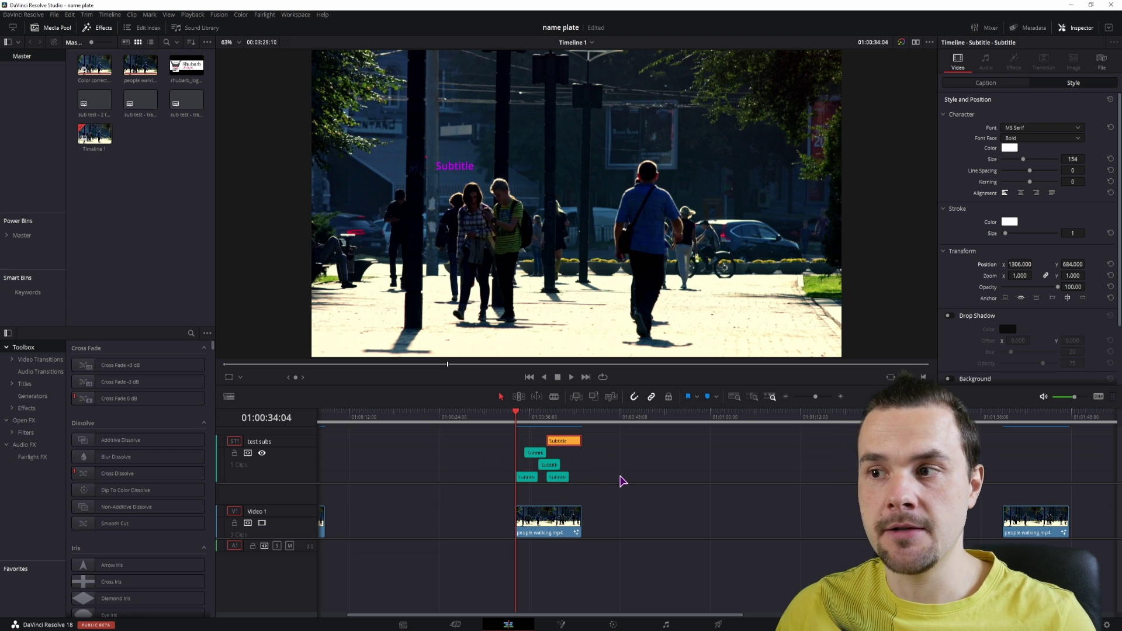
left_click(590, 471)
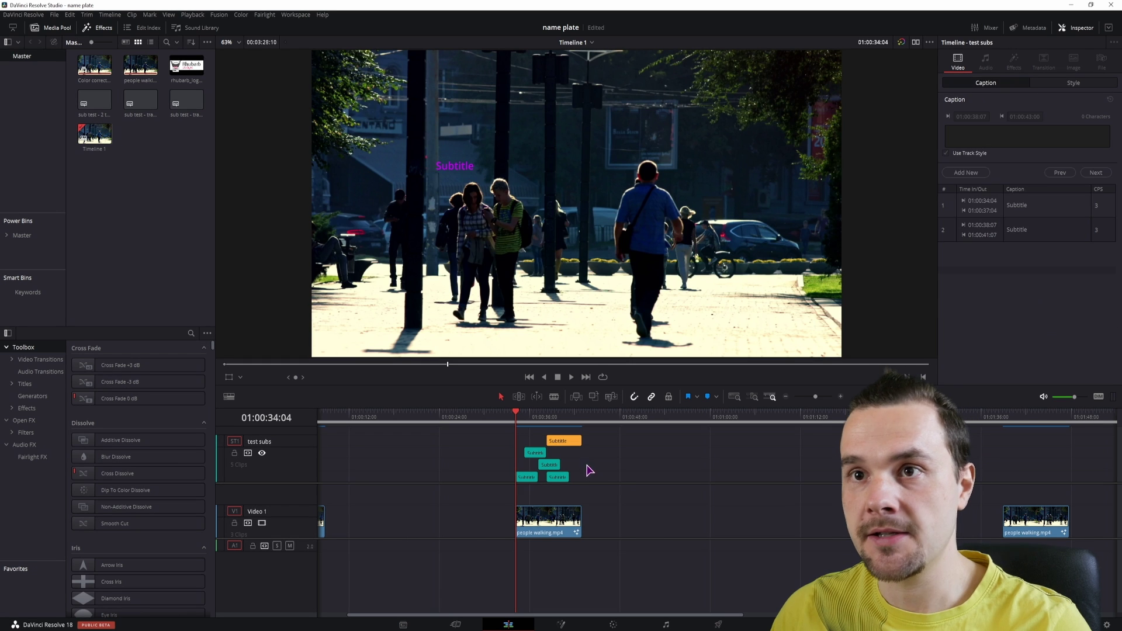
Create a new timeline named Timeline 2 from the Media Pool
right_click(152, 217)
mouse_move(182, 221)
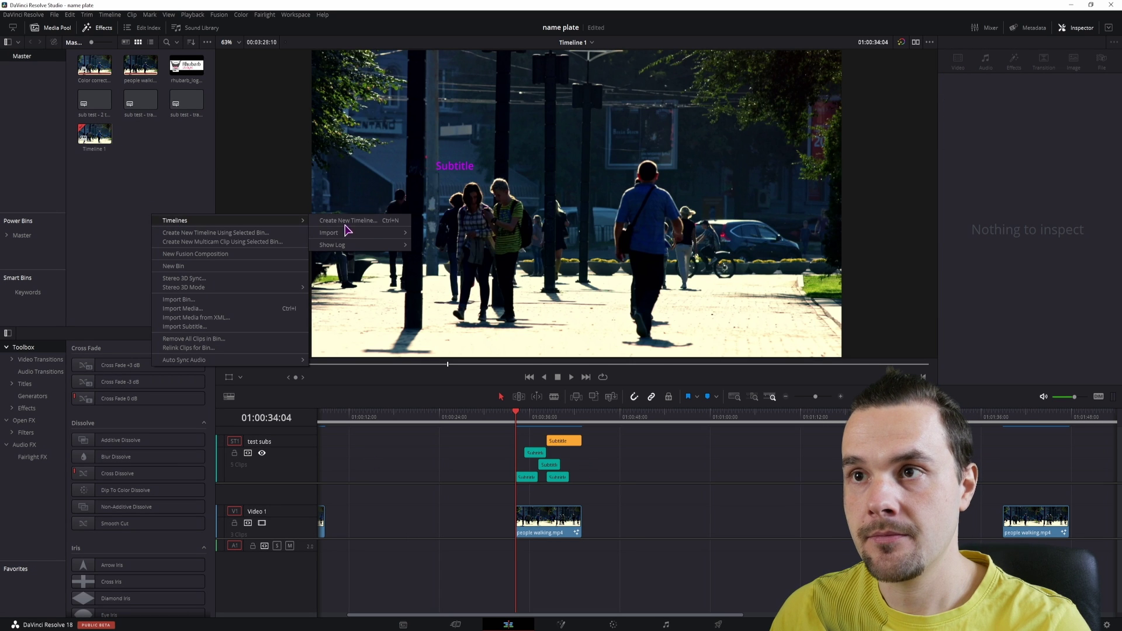
left_click(365, 221)
left_click(647, 367)
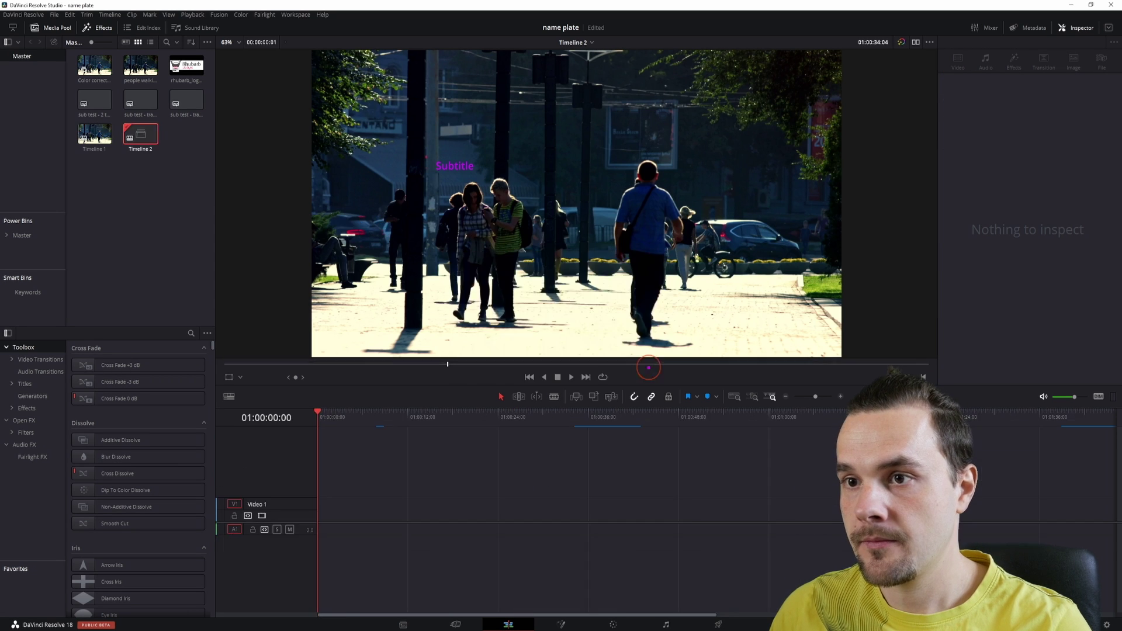
Copy the subtitle and video clips from Timeline 1 into Timeline 2 and dismiss the save prompt
double_click(95, 135)
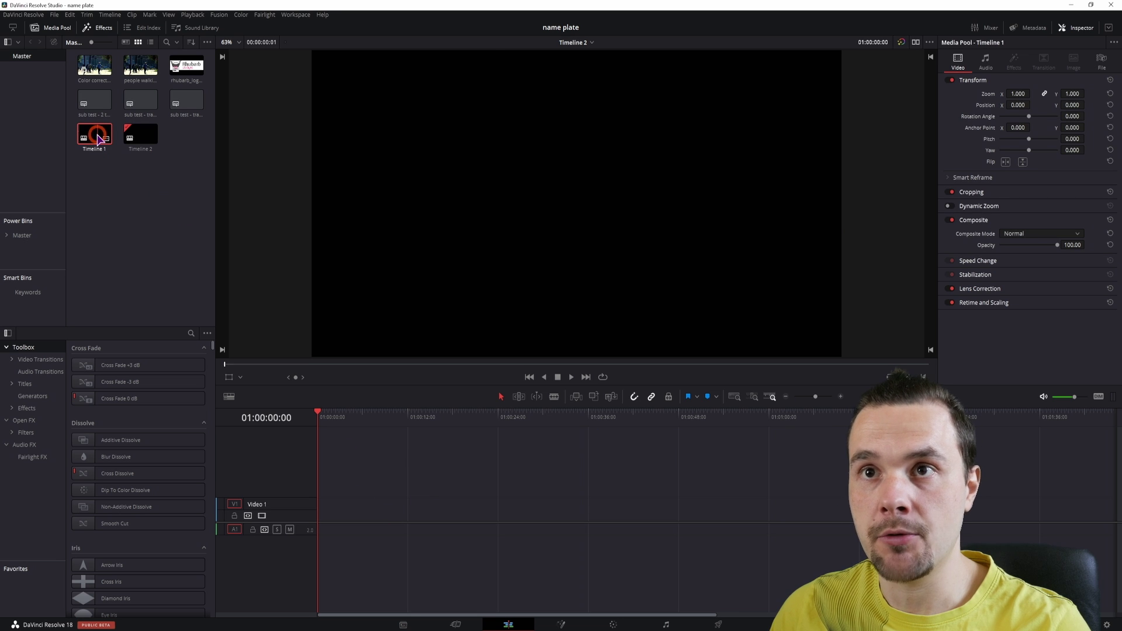
left_click_drag(678, 547, 529, 432)
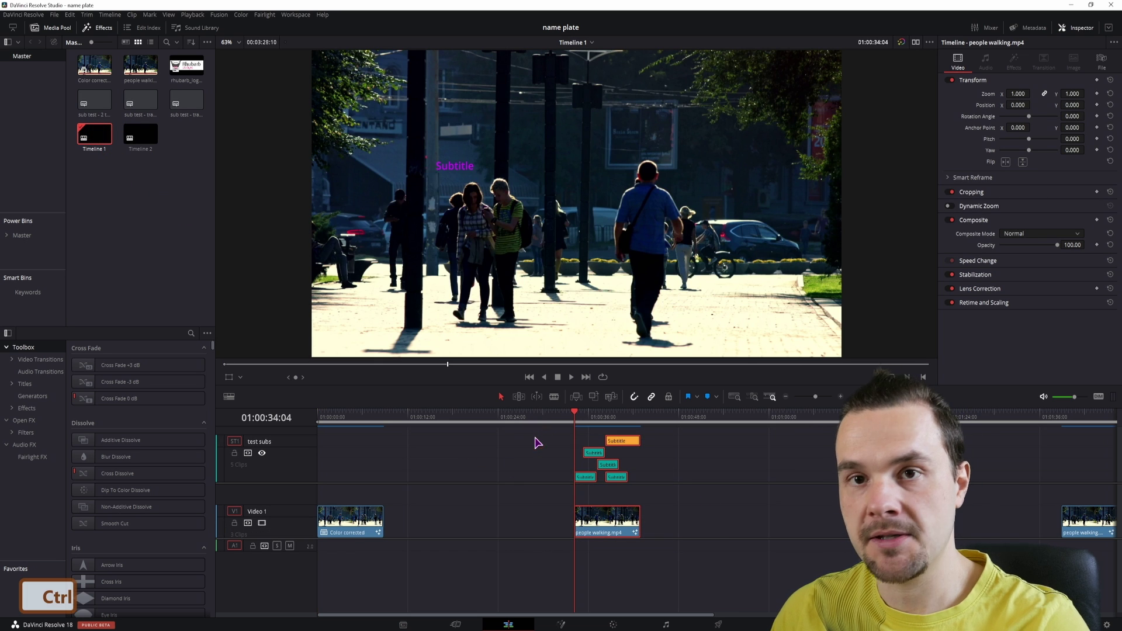
key("ctrl+c")
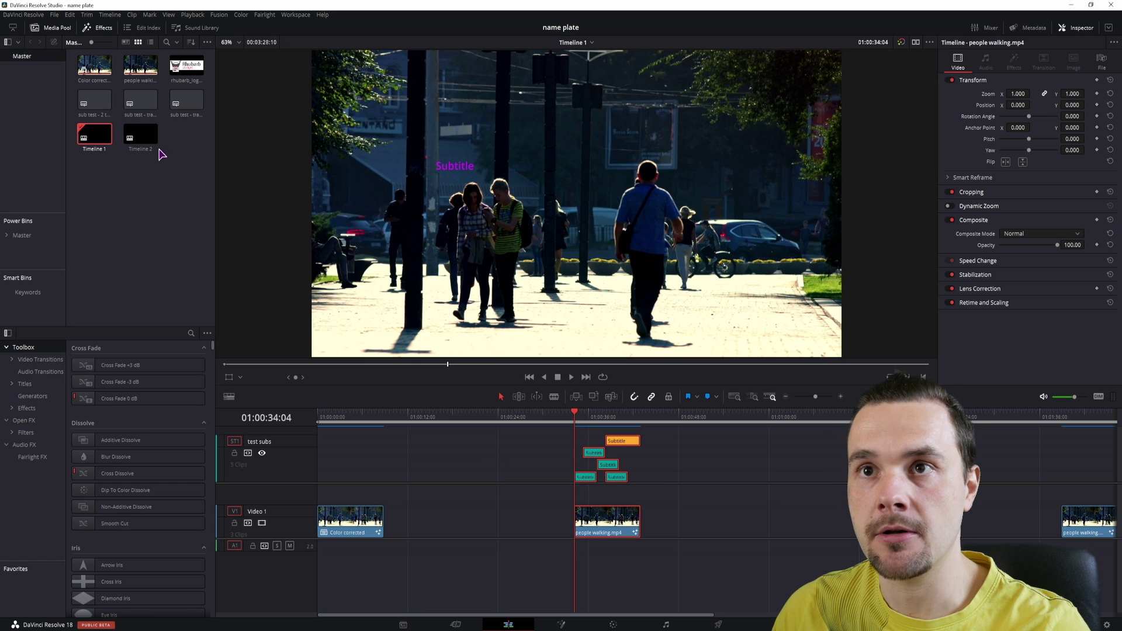
double_click(141, 133)
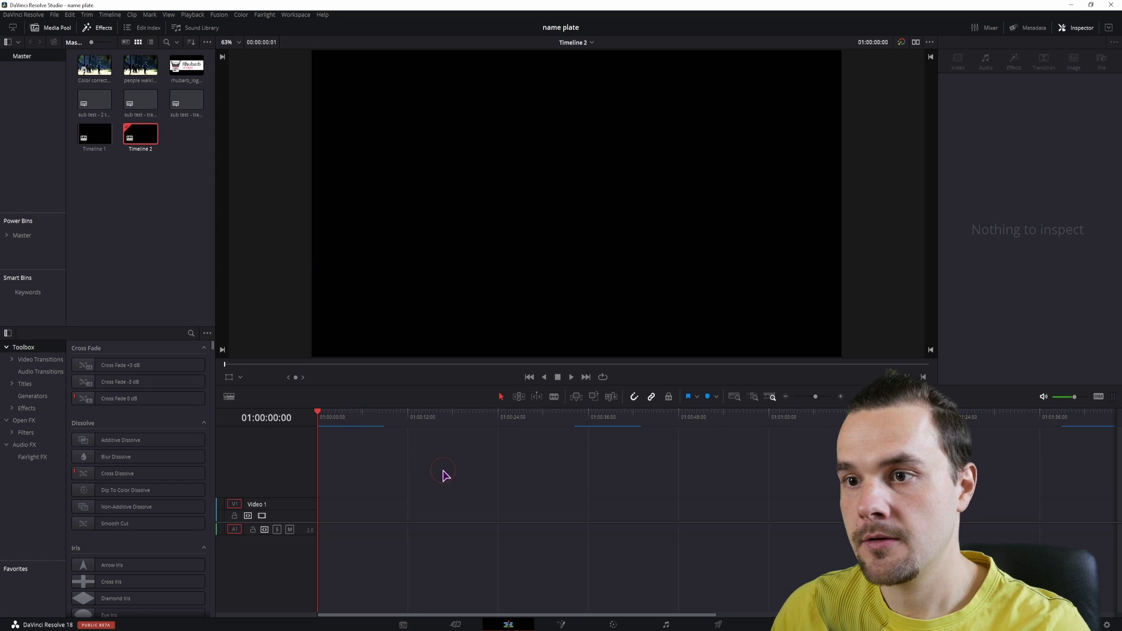
key("ctrl+v")
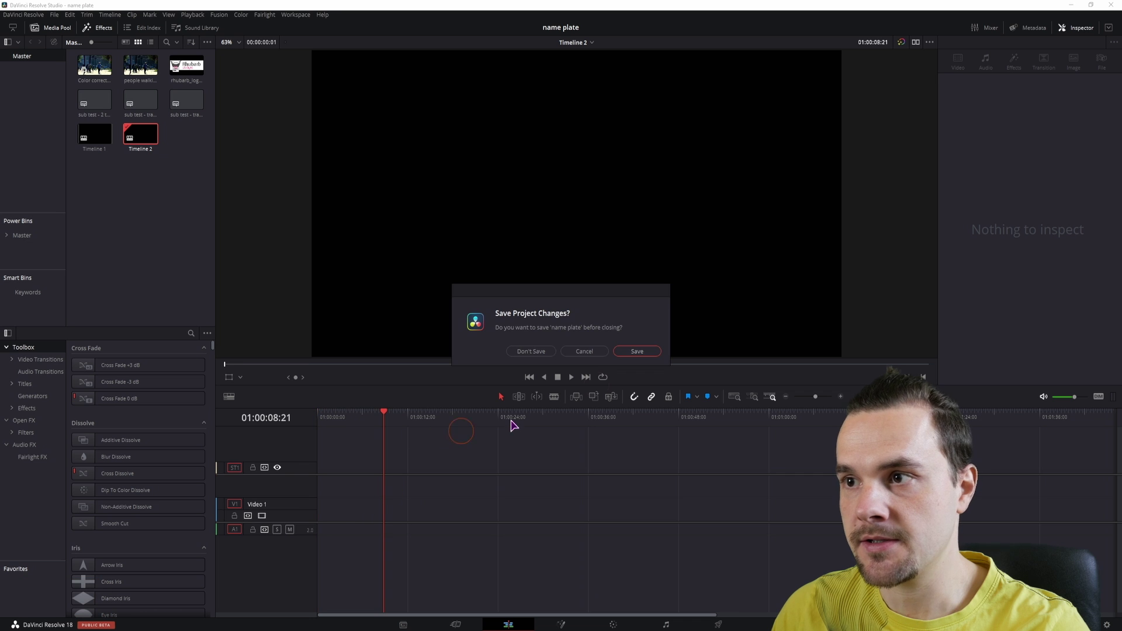
left_click(514, 350)
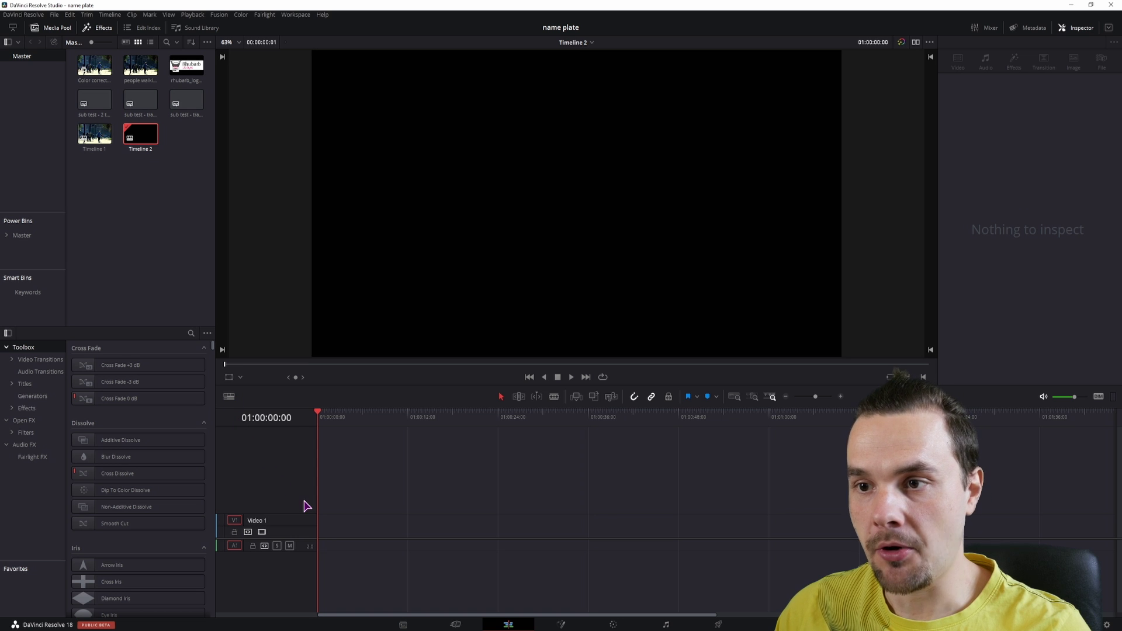
Add a taller Subtitle 1 track to Timeline 2
right_click(303, 498)
left_click(332, 529)
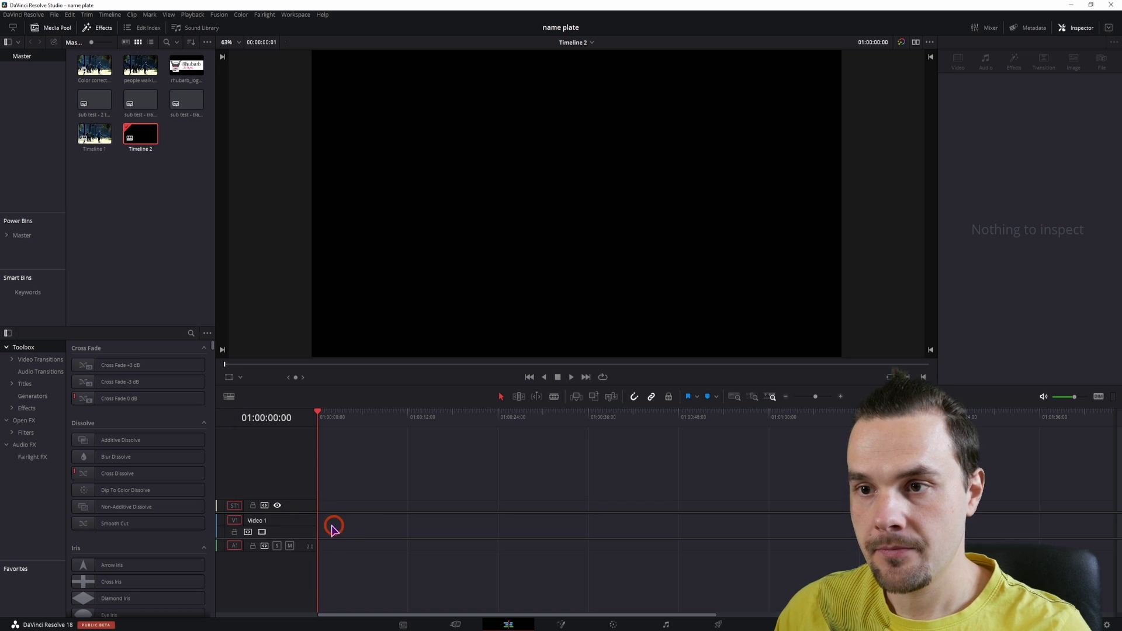
left_click_drag(299, 498, 301, 462)
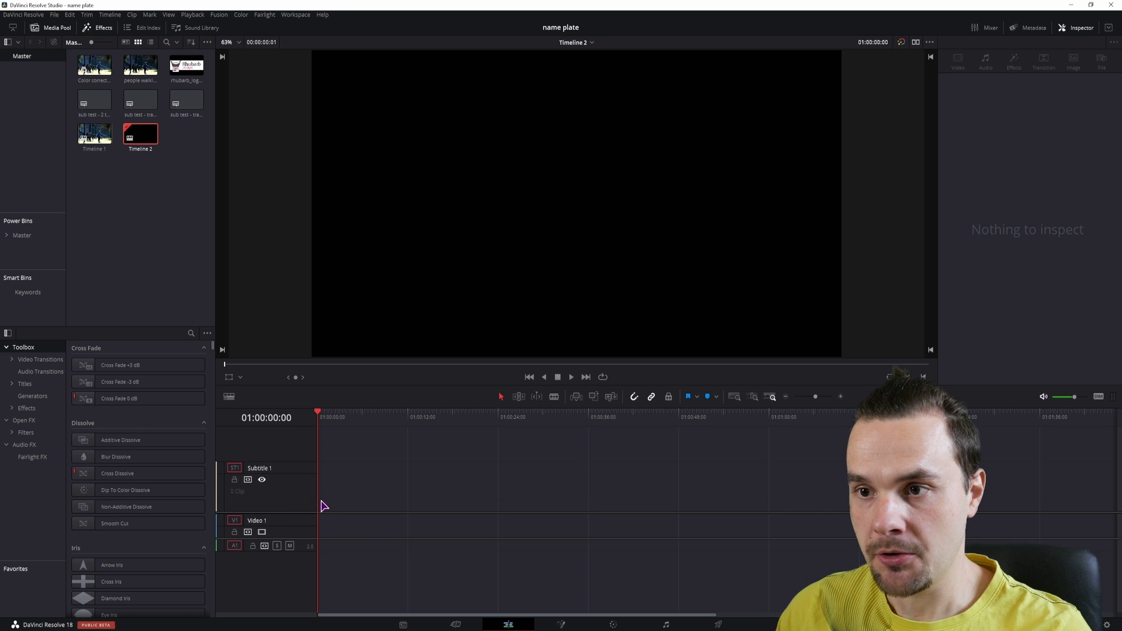
right_click(310, 506)
left_click(343, 491)
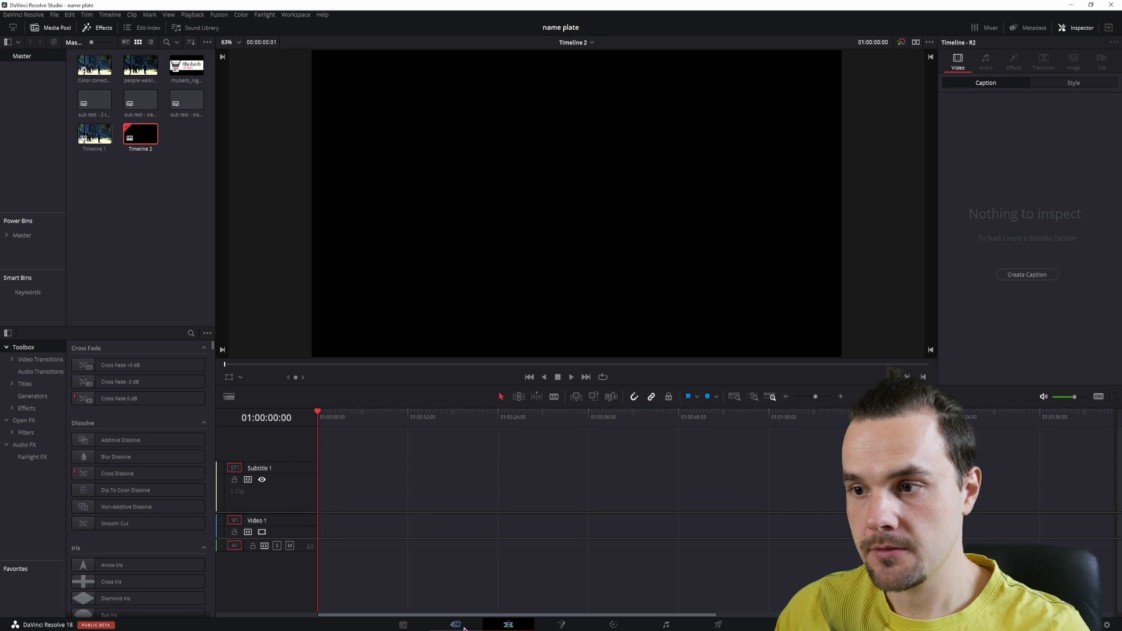
Copy Timeline 1's five subtitles and paste them onto Timeline 2's Subtitle 1 track
double_click(94, 134)
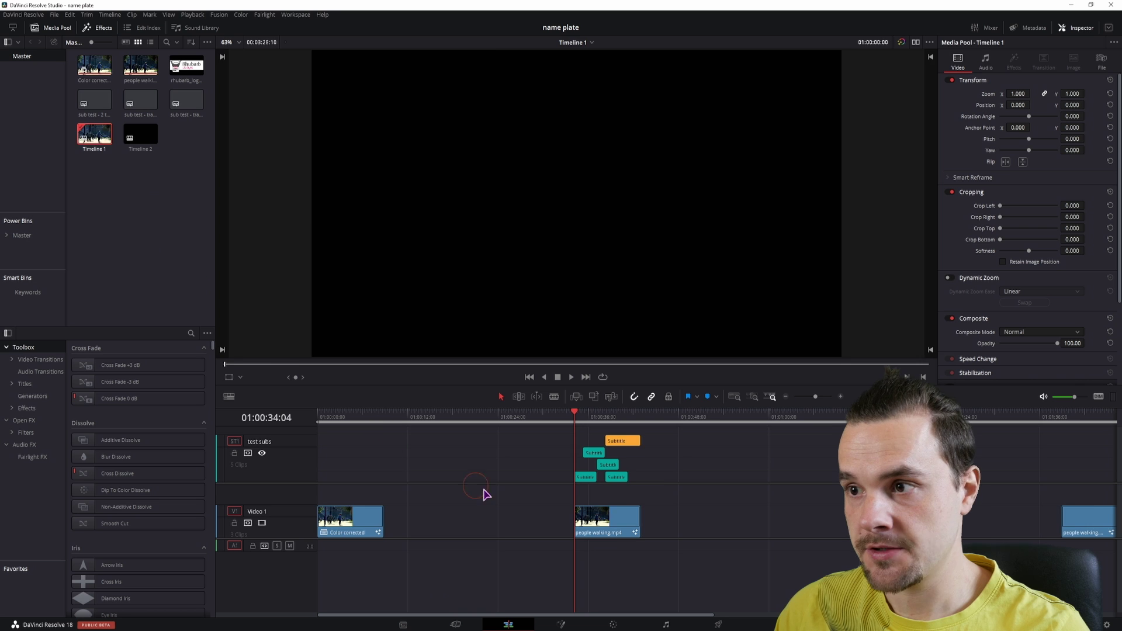
left_click_drag(656, 478, 560, 447)
key("ctrl+c")
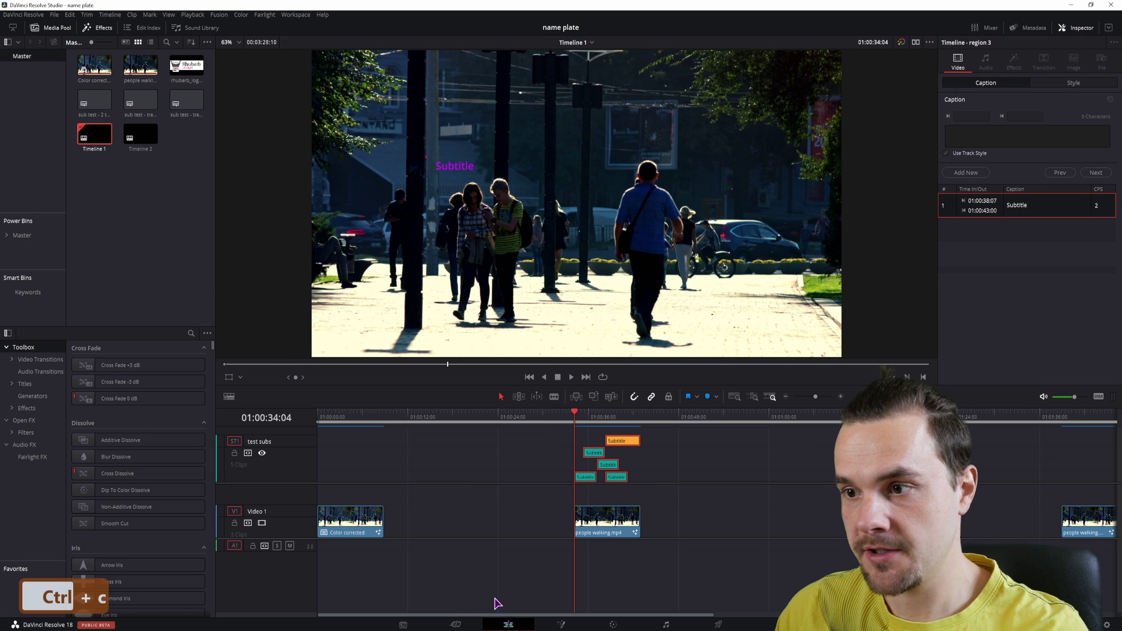
double_click(140, 134)
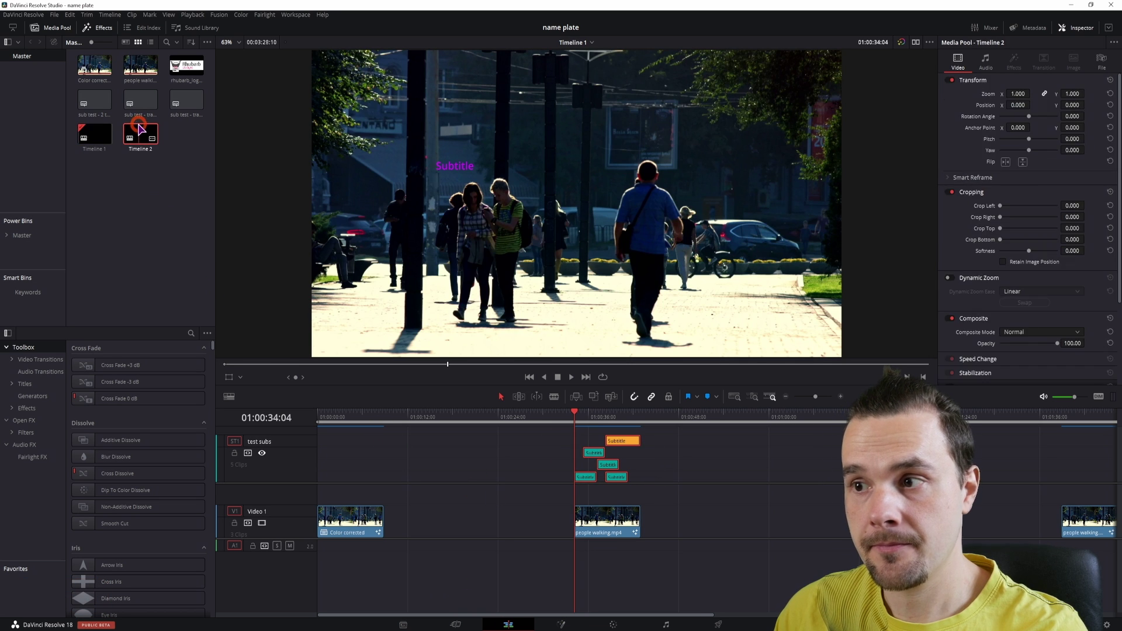
left_click(326, 502)
key("ctrl+v")
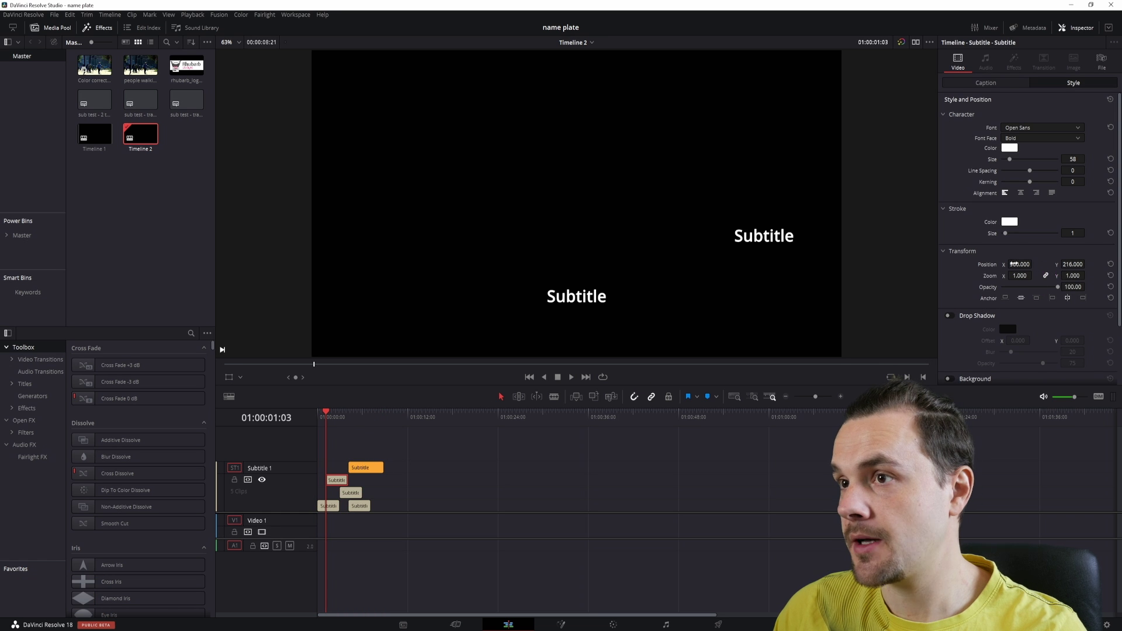
Move one pasted subtitle to position 1481, 429
left_click_drag(1014, 264, 1070, 264)
left_click(335, 505)
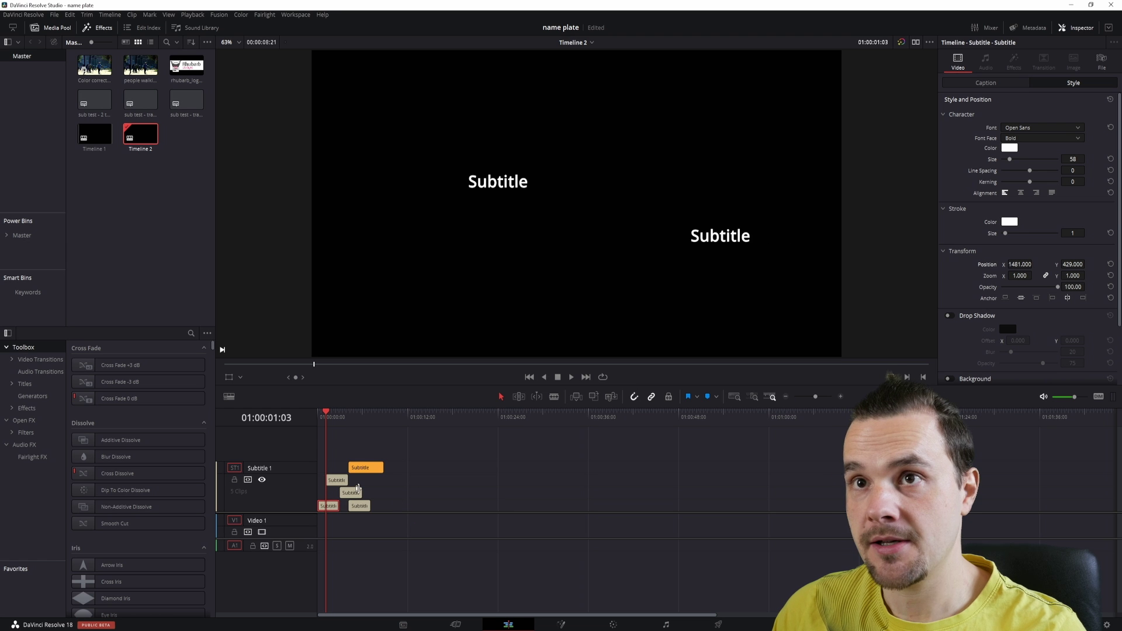
left_click(152, 201)
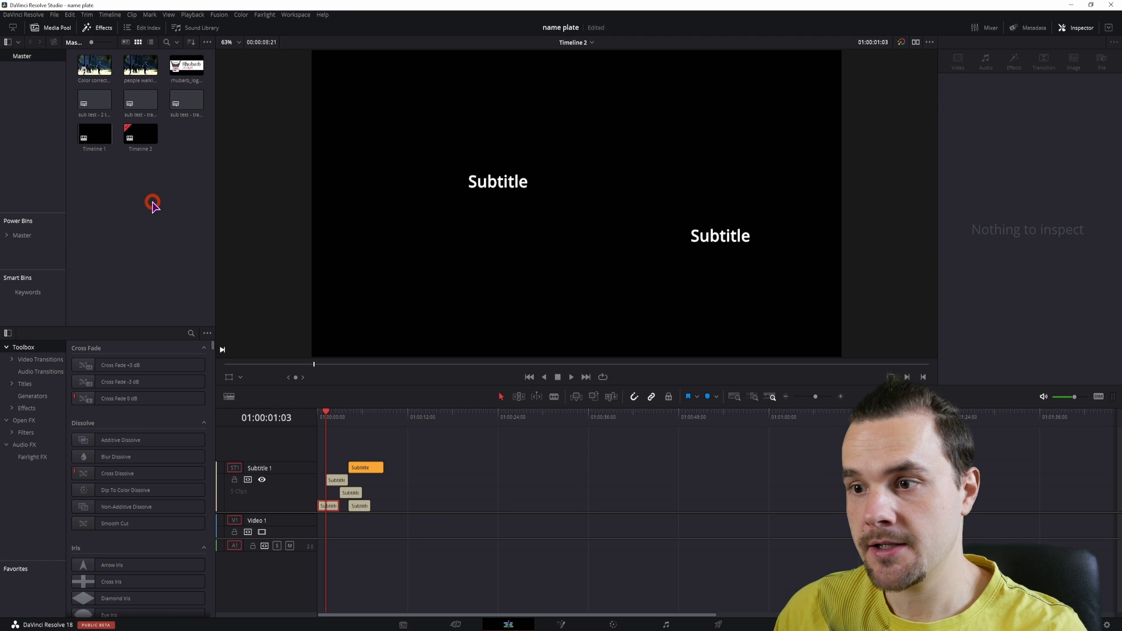
double_click(92, 139)
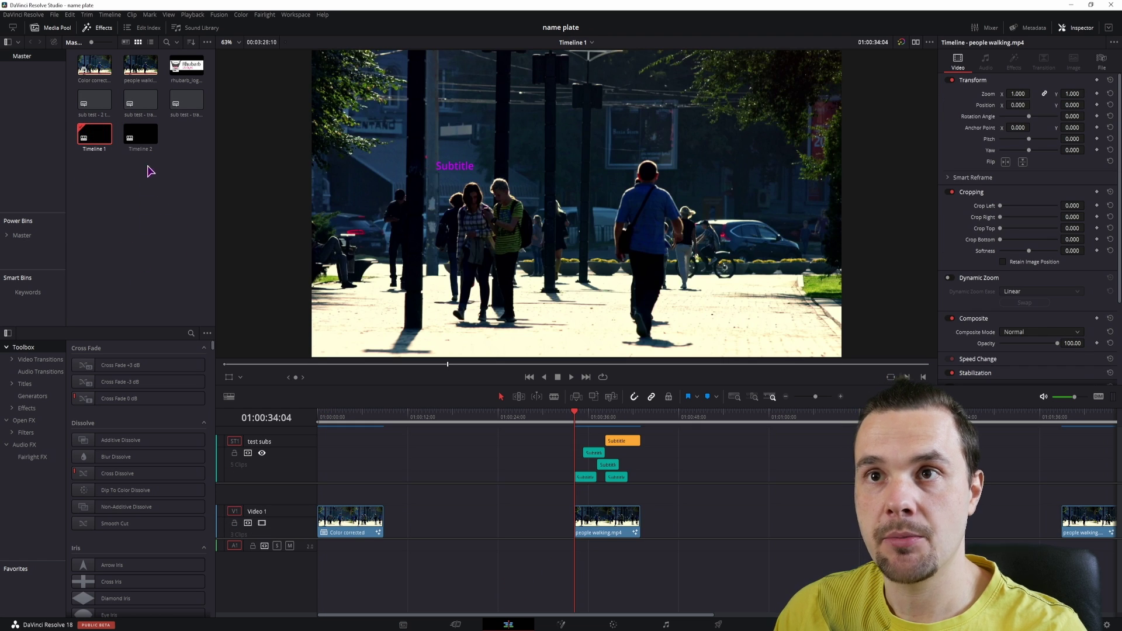
left_click_drag(141, 135, 685, 530)
double_click(603, 527)
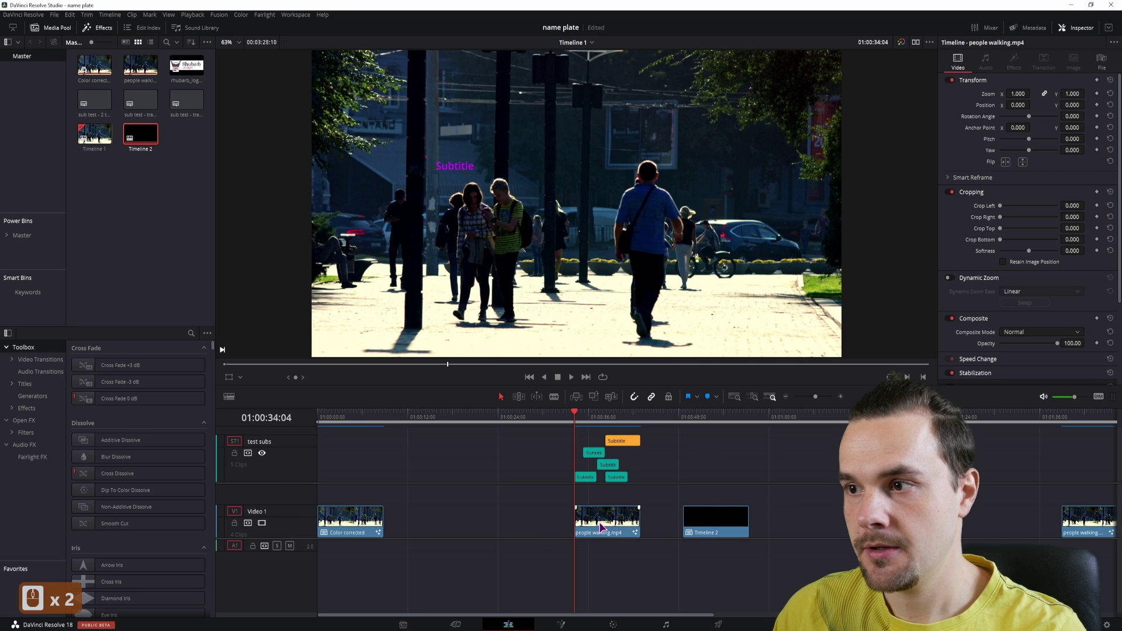
left_click_drag(716, 529, 606, 506)
left_click(587, 419)
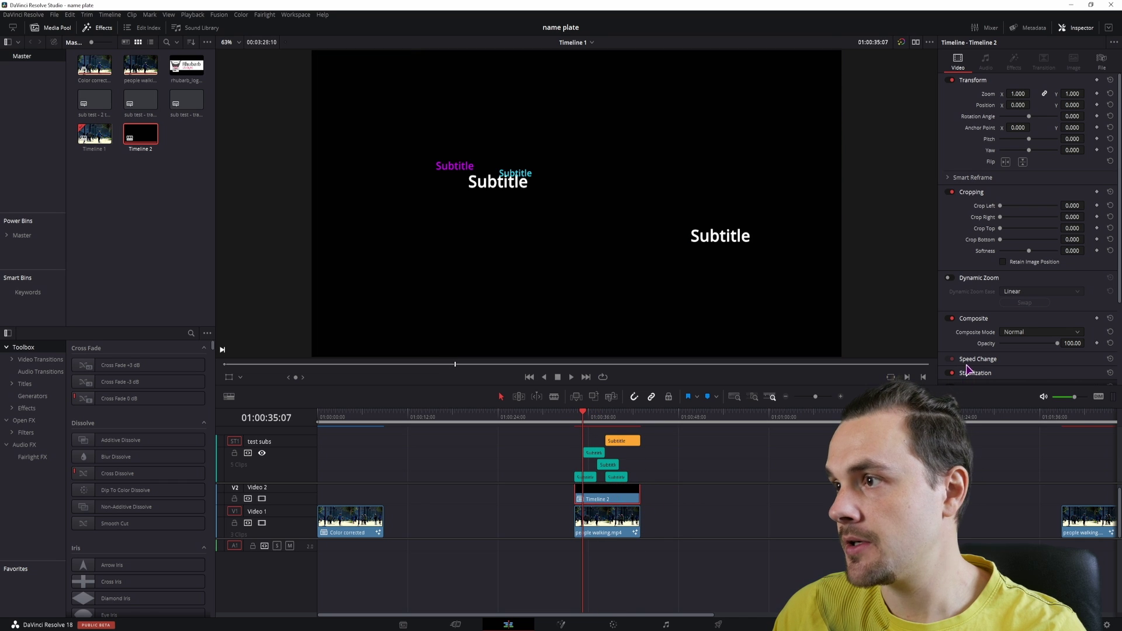
left_click(1021, 338)
left_click(1023, 353)
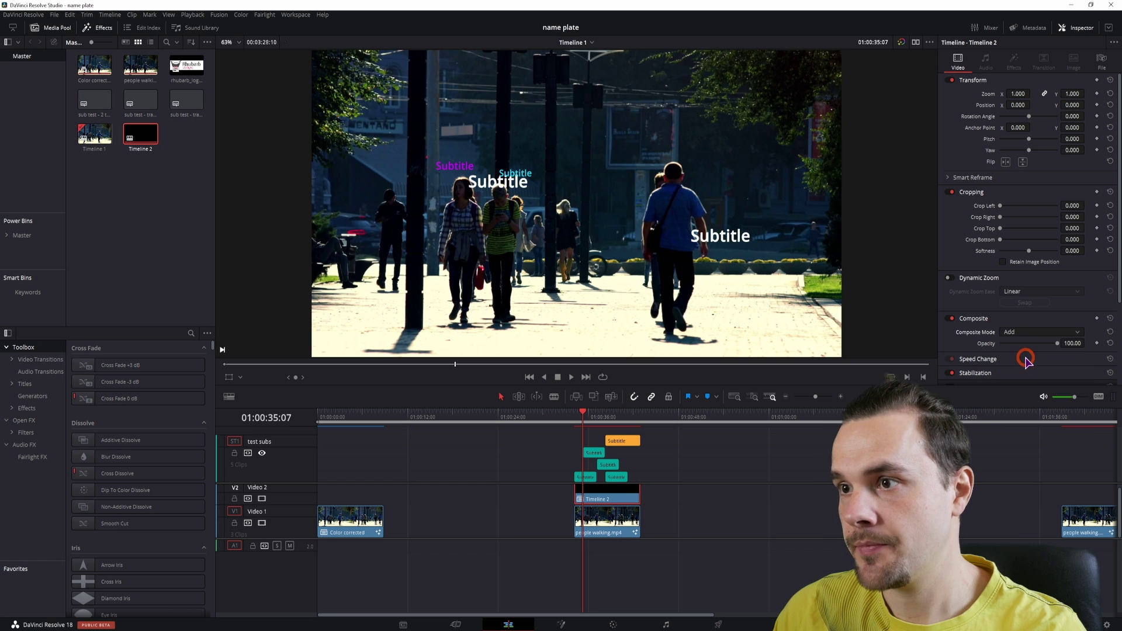
left_click(574, 419)
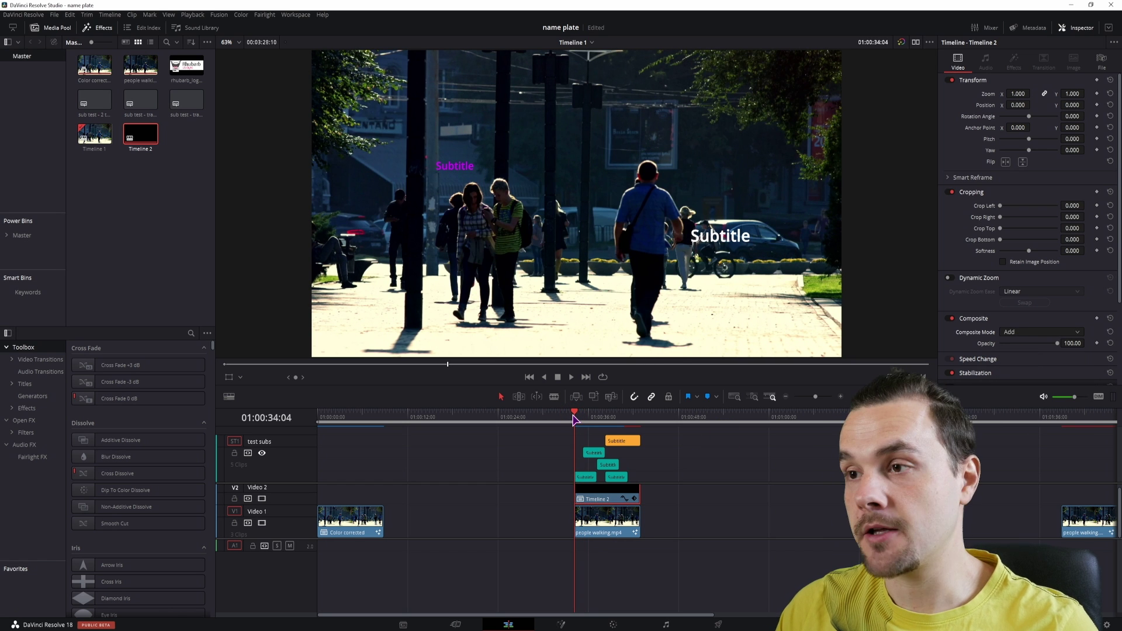
key("space")
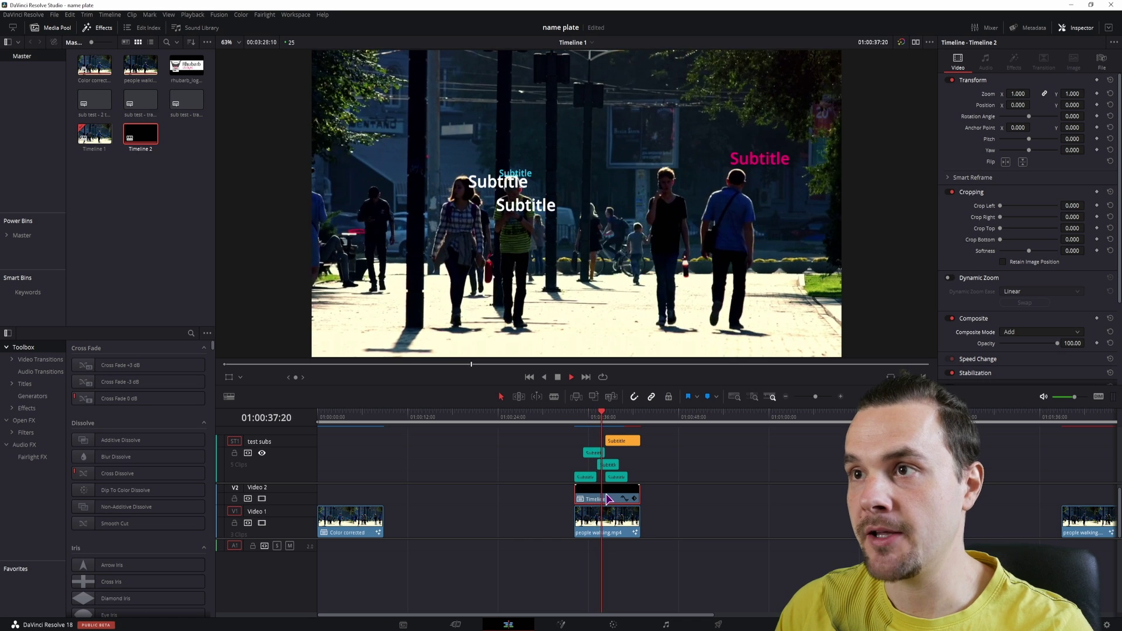
key("space")
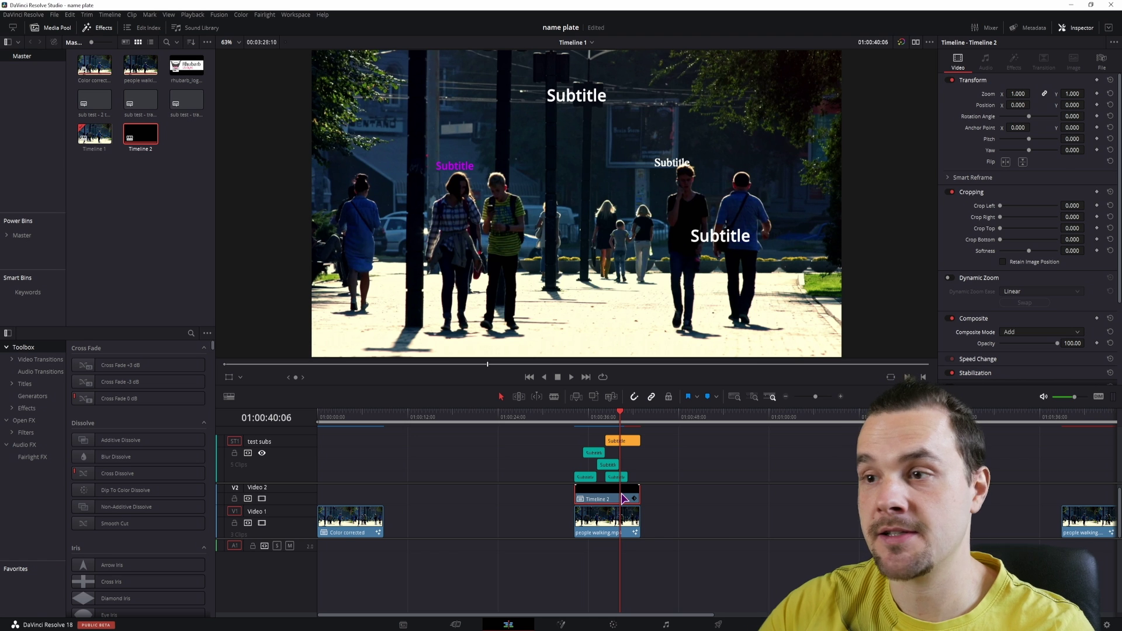
left_click(541, 465)
left_click(624, 498)
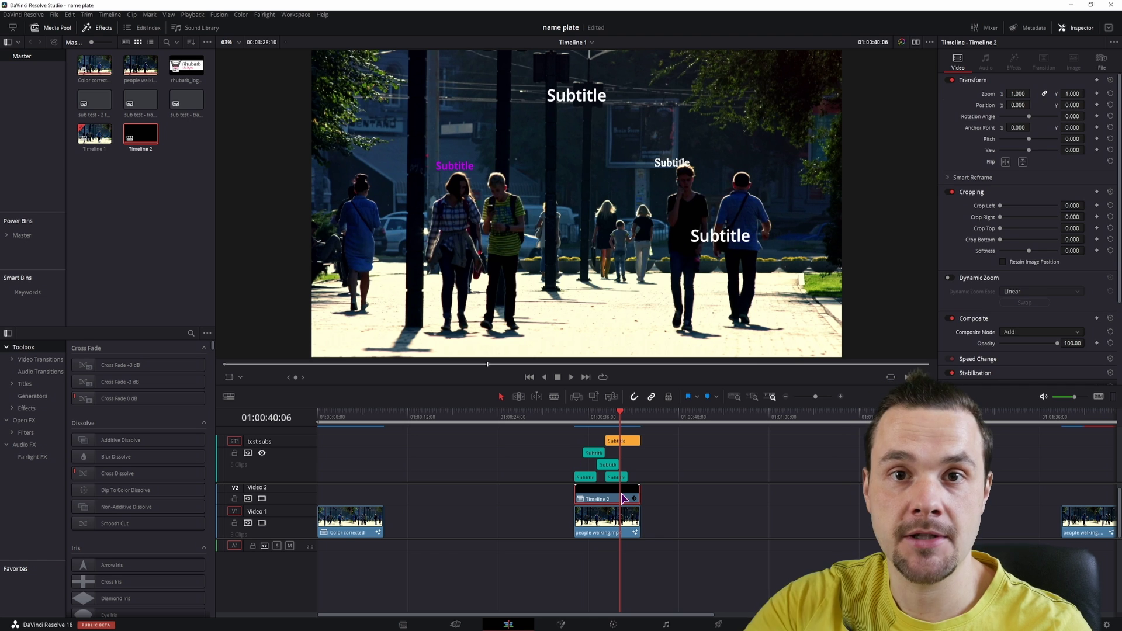
left_click(669, 493)
key("Up")
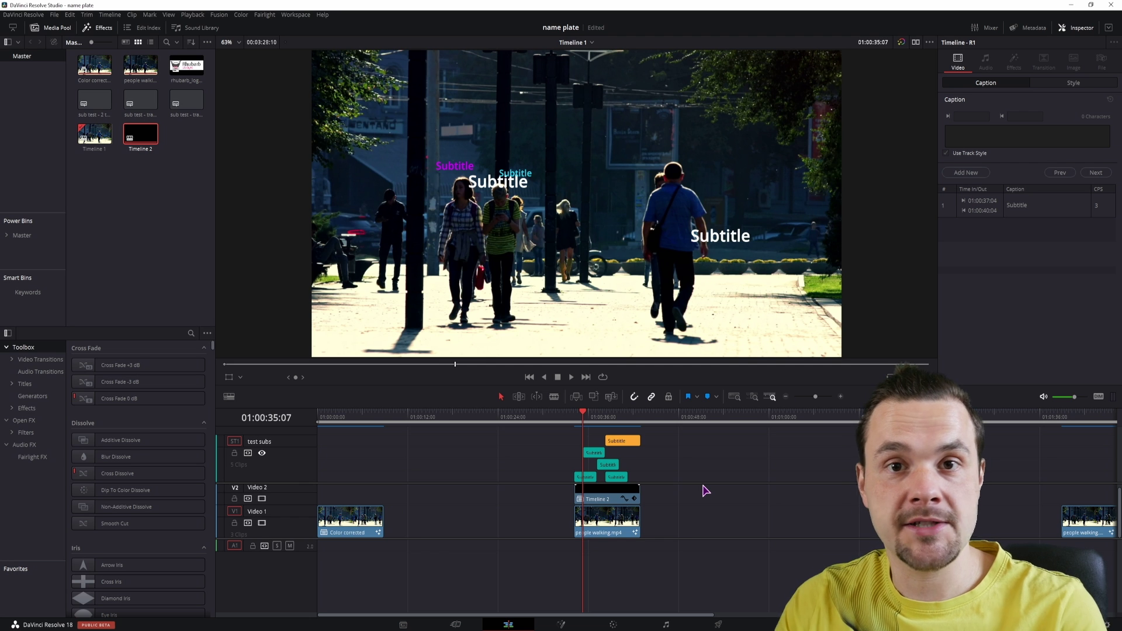
On the Deliver page, export subtitles as a separate IMSC1 file and check the save location
left_click(719, 625)
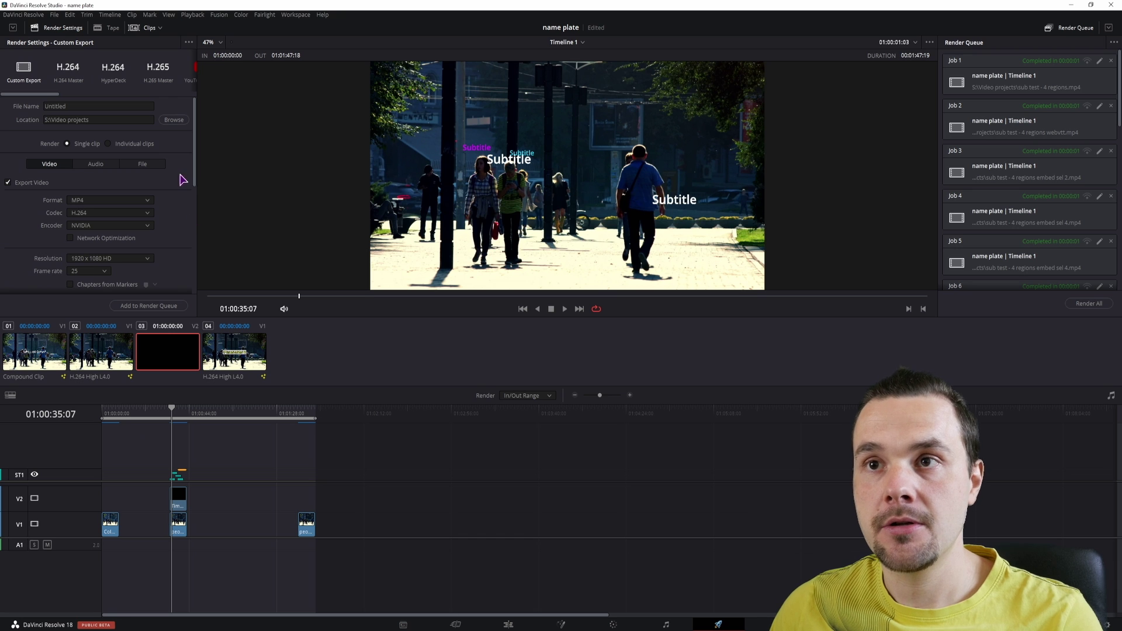
left_click_drag(195, 165, 193, 293)
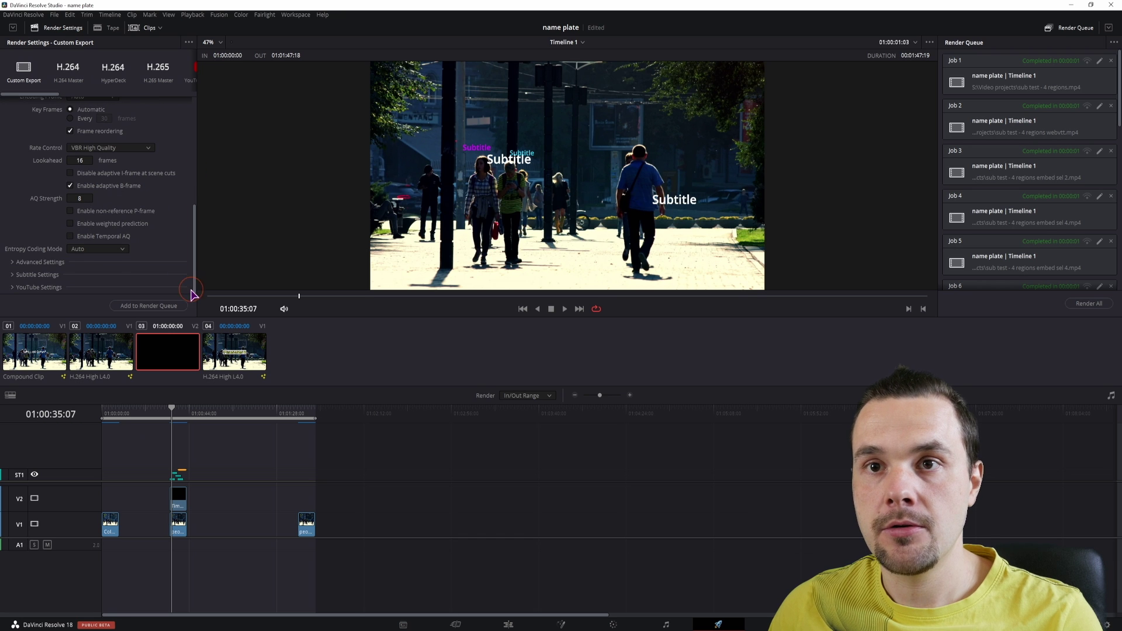
left_click(11, 275)
scroll(168, 205, "down", 4)
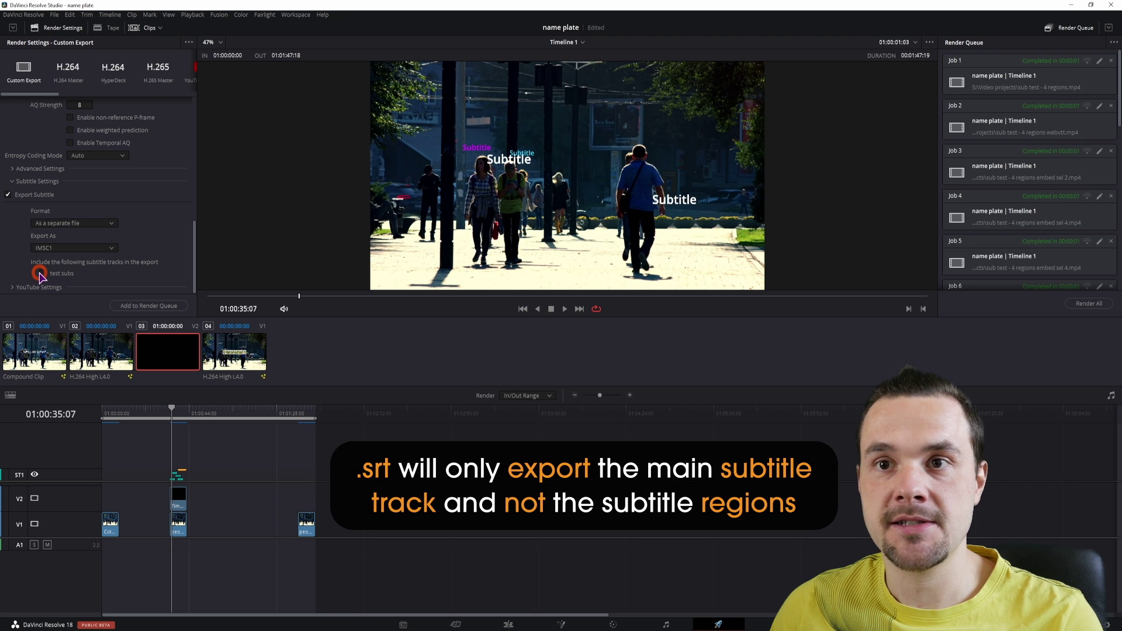
left_click_drag(196, 246, 195, 95)
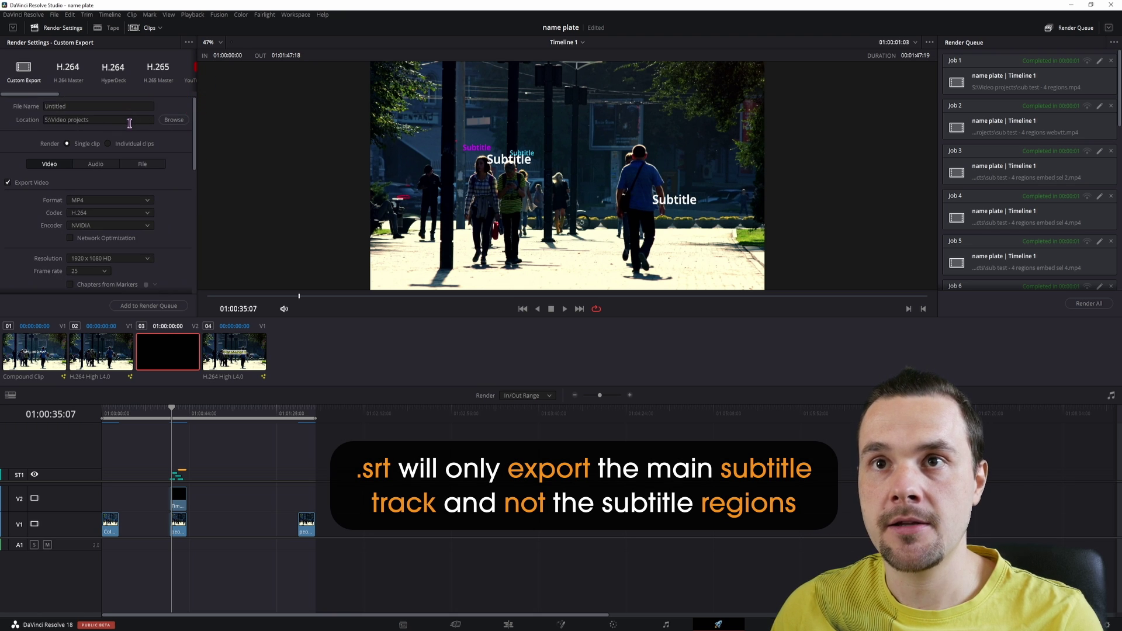
left_click(174, 120)
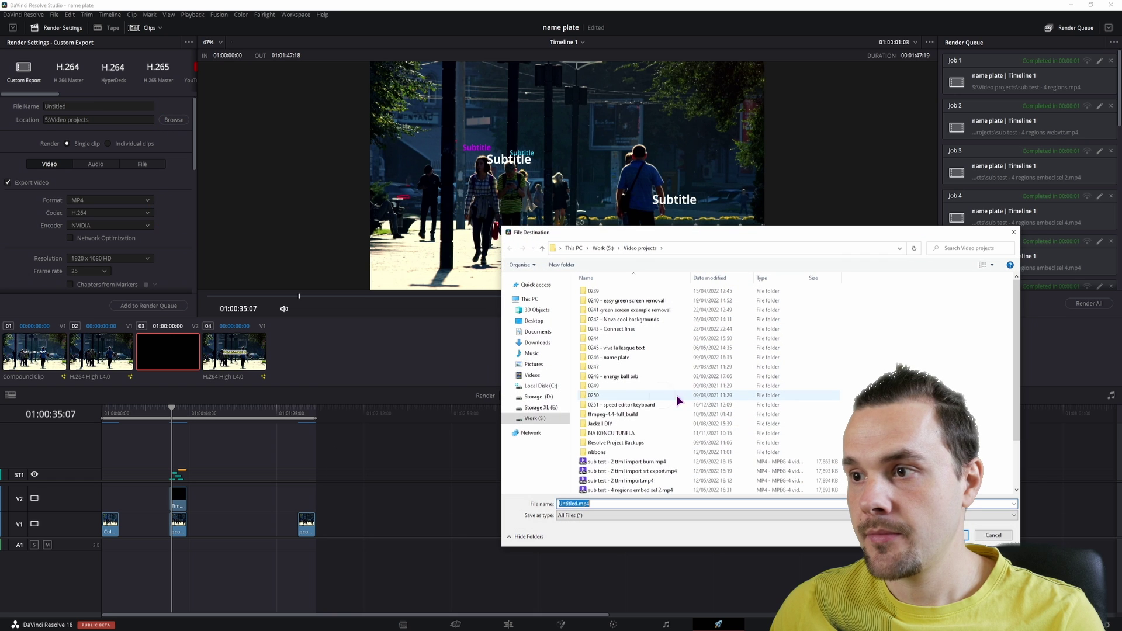
scroll(685, 403, "down", 2)
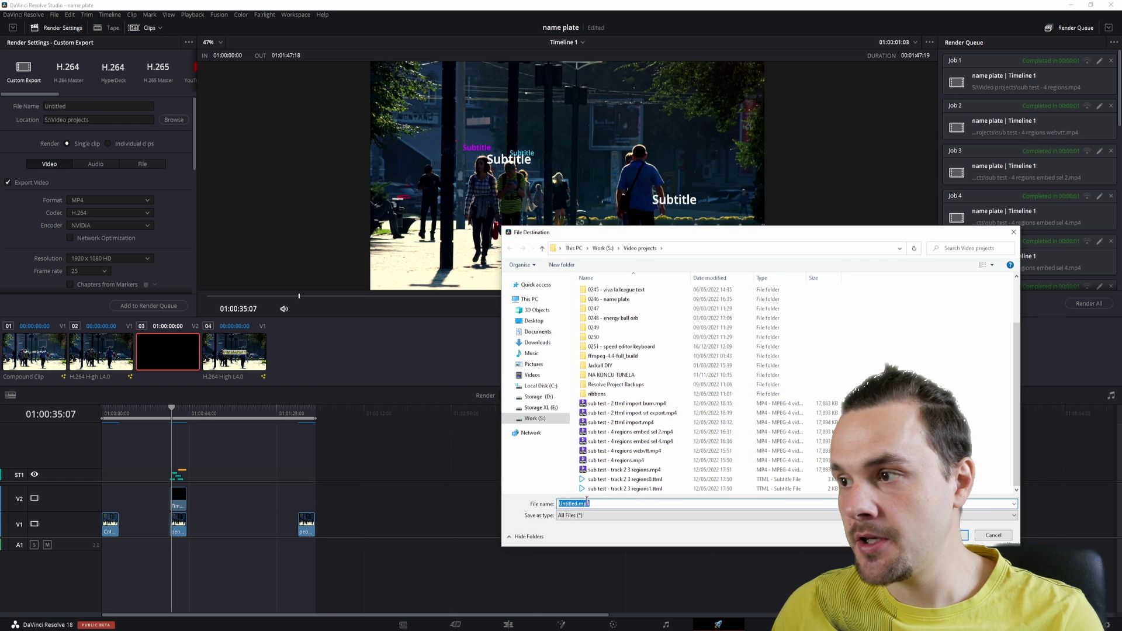
left_click(522, 541)
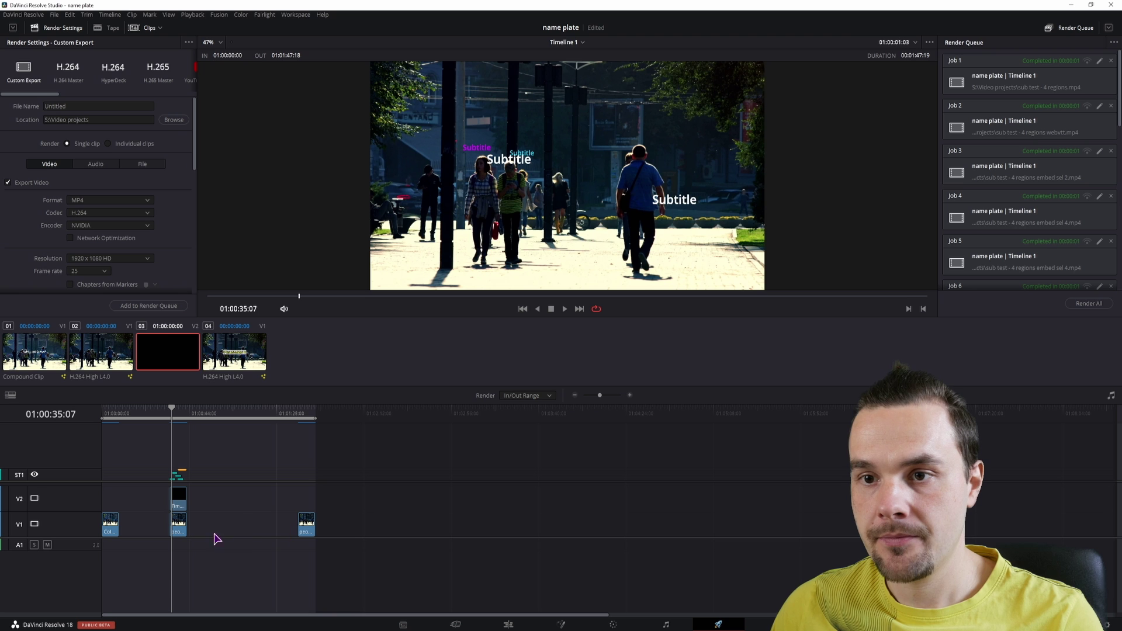
Mark the render range from 01:00:34:04 to 01:00:43:00
left_click(170, 410)
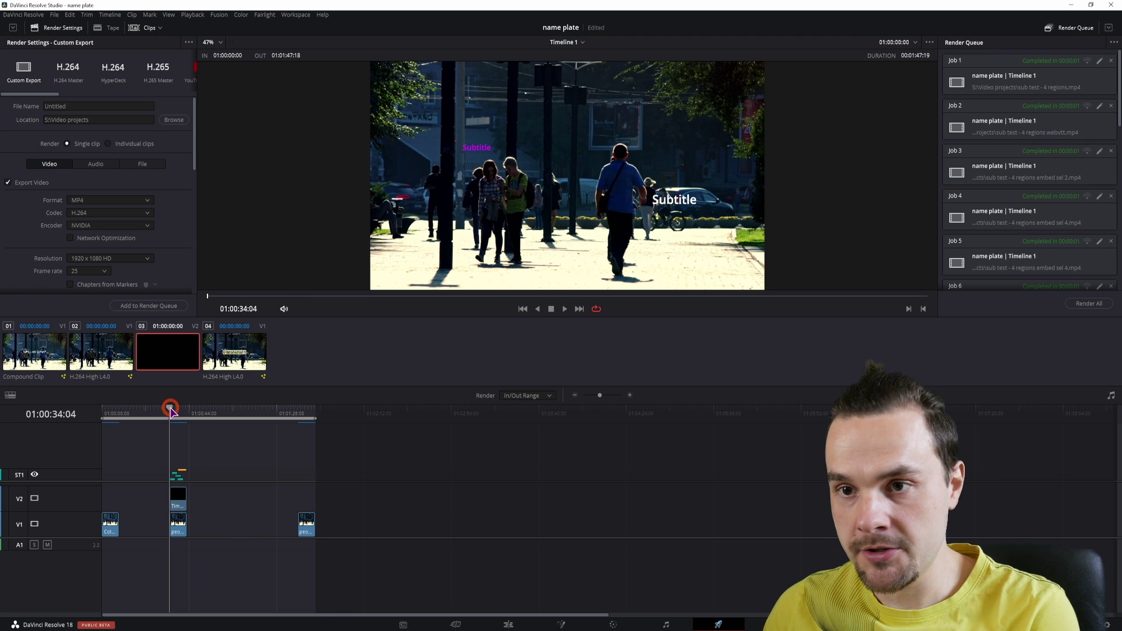
key("i")
left_click(188, 411)
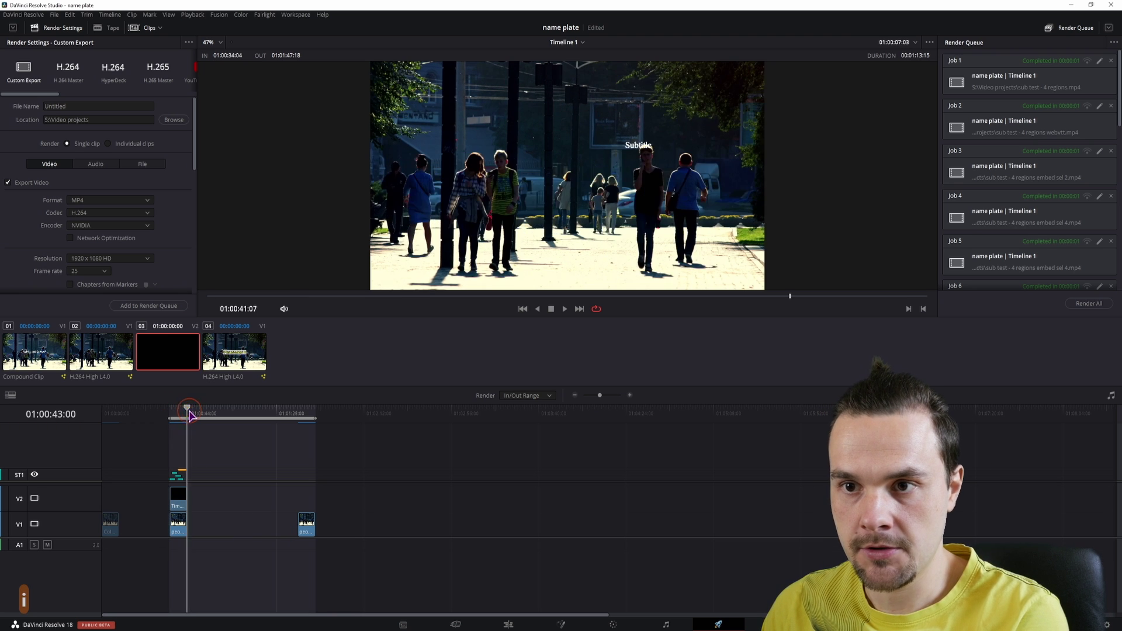
key("o")
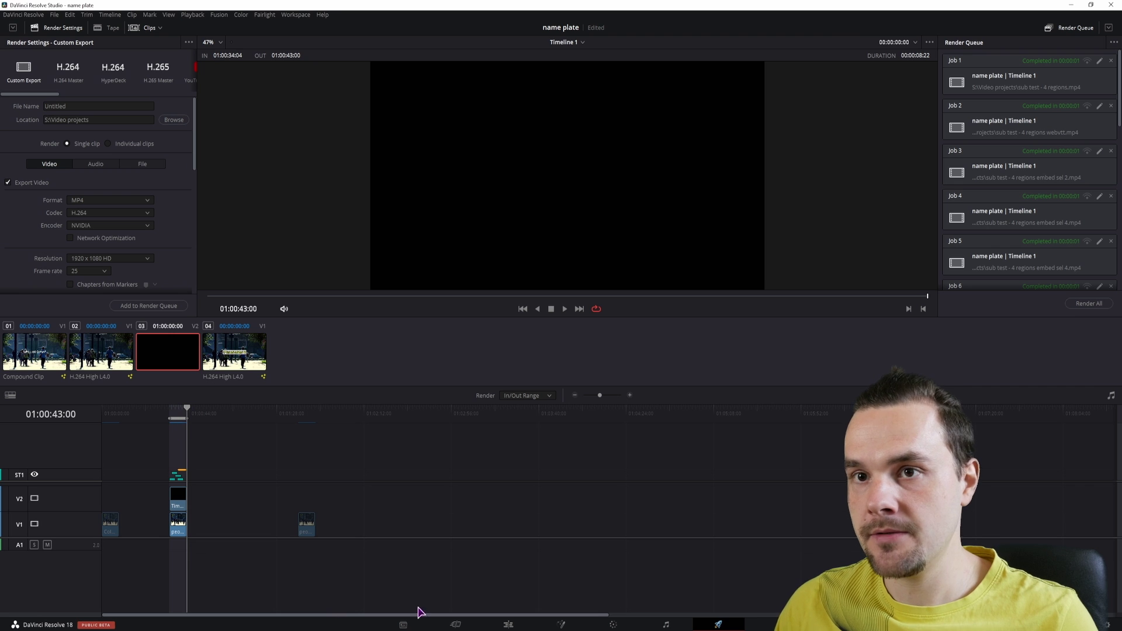
Add the export to the render queue and render all jobs
left_click(149, 305)
left_click(1089, 251)
left_click(1088, 303)
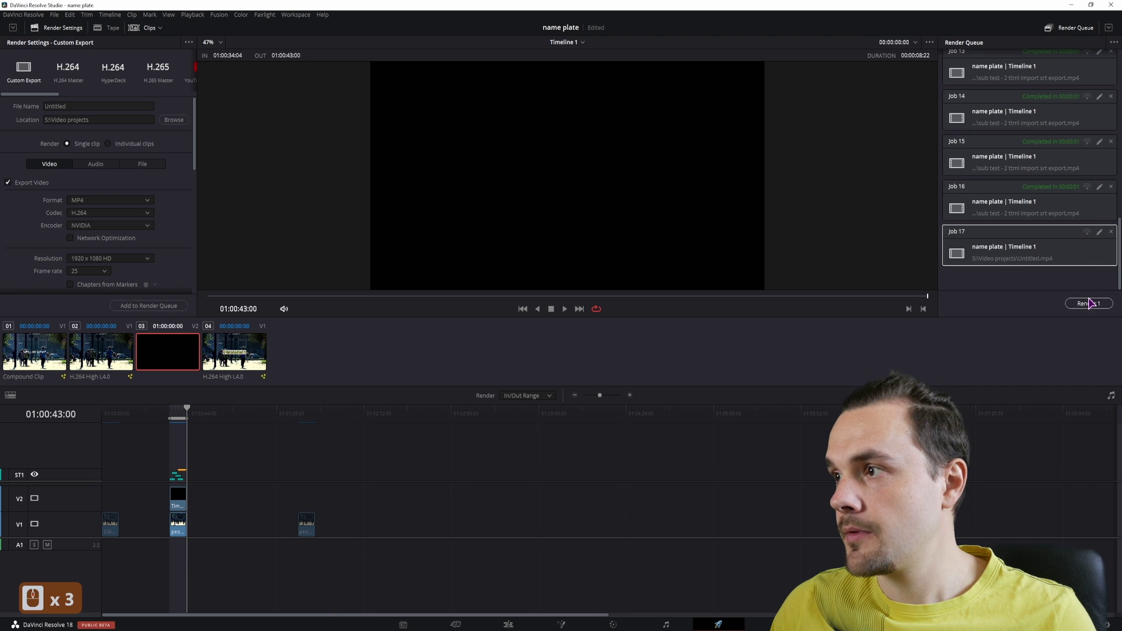
key("alt+Tab")
Preview the rendered Untitled.mp4 in PotPlayer, skipping to about 7 seconds, then close it
double_click(337, 532)
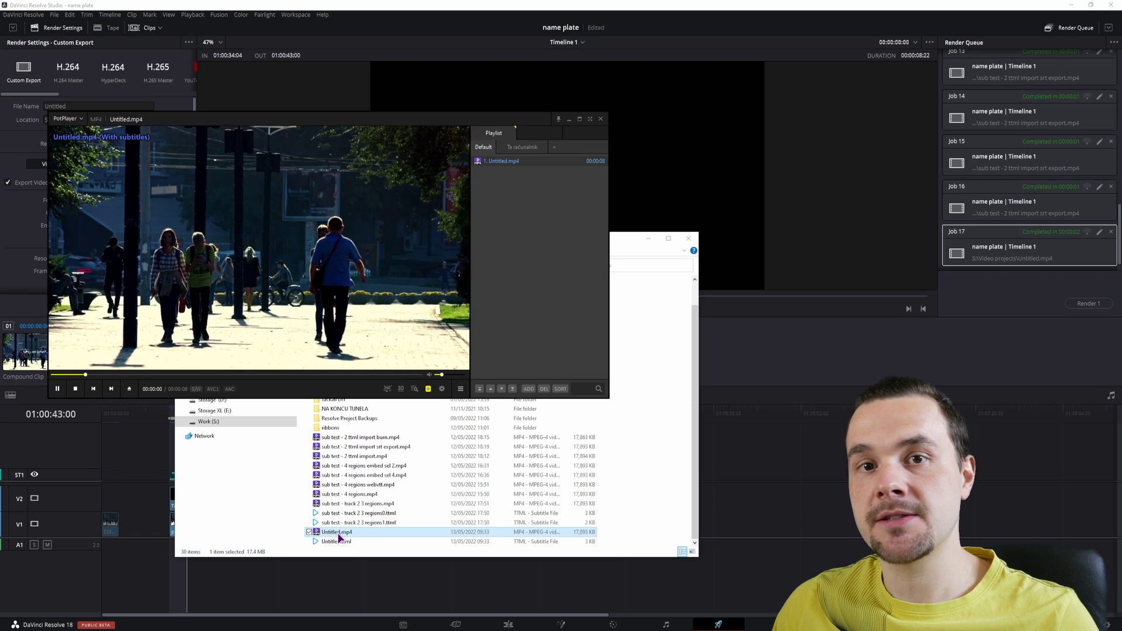
left_click_drag(258, 374, 353, 374)
left_click(601, 119)
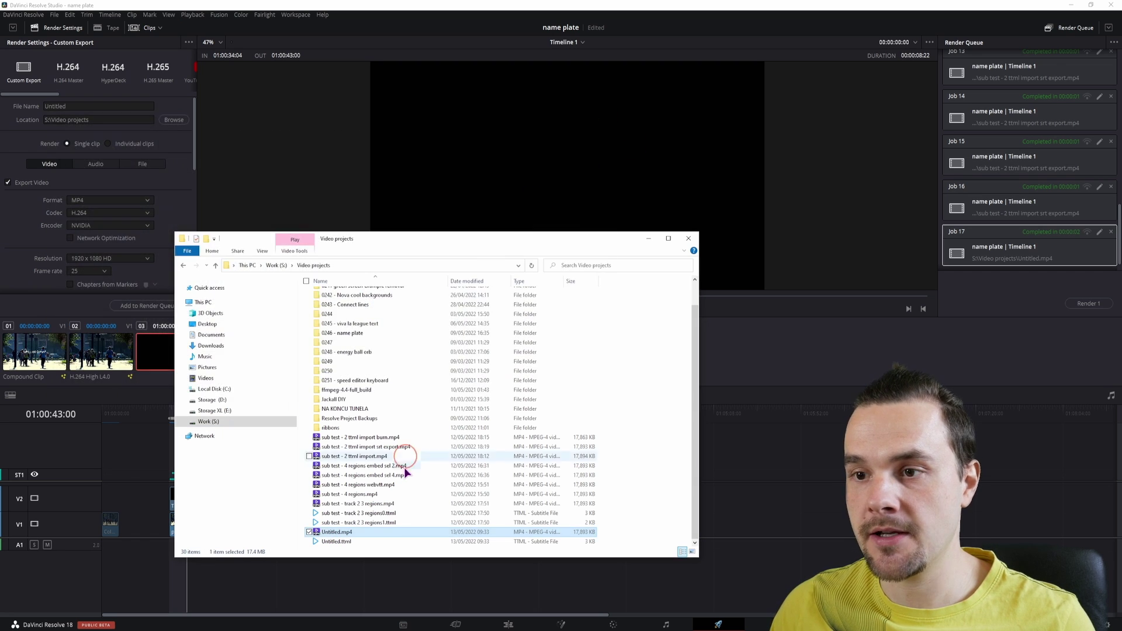
Open Untitled.ttml in Notepad++ from its right-click menu
left_click(346, 542)
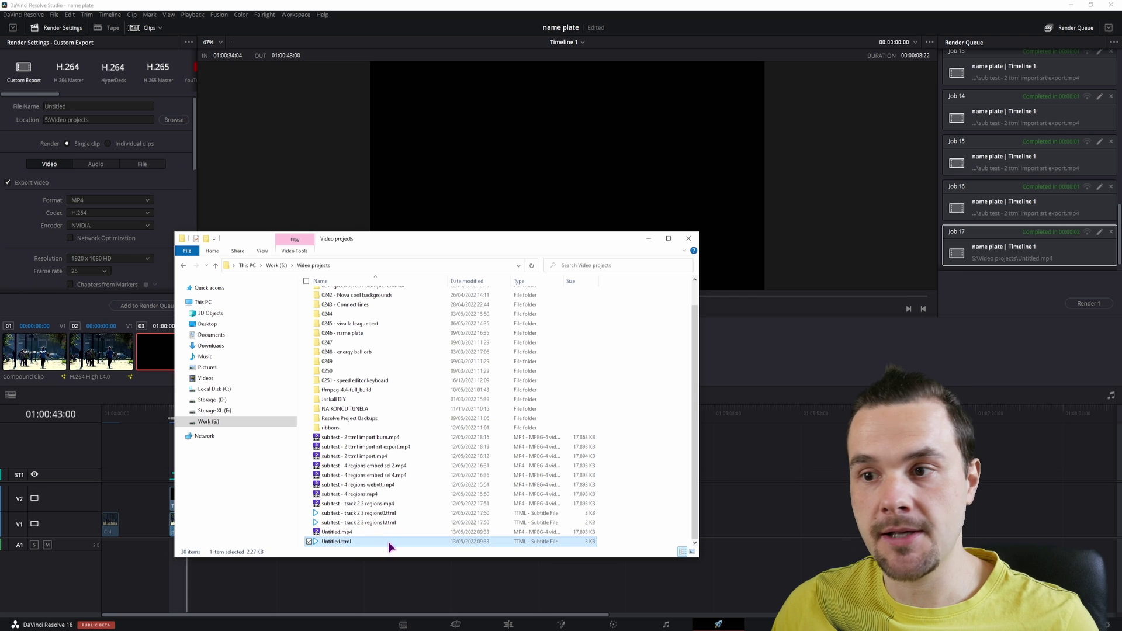
right_click(350, 547)
left_click(278, 410)
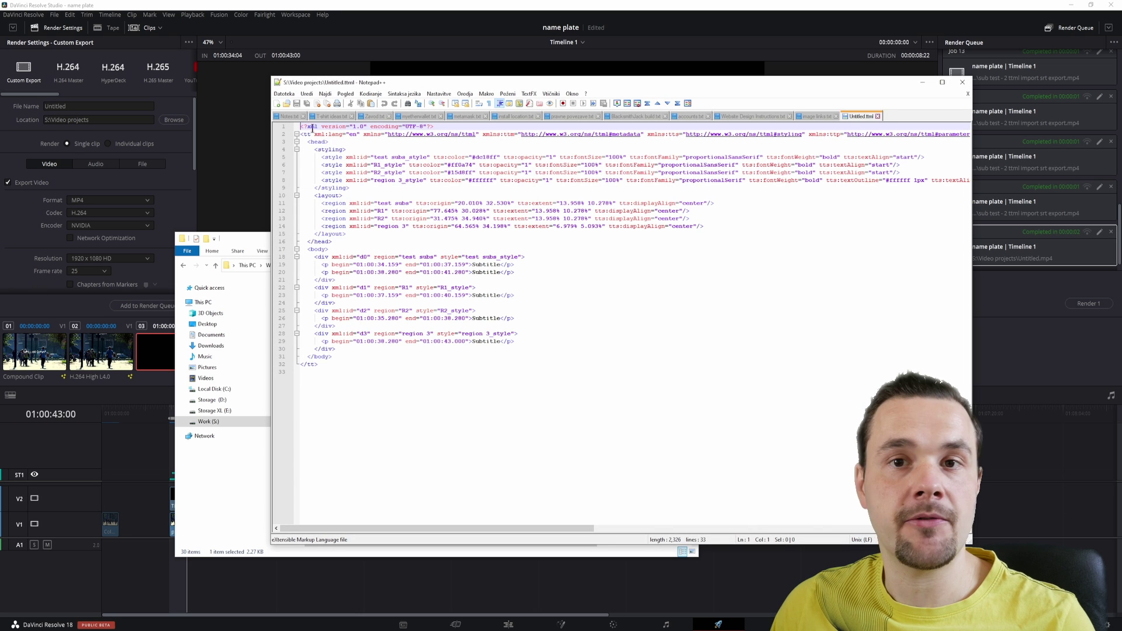
Close Notepad++ and replay Untitled.mp4 with Untitled.ttml dropped on as its subtitles
key("alt+F4")
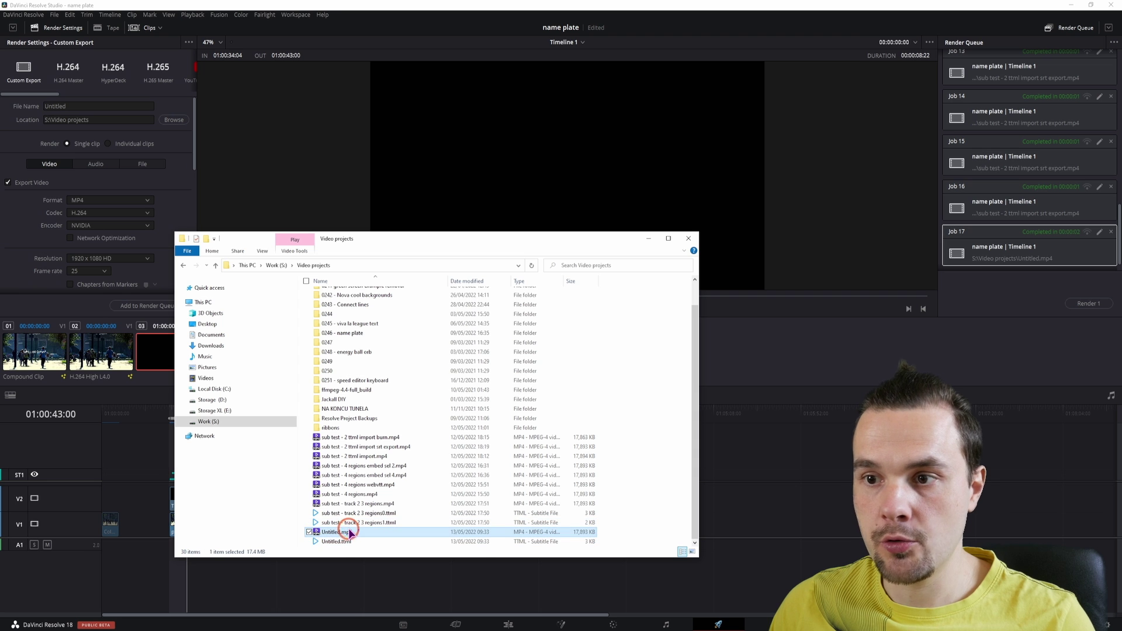
double_click(350, 532)
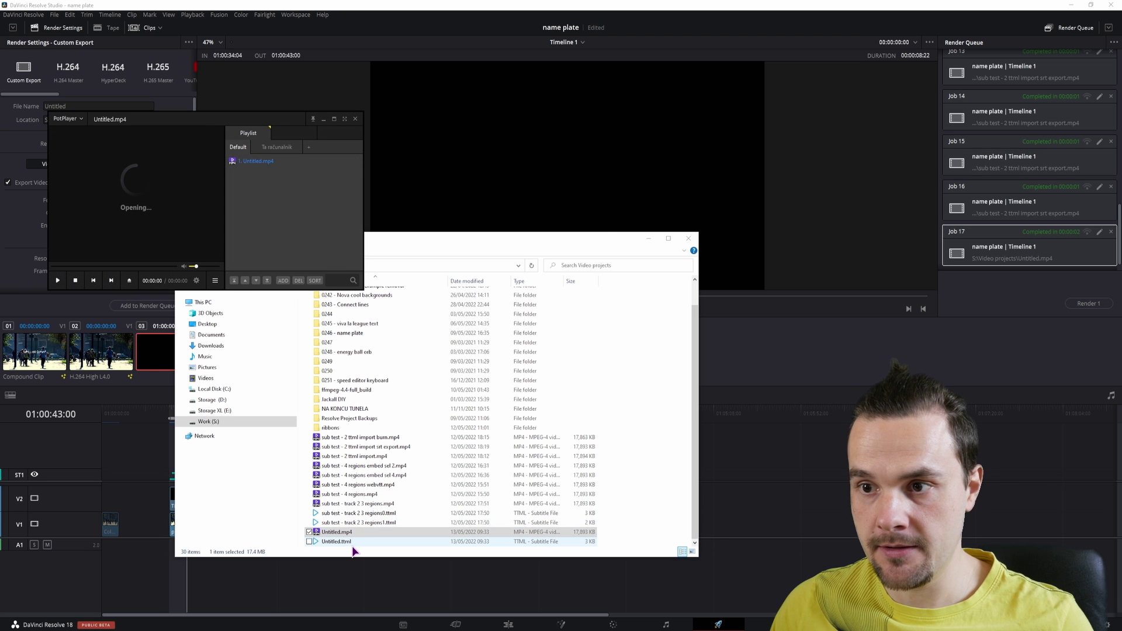
left_click_drag(351, 542, 328, 327)
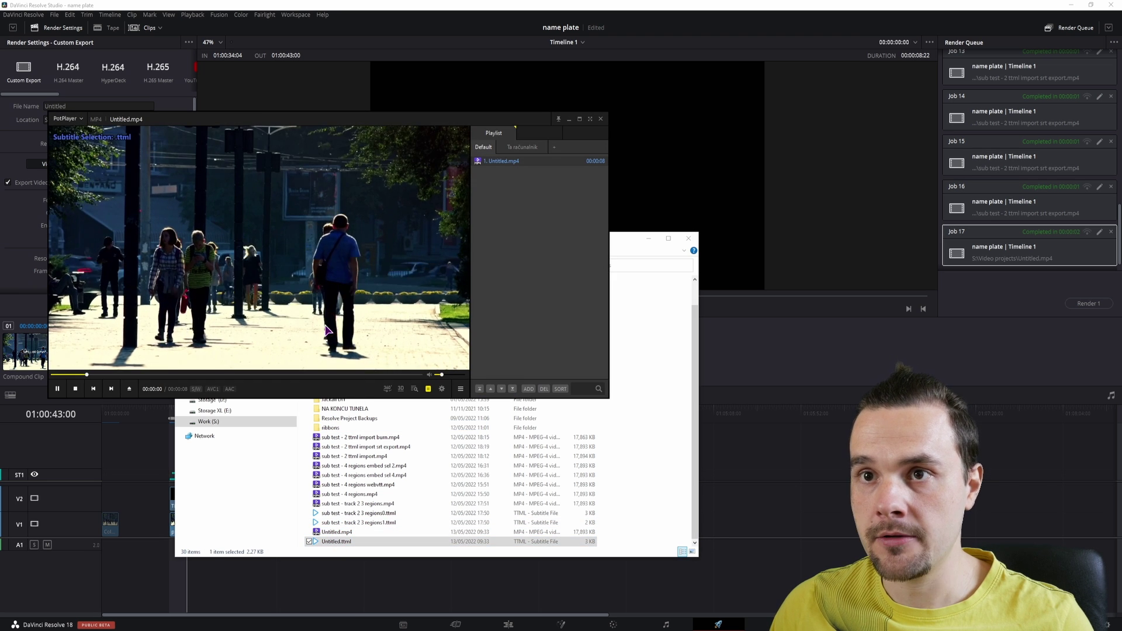
Close PotPlayer and set Subtitle Format to As embedded captions with the Text codec
left_click(602, 121)
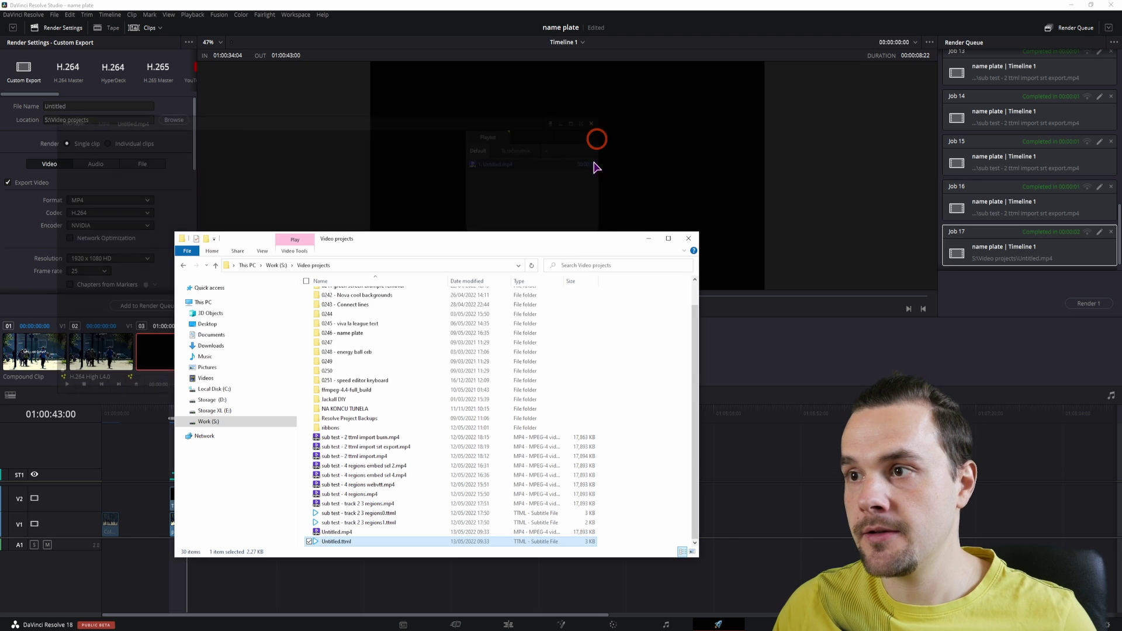
left_click(175, 221)
scroll(175, 223, "down", 10)
scroll(176, 222, "down", 5)
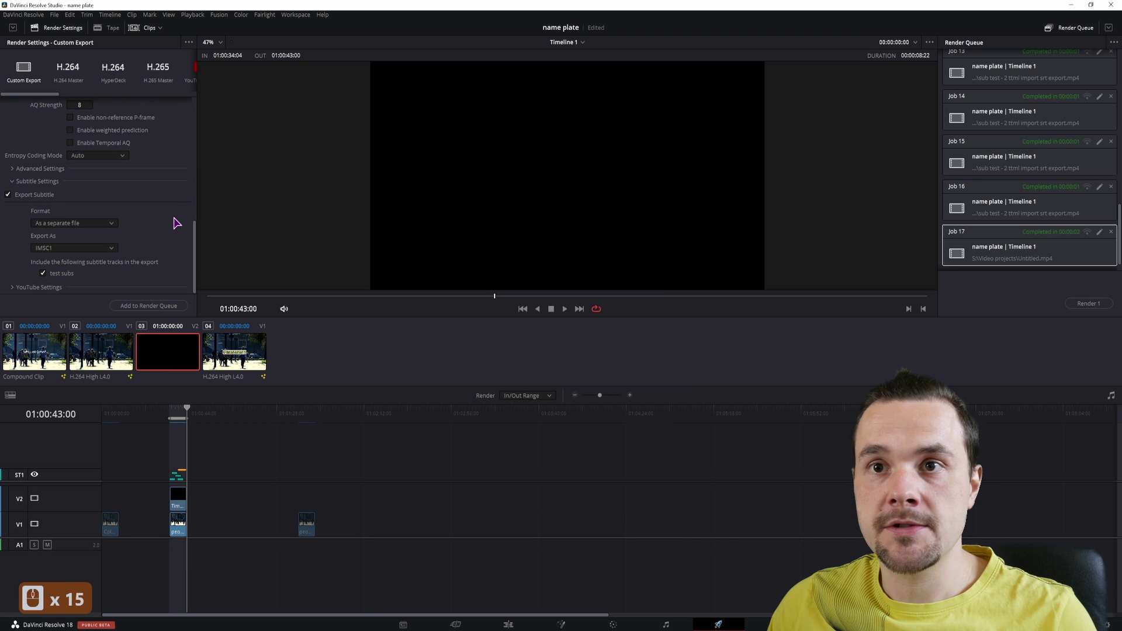
left_click(103, 224)
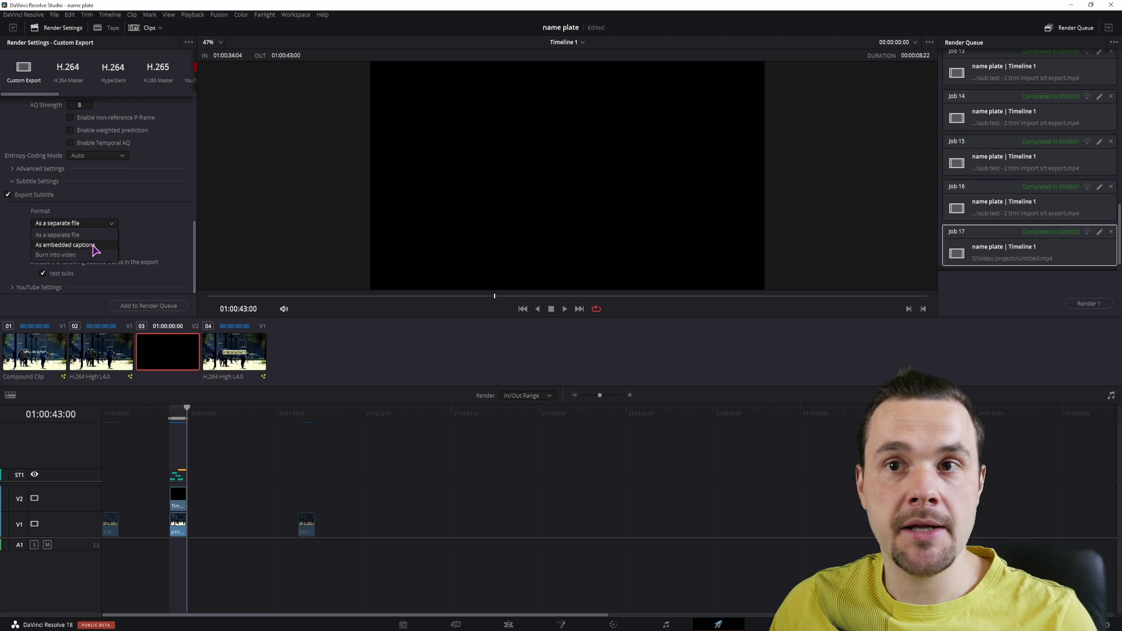
left_click(92, 246)
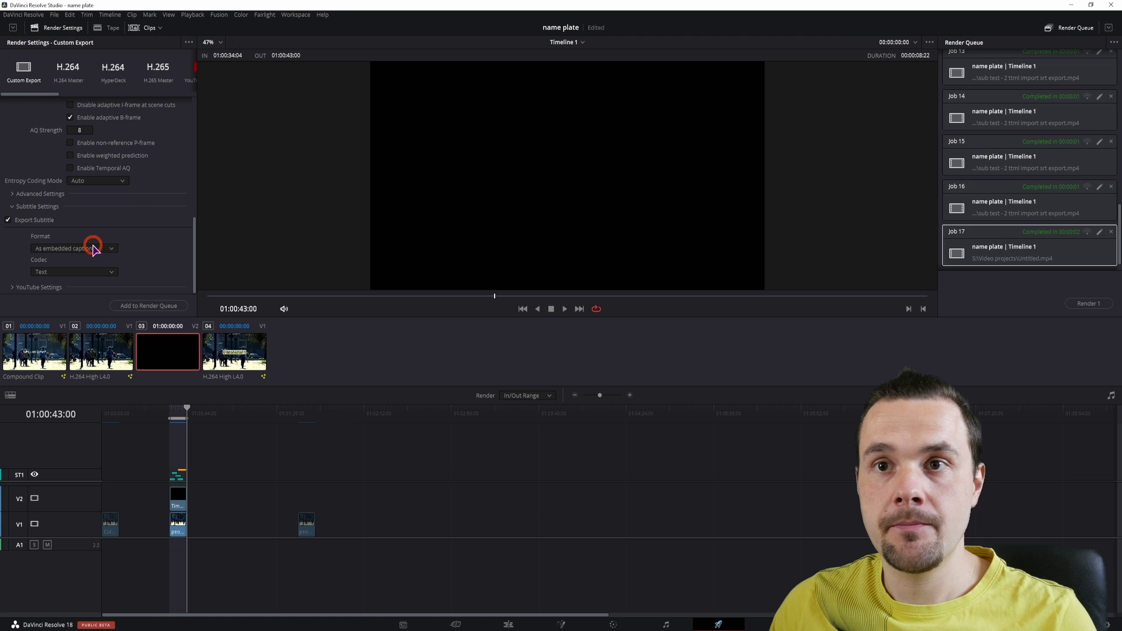
left_click(107, 284)
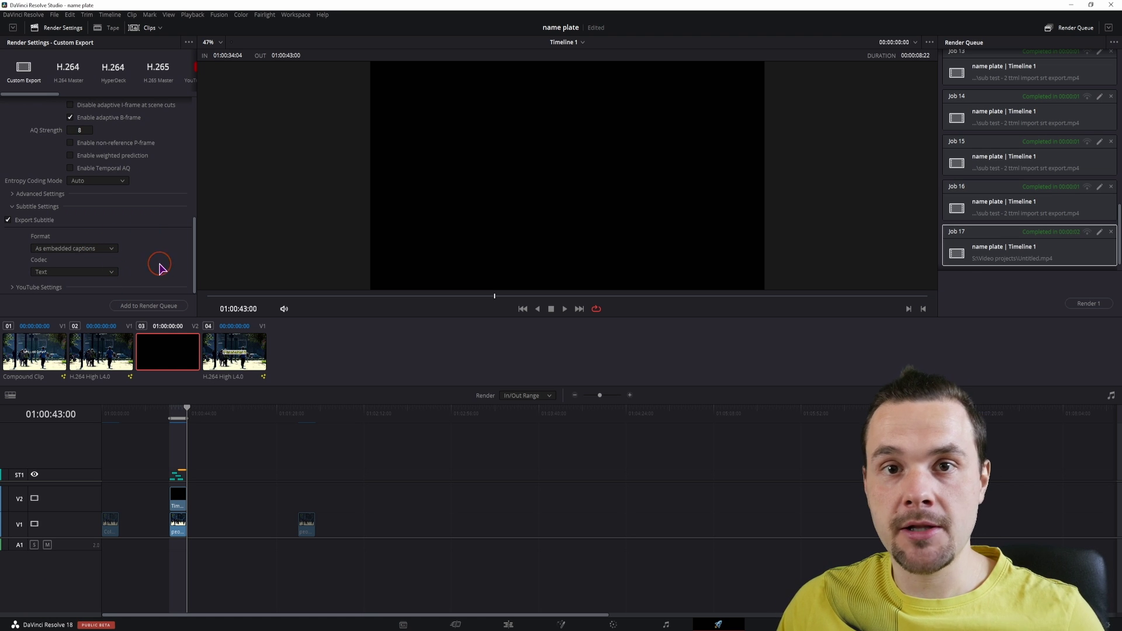
left_click(159, 265)
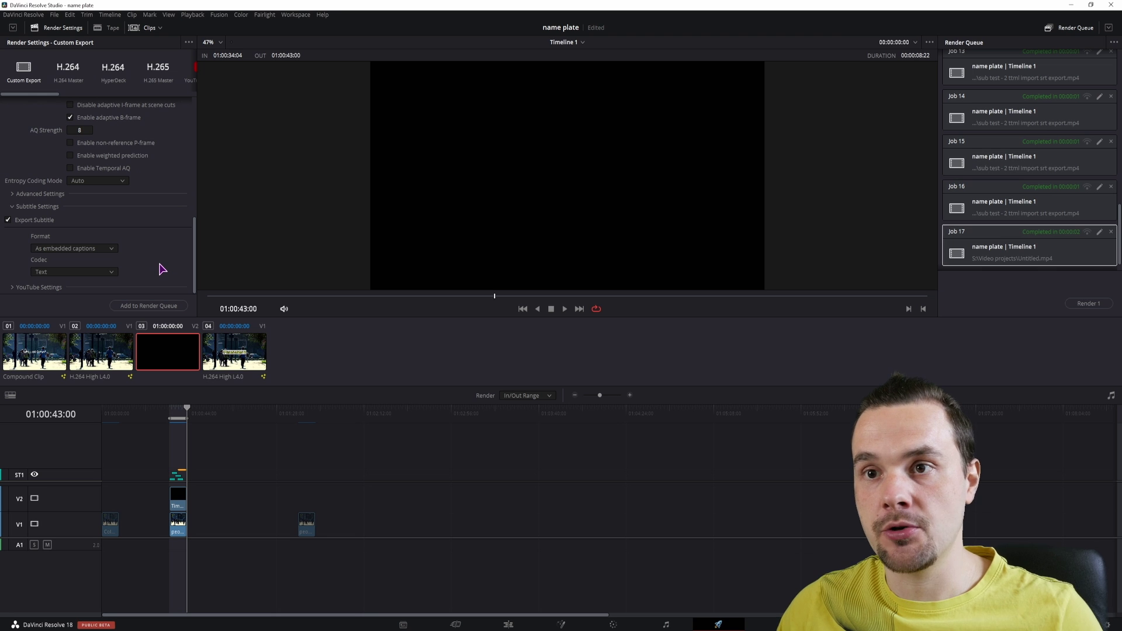
Add the job to the Render Queue under a new name, then scrub the render to check the caption
left_click(148, 306)
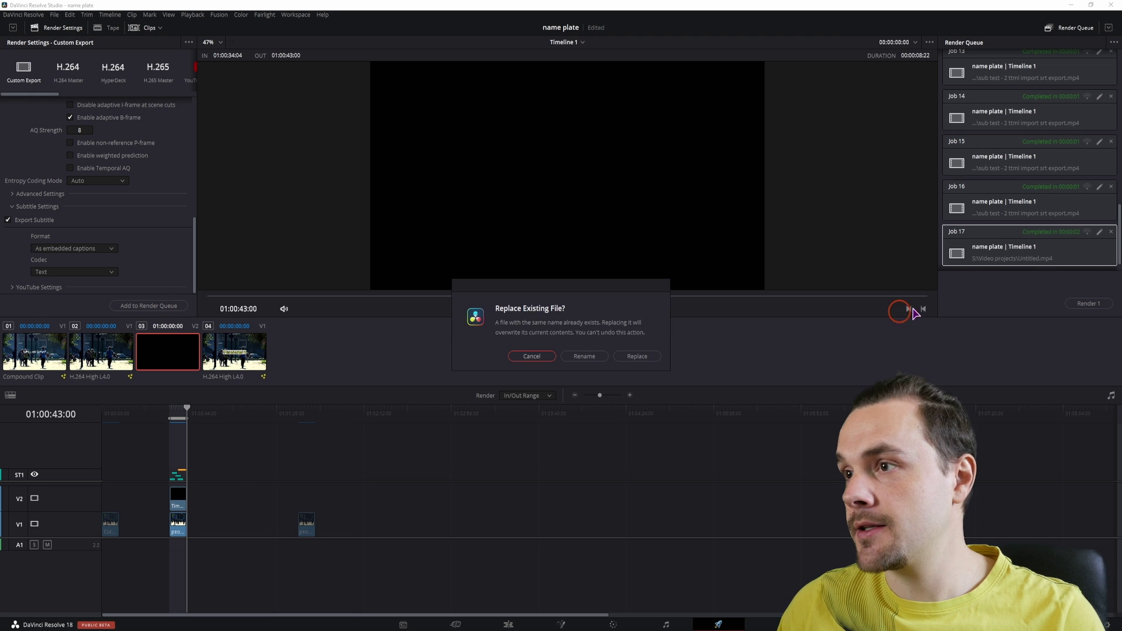
left_click(584, 356)
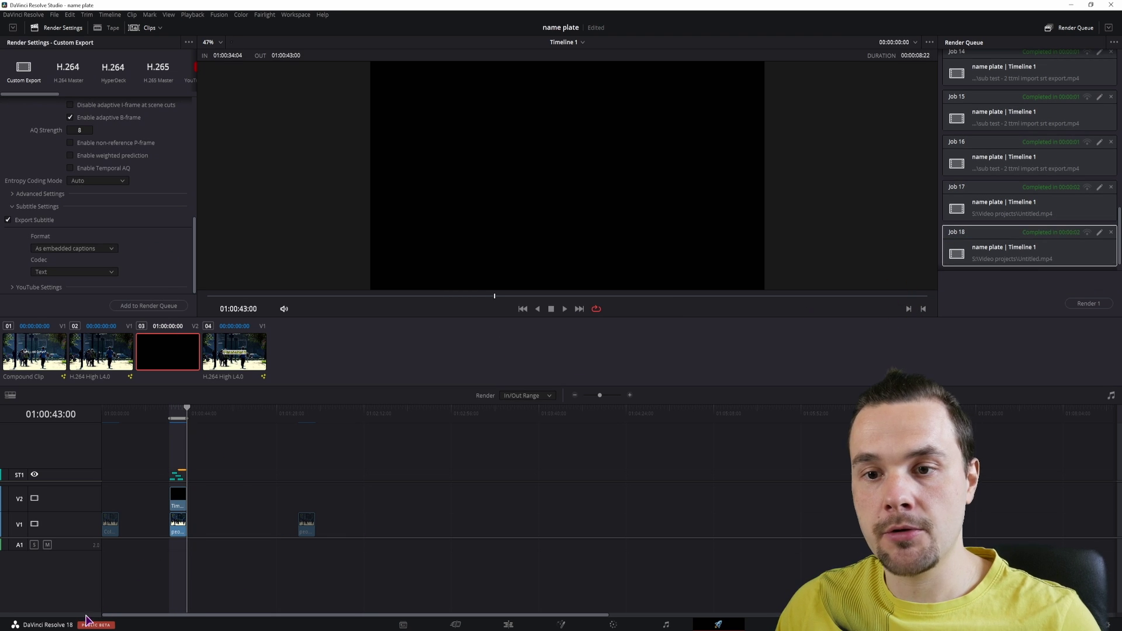
mouse_move(54, 630)
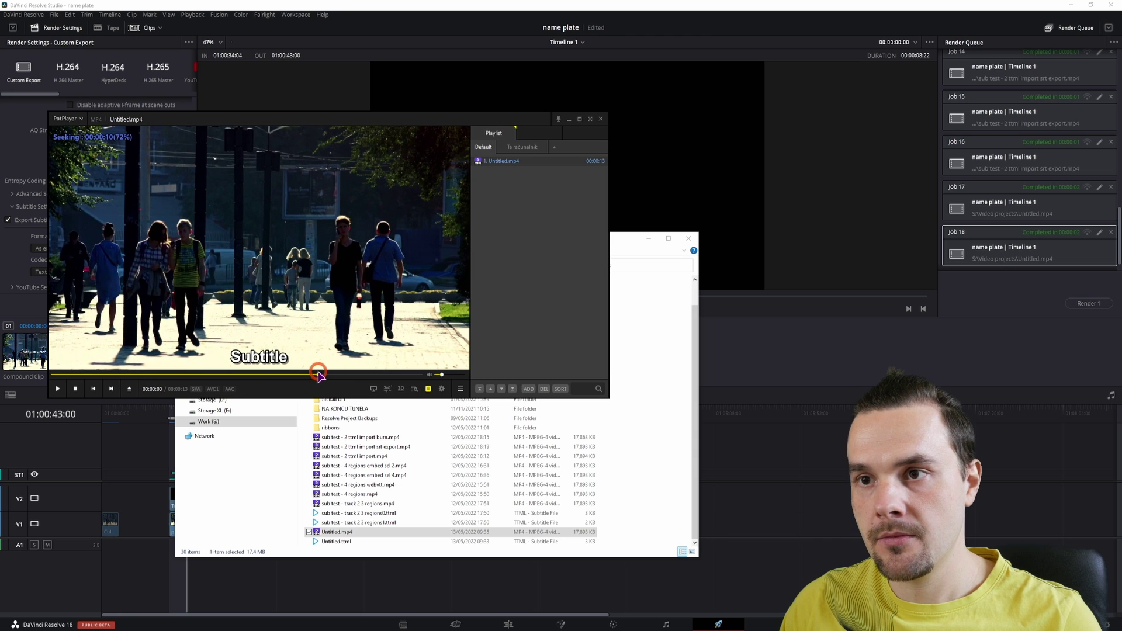
left_click(318, 375)
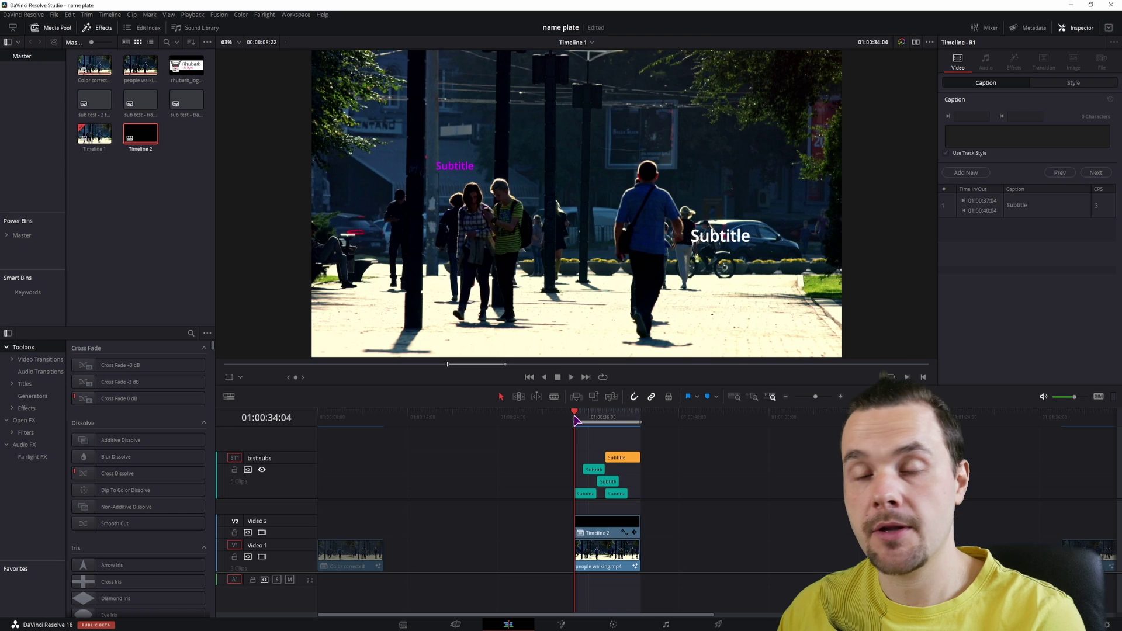
Delete a test subs clip, undo the deletion, and save the project
left_click(617, 494)
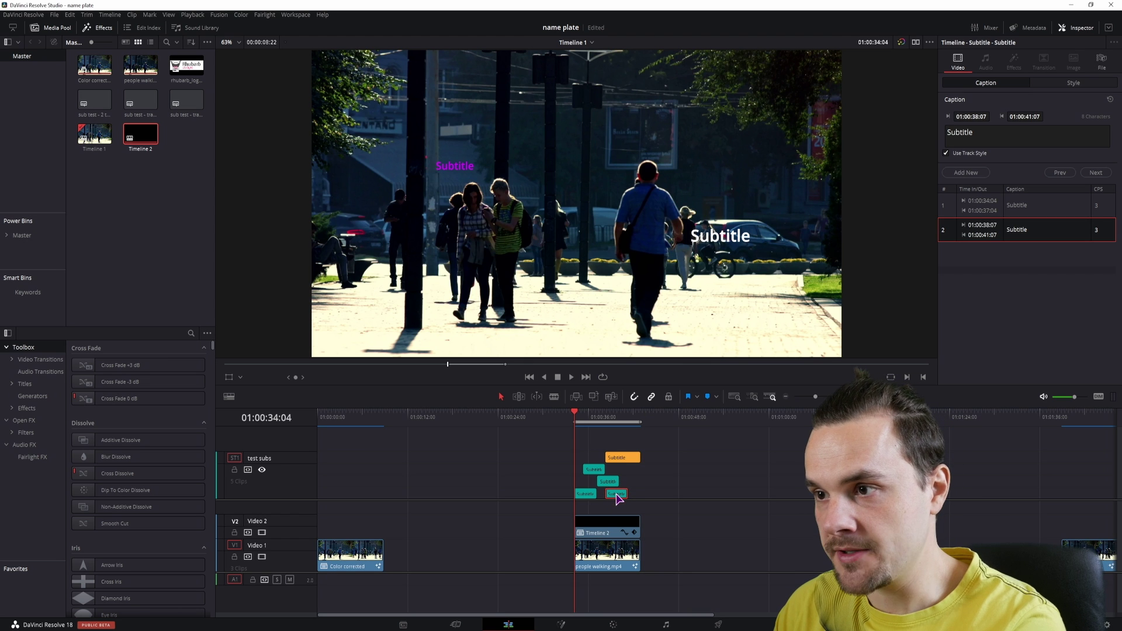
key("BackSpace")
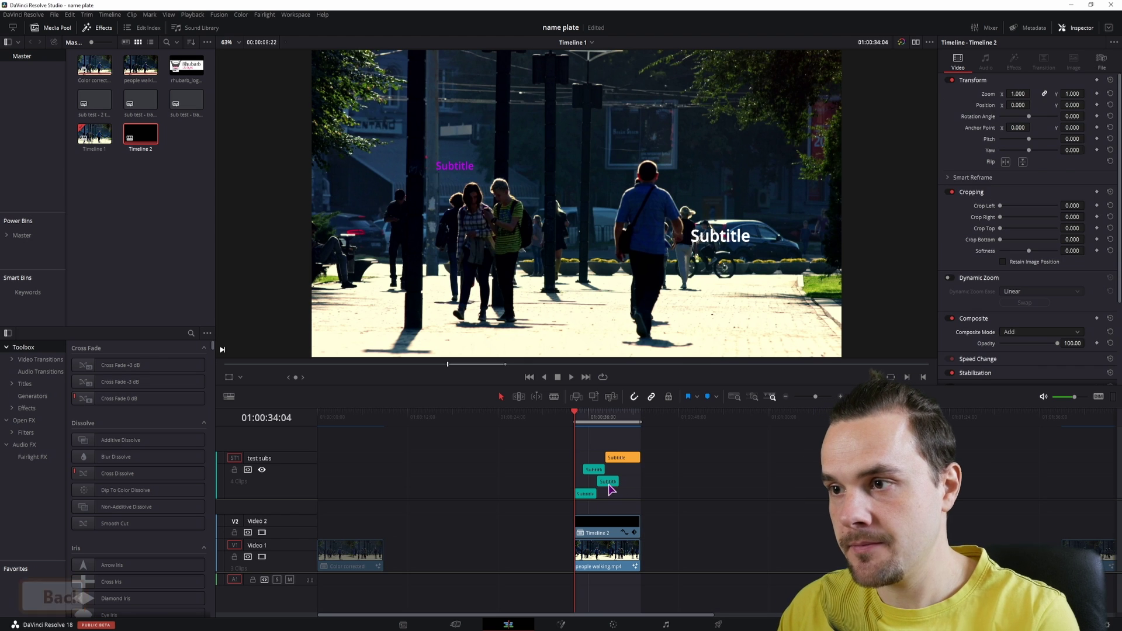
key("ctrl+z")
key("ctrl+s")
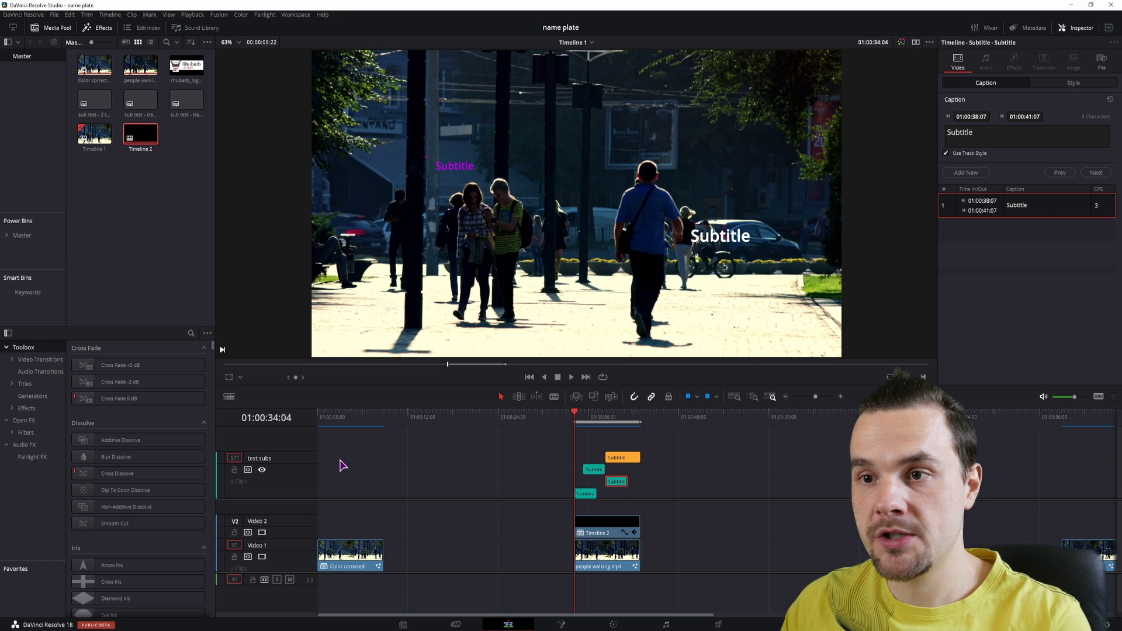
Append 1, 2 and 3 to the three captions, then open Untitled.mp4 for playback
left_click(590, 494)
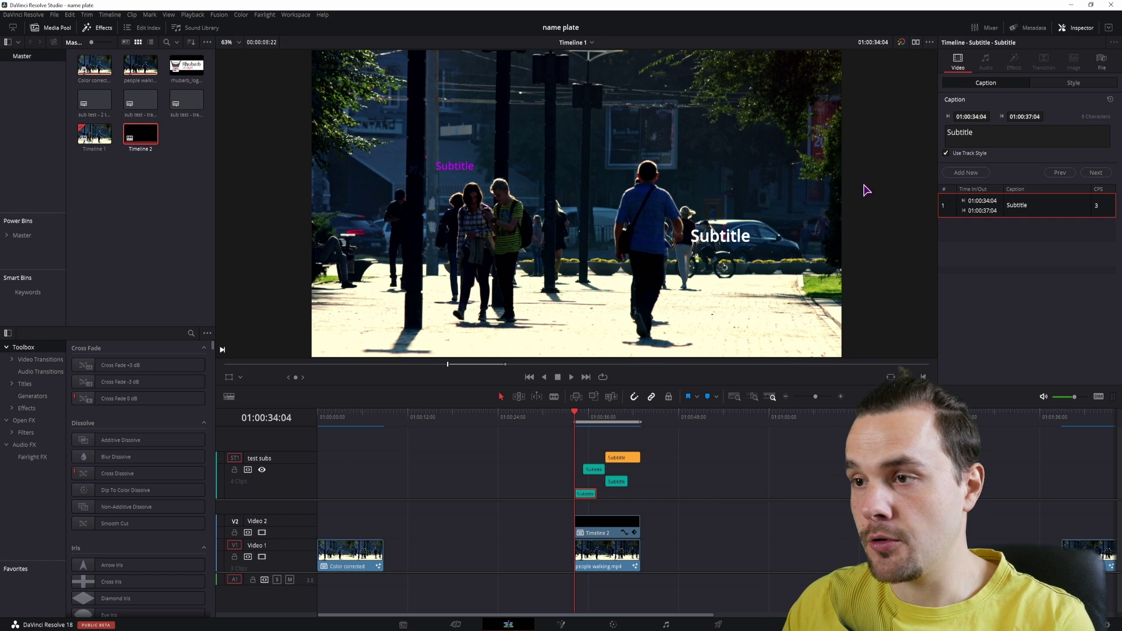
left_click(594, 469)
left_click(1006, 135)
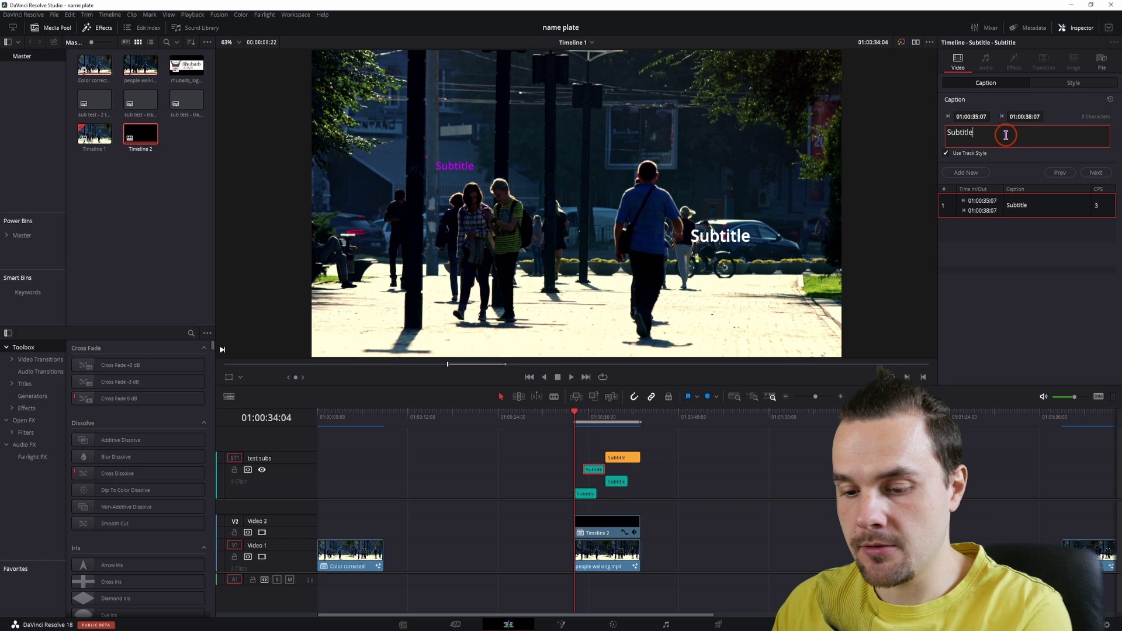
type("1")
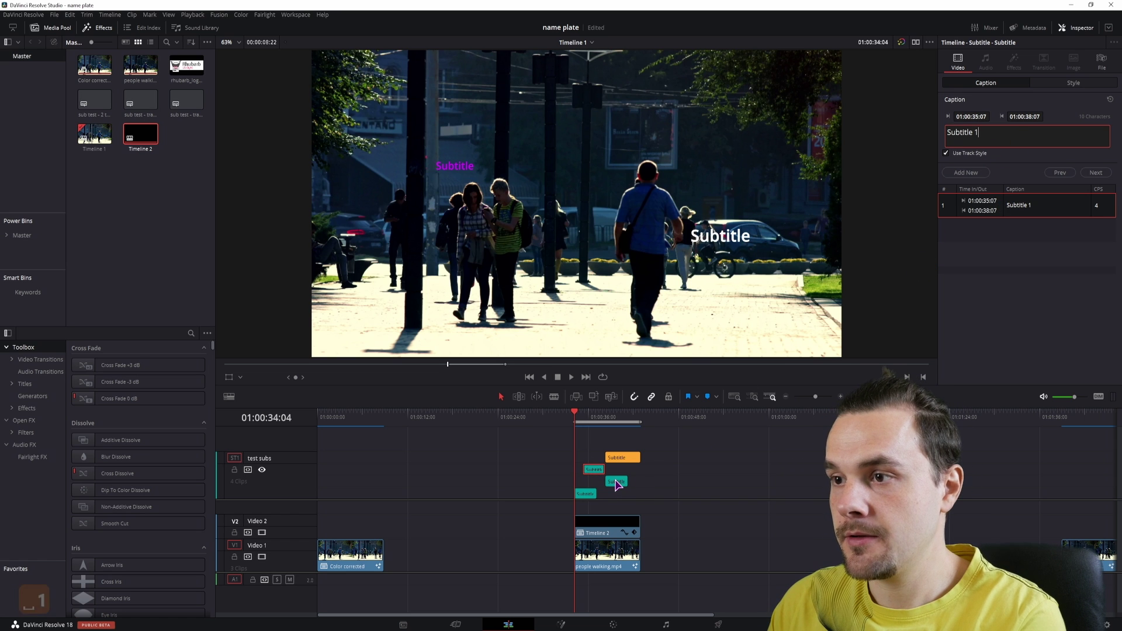
left_click(616, 483)
left_click(977, 139)
type("2")
left_click(622, 457)
left_click(1009, 141)
type("3")
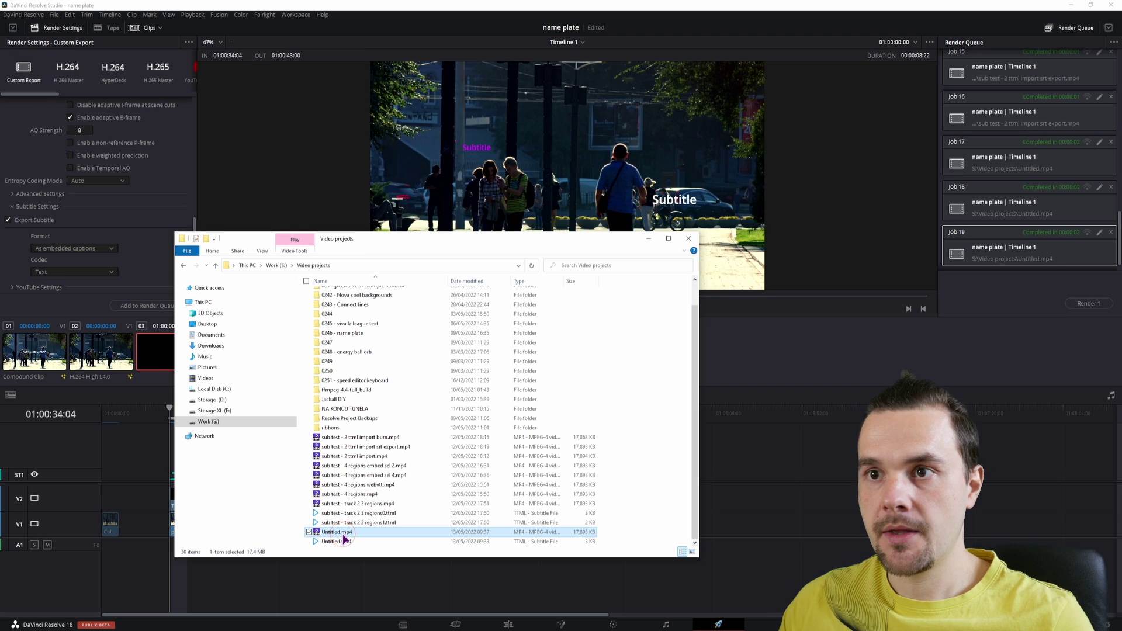
double_click(339, 532)
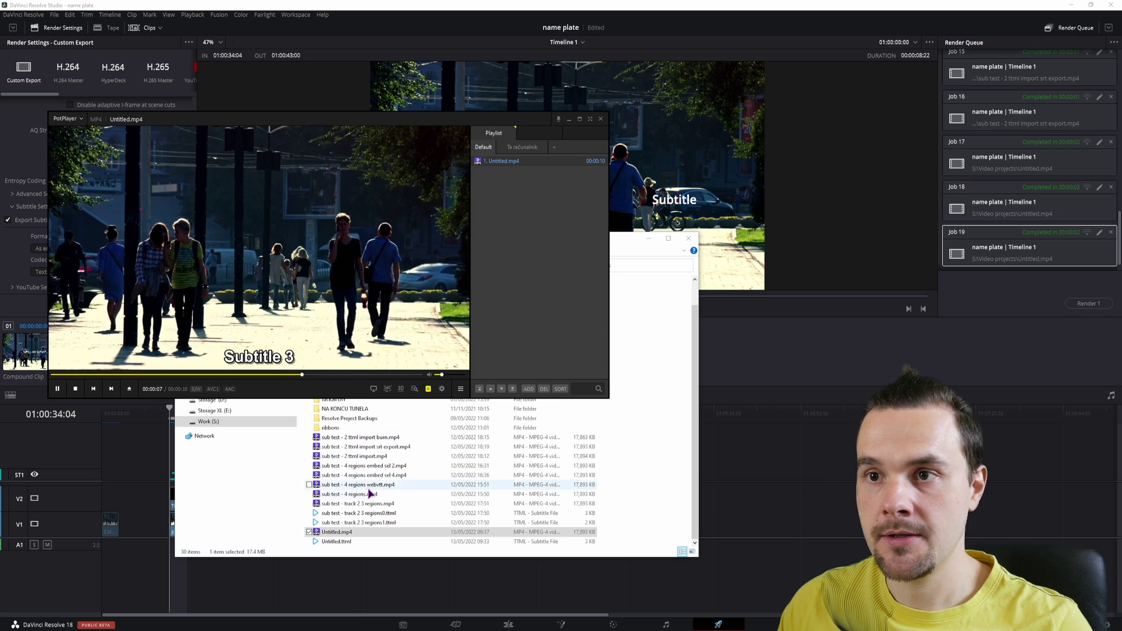
Close PotPlayer and the Explorer window after watching Untitled.mp4
left_click(600, 119)
left_click(688, 238)
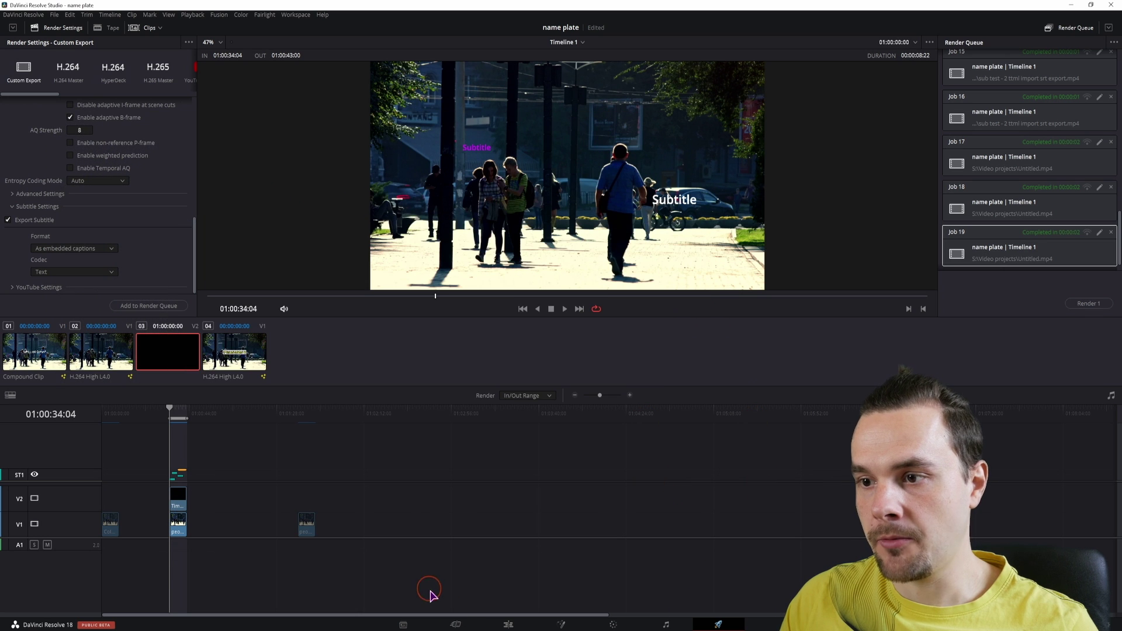
Select the Subtitle 3 clip on the Edit page timeline, then return to the Deliver page
left_click(508, 625)
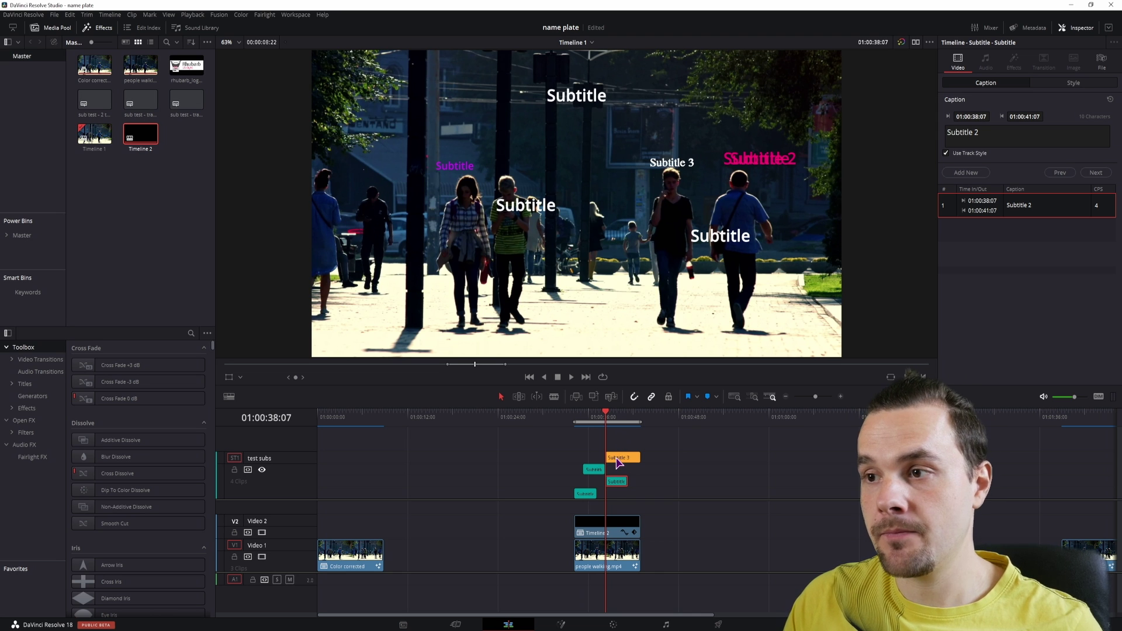
left_click(617, 459)
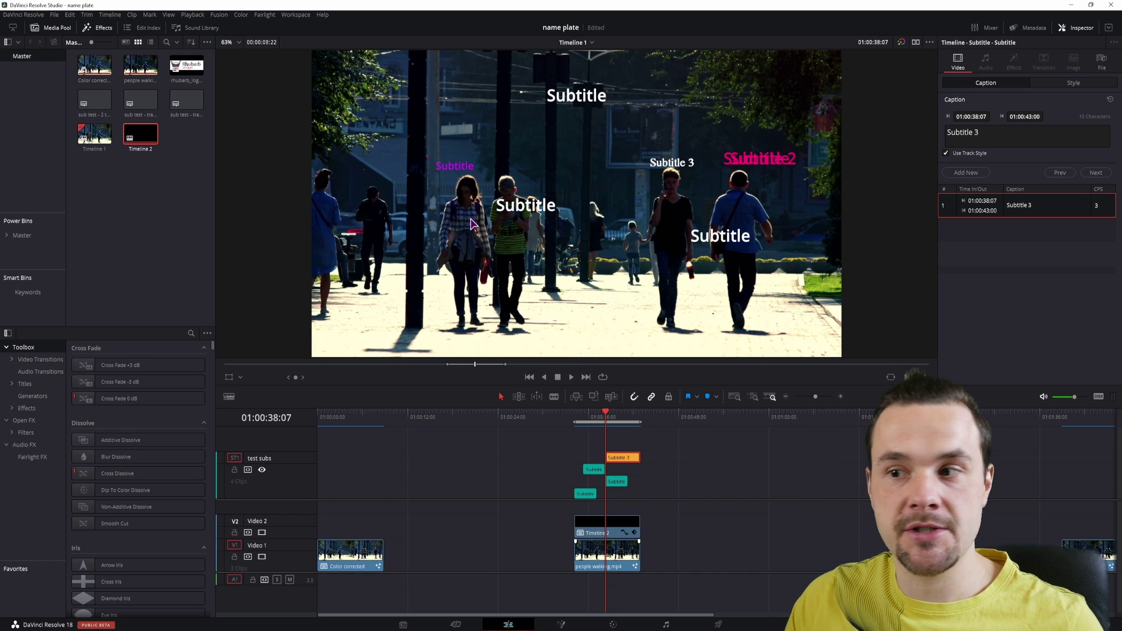
left_click(718, 625)
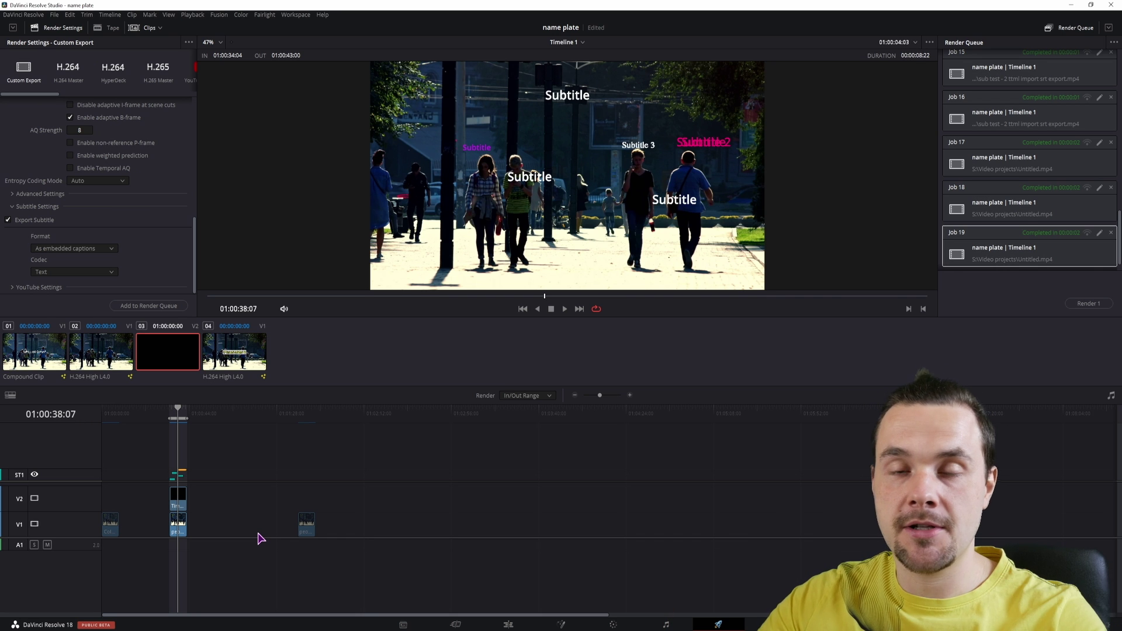
Set subtitles to Burn into video, render replacing Untitled.mp4, and play the new file
left_click(110, 249)
left_click(56, 280)
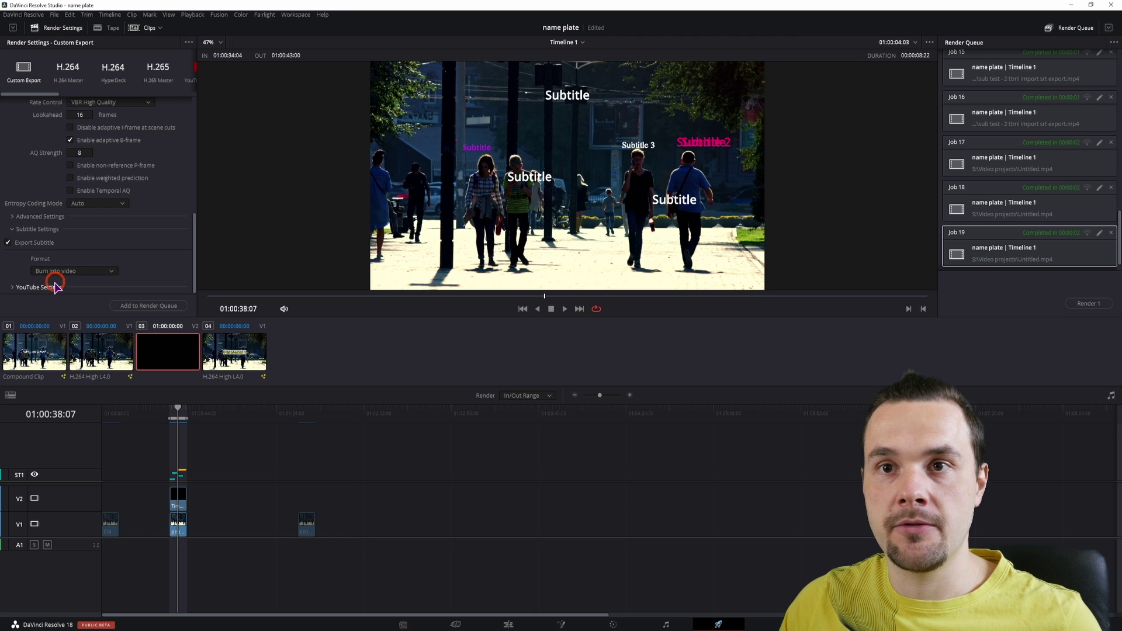
left_click(143, 306)
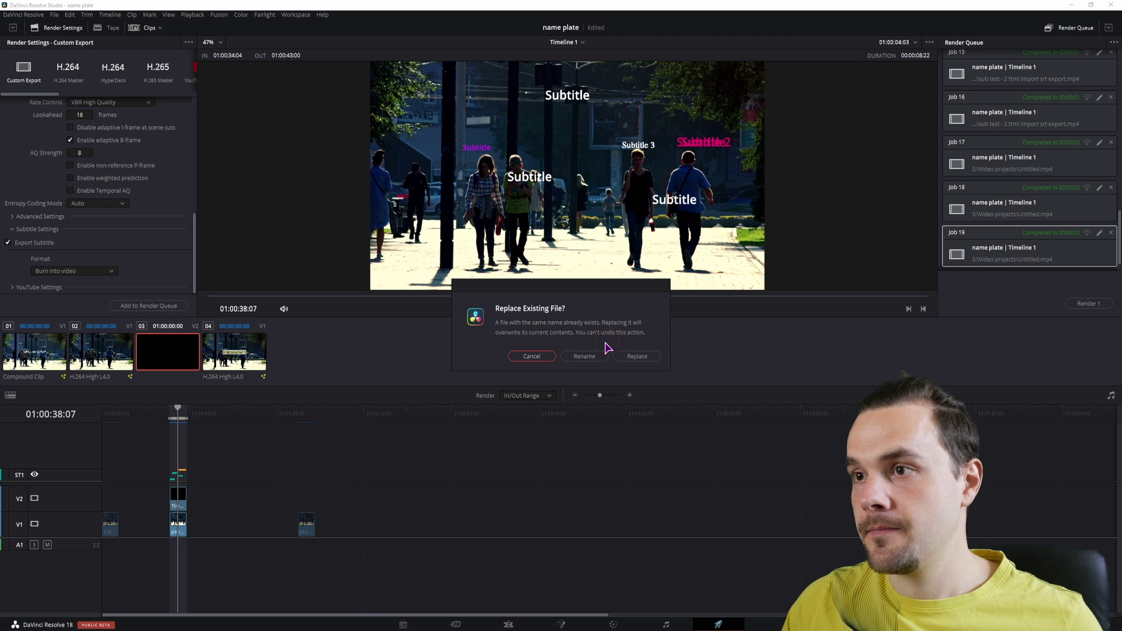
left_click(637, 356)
left_click(1086, 304)
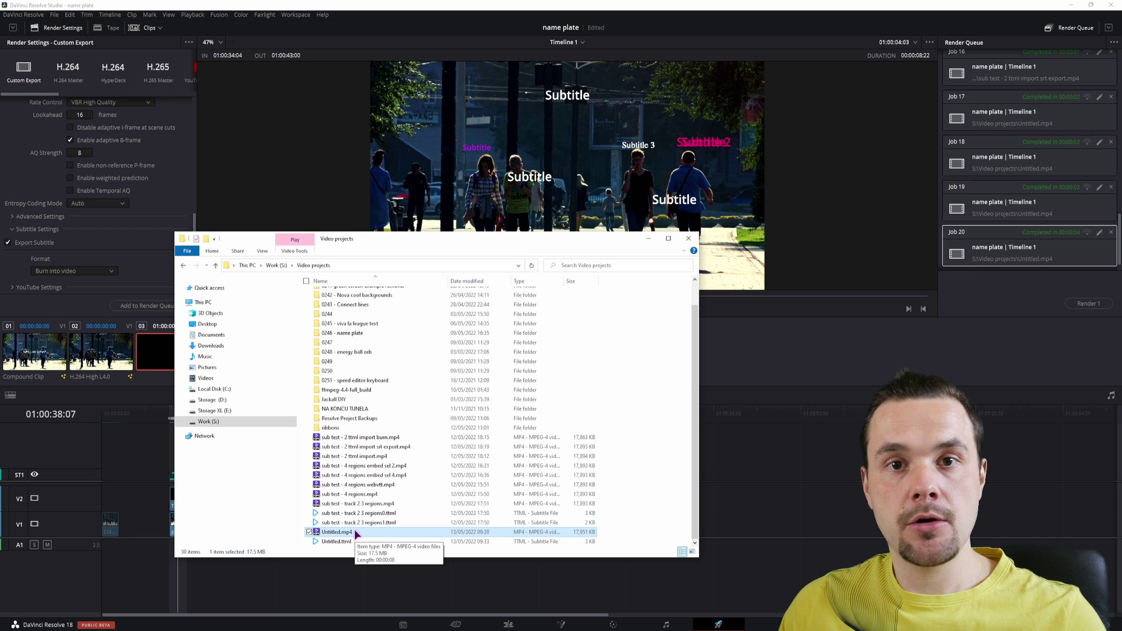
double_click(354, 532)
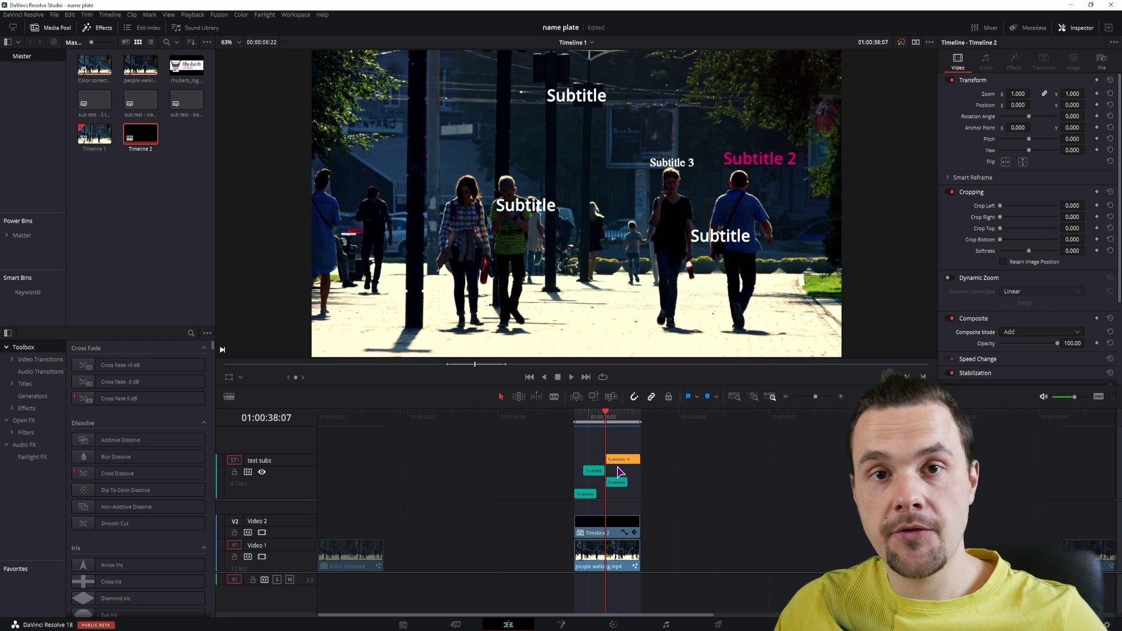
Add a new subtitle track, Subtitle 2, above test subs
right_click(286, 445)
left_click(308, 467)
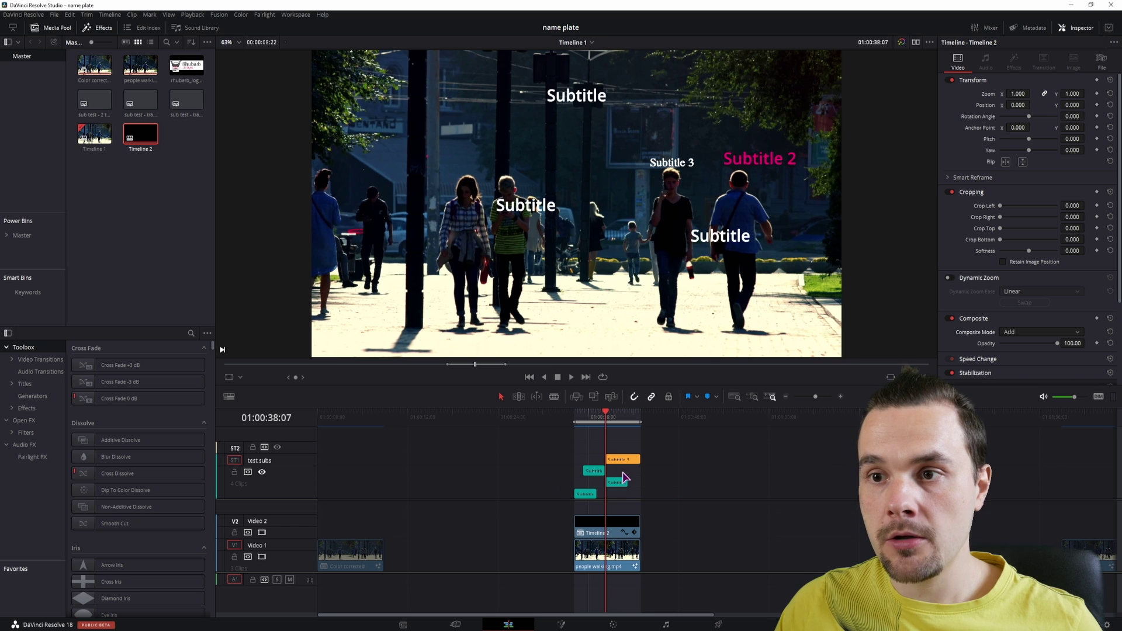
left_click(305, 443)
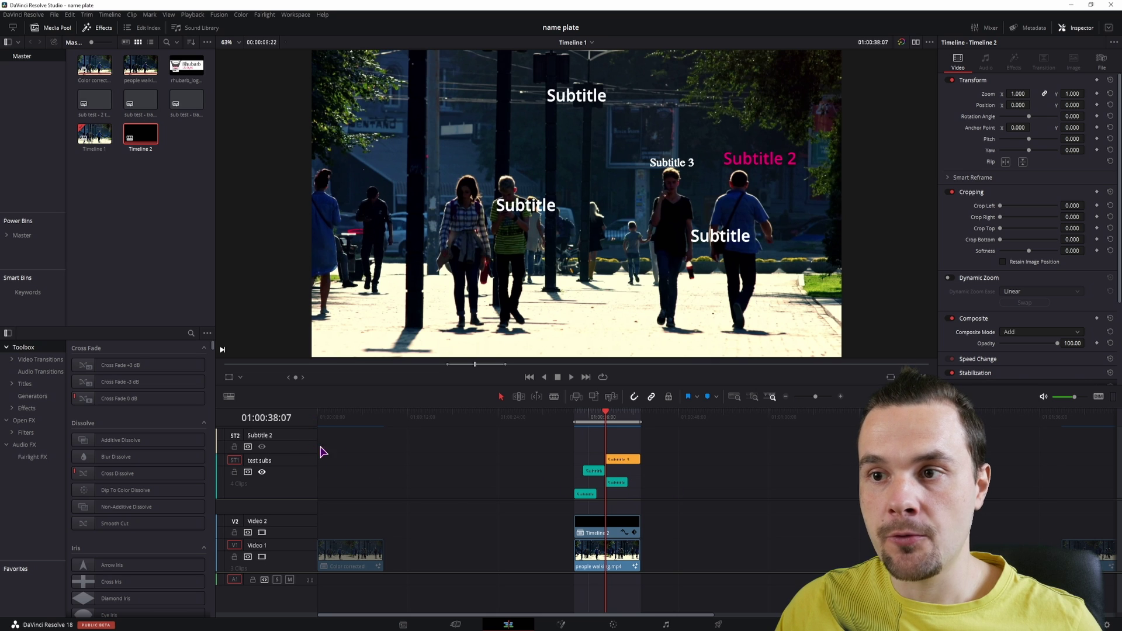
right_click(341, 448)
left_click(358, 456)
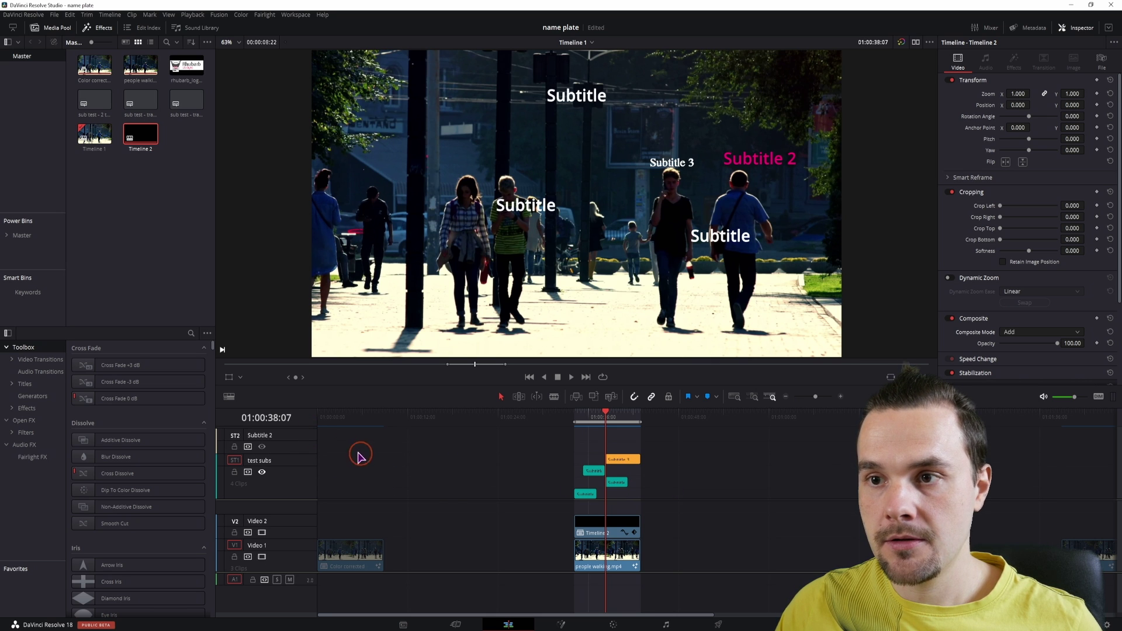
right_click(358, 451)
left_click(377, 482)
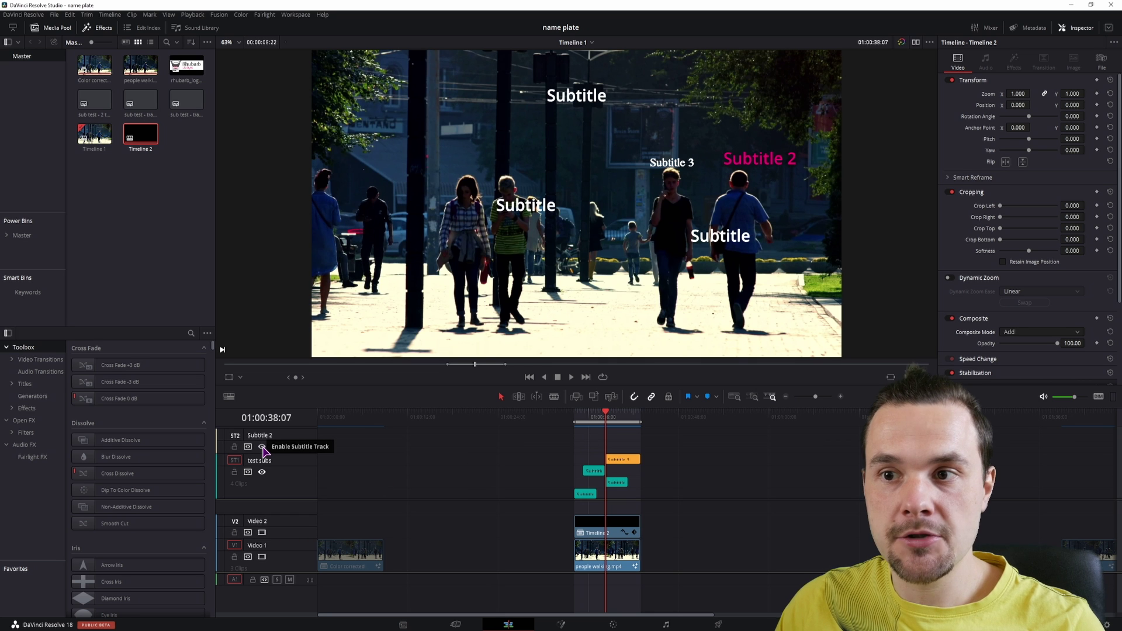
Enable Subtitle 2, toggle test subs visibility off and on, then go to the Deliver page
left_click(262, 448)
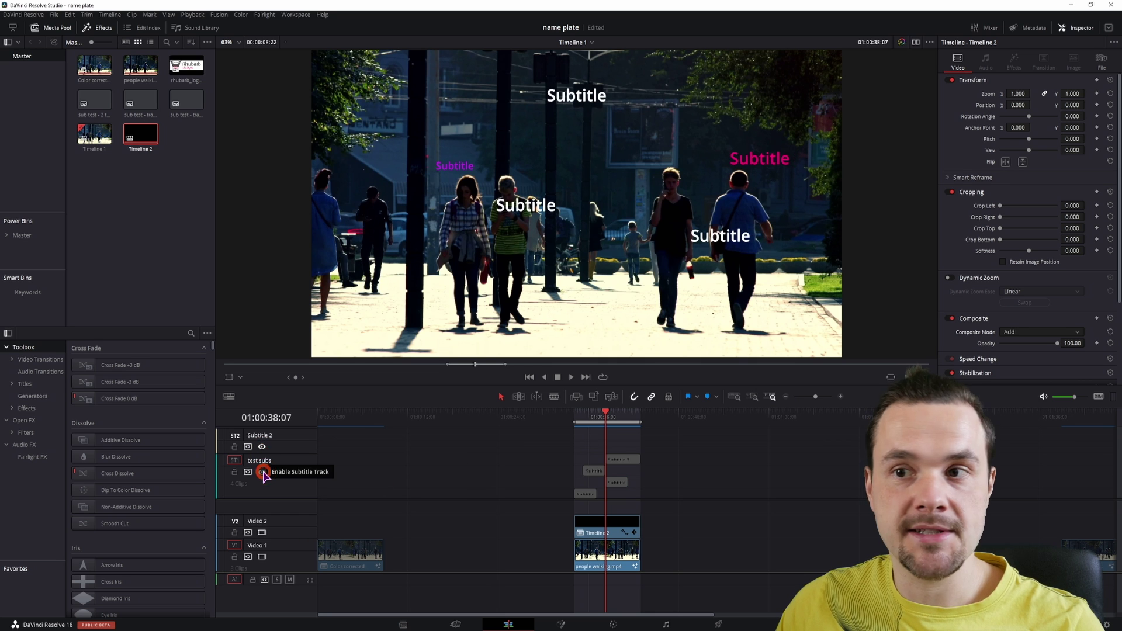
left_click(295, 484)
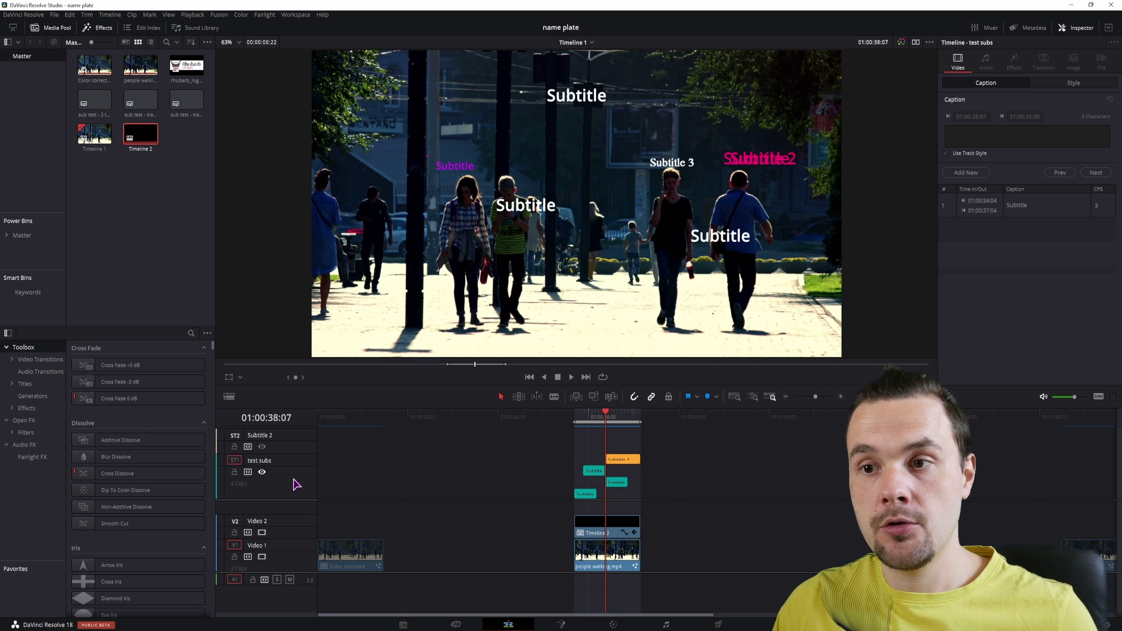
left_click(261, 472)
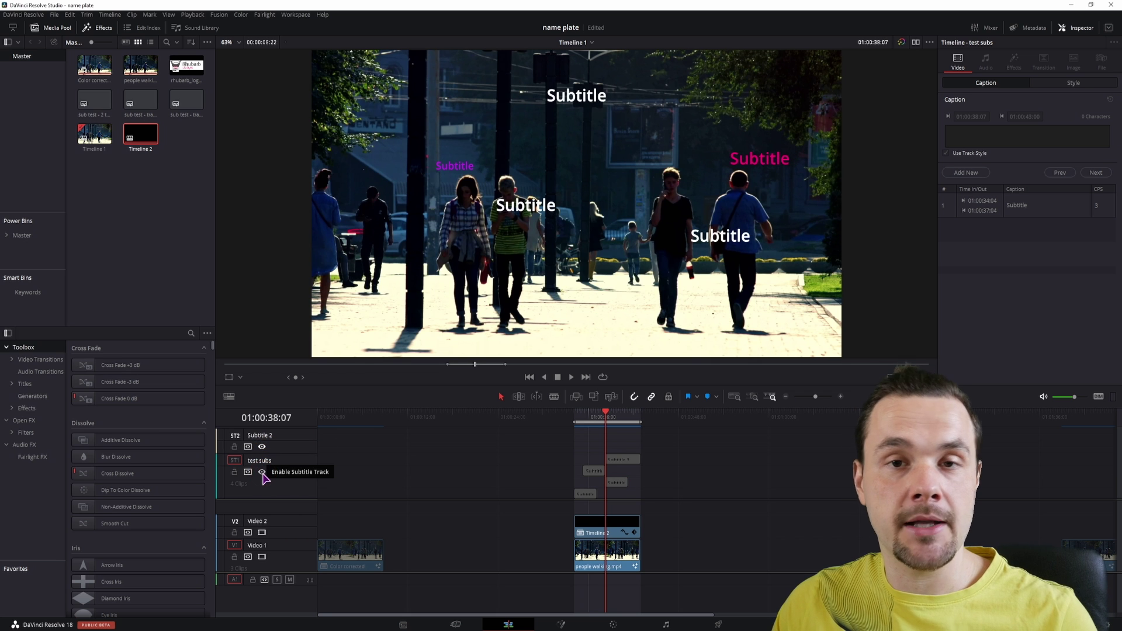
left_click(262, 472)
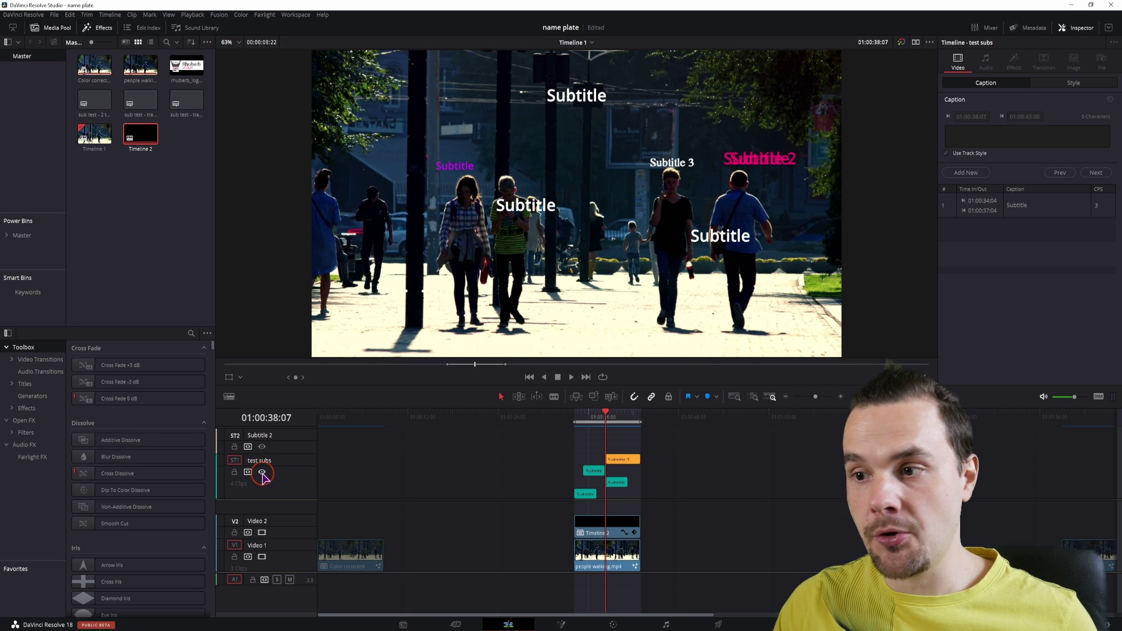
left_click(724, 625)
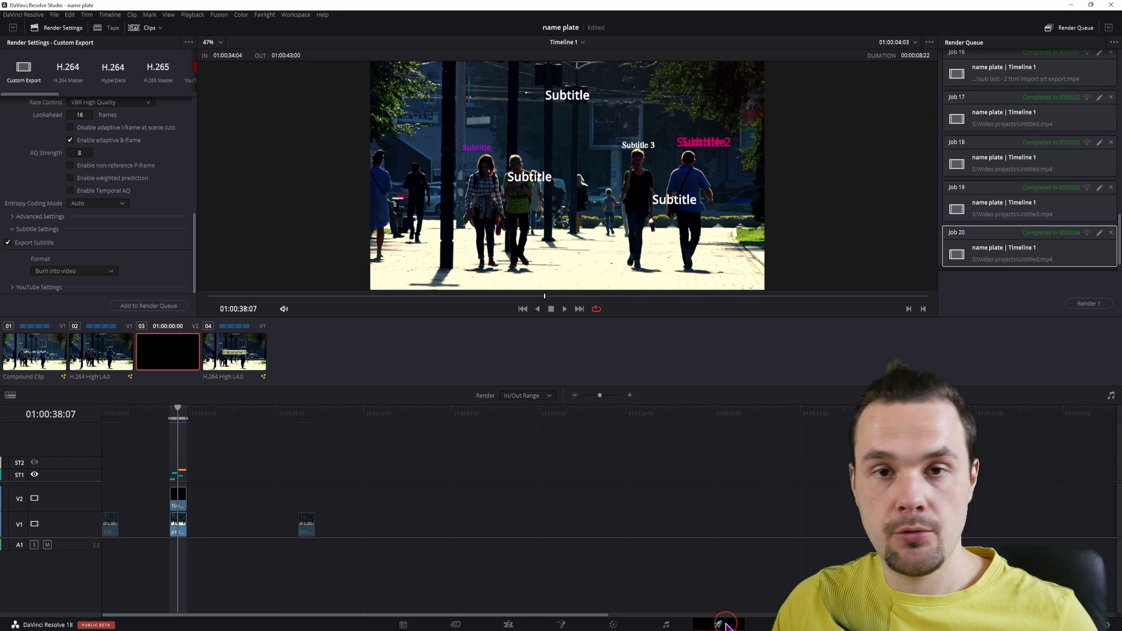
Choose As a separate file, revealing IMSC1 export and the test subs and Subtitle 2 checkboxes
left_click(115, 273)
left_click(94, 284)
scroll(137, 260, "down", 4)
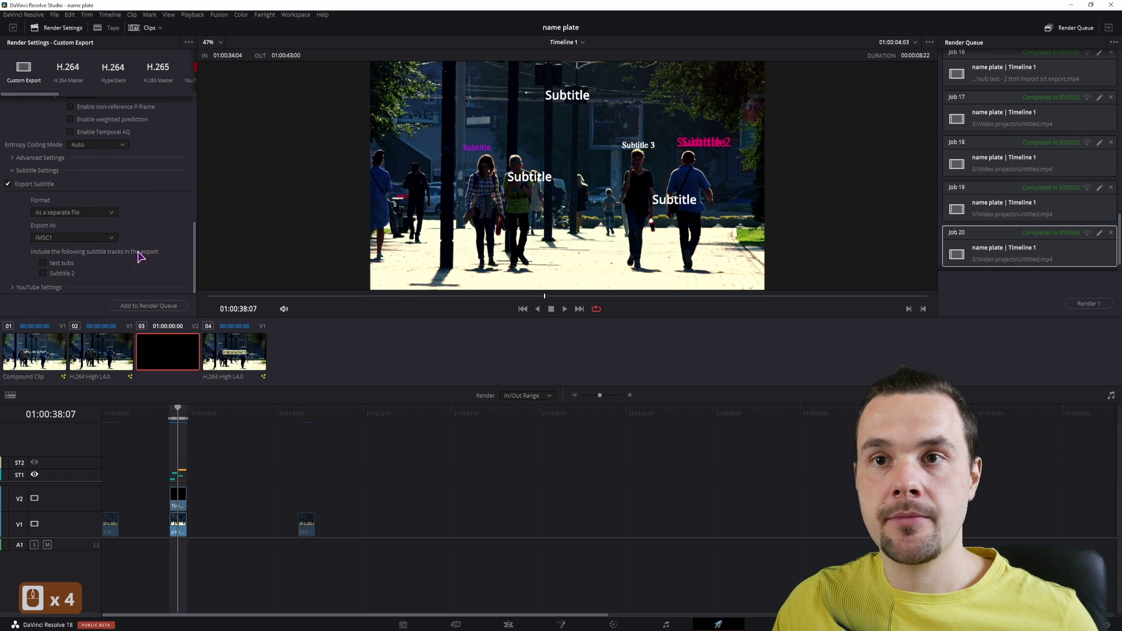